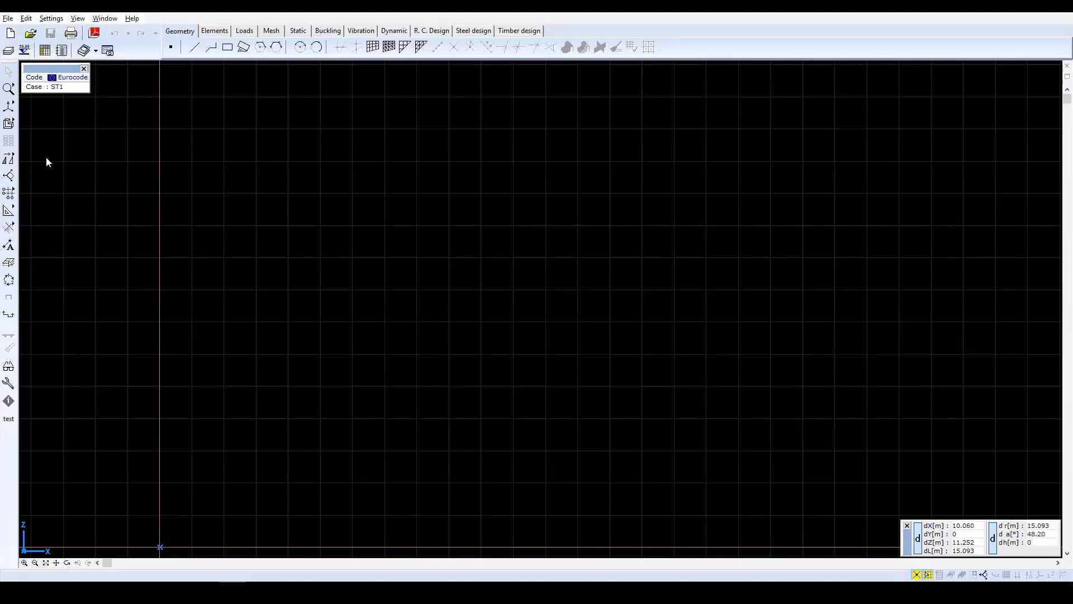
- Create a new model with the file name Frame, using the Eurocode design code and the top view
{"action": "left_click", "coordinate": [10, 34]}
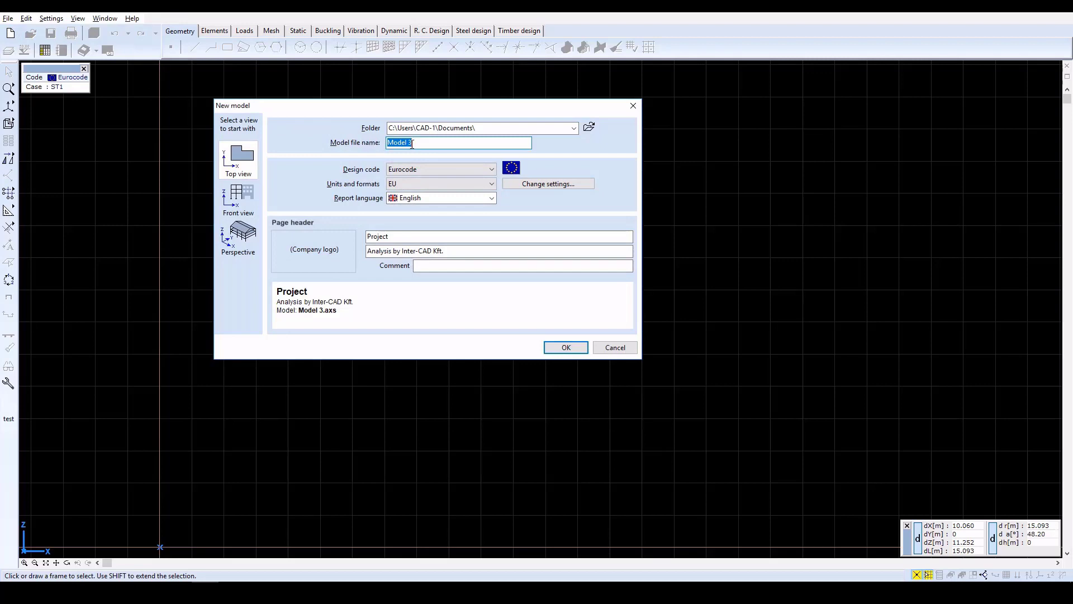
{"action": "type", "text": "Frame"}
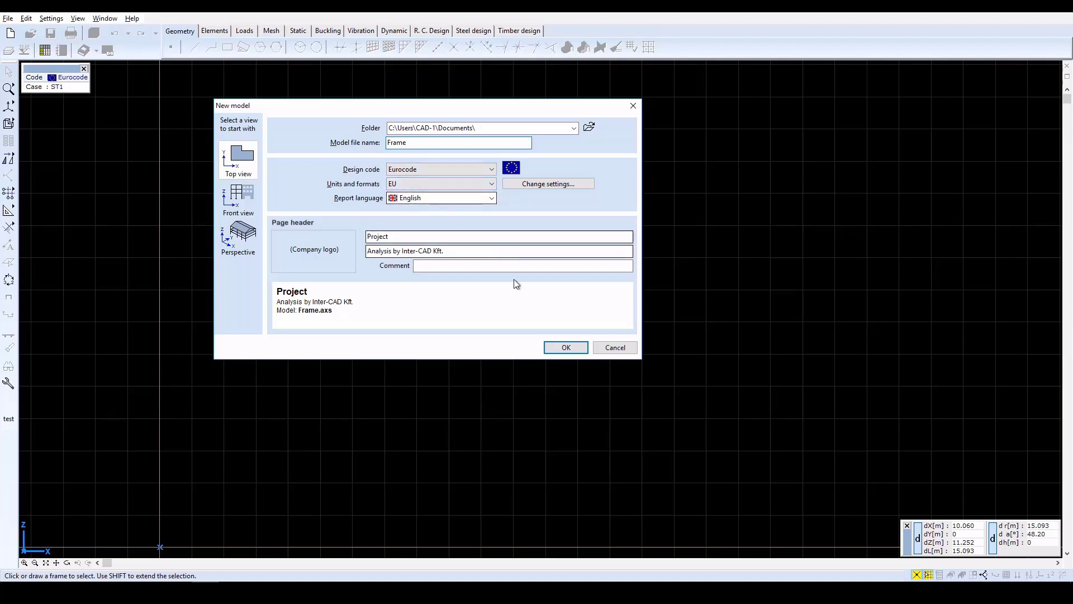
{"action": "left_click", "coordinate": [553, 347]}
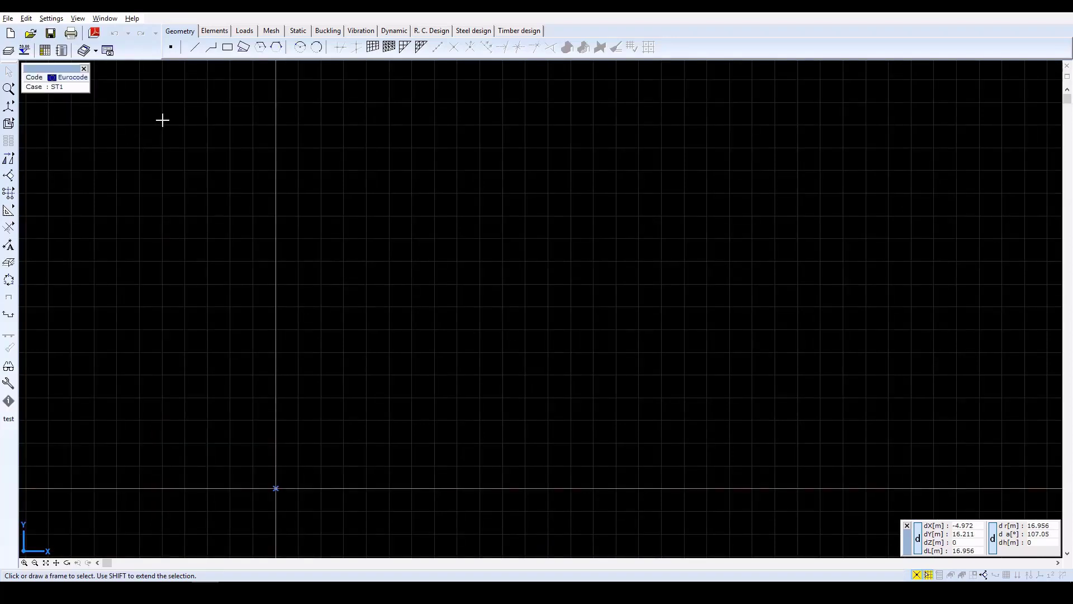
- Set up direct drawing of columns with the HE 280 A European wide flange section and Eurocode S 235 steel
{"action": "left_click", "coordinate": [215, 31]}
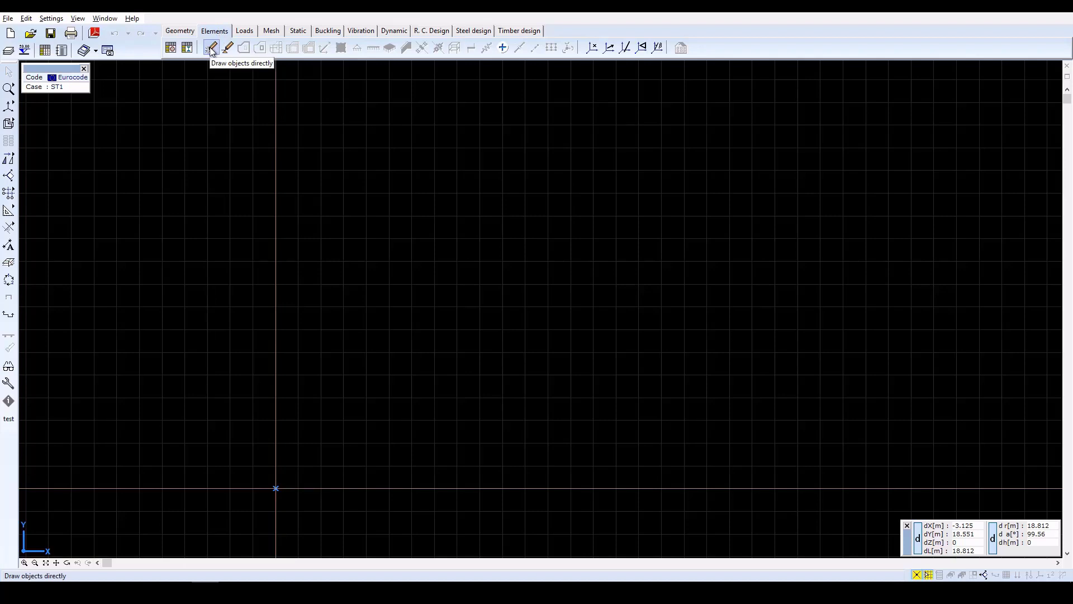
{"action": "left_click", "coordinate": [211, 49]}
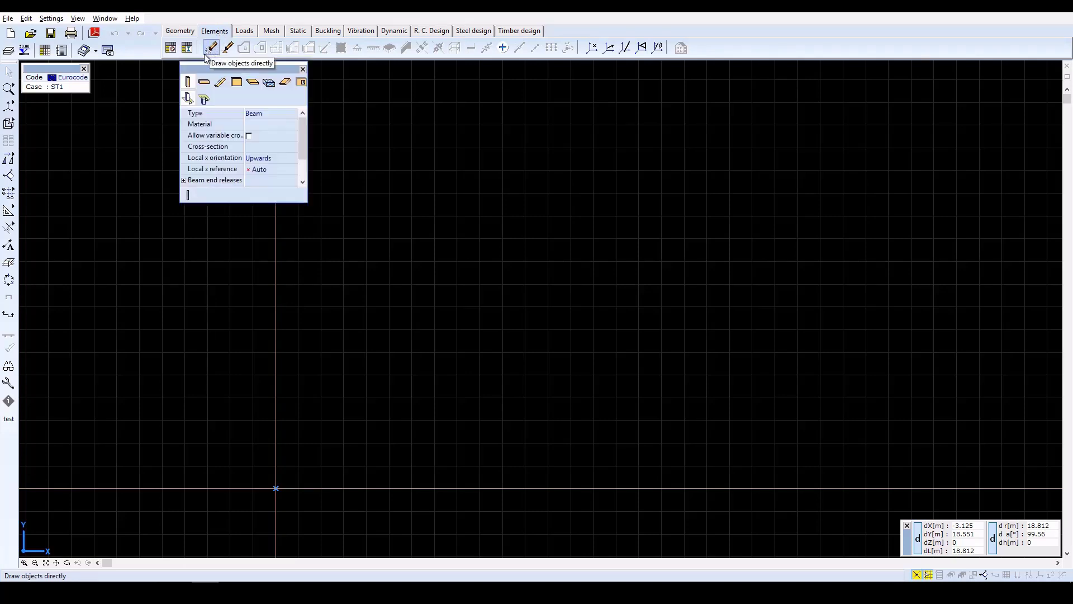
{"action": "left_click", "coordinate": [188, 82]}
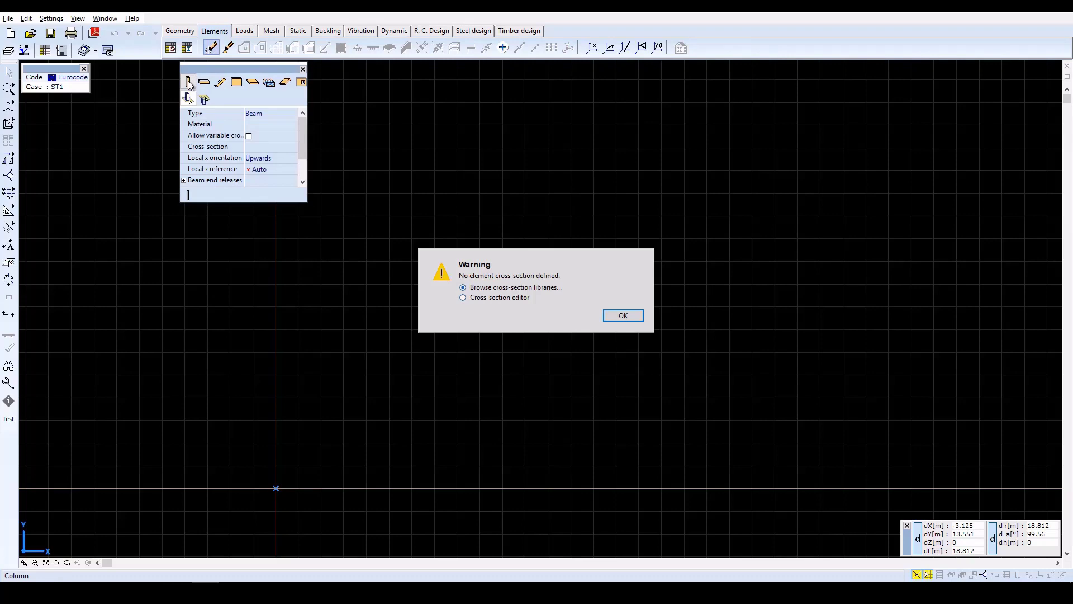
{"action": "left_click", "coordinate": [623, 317]}
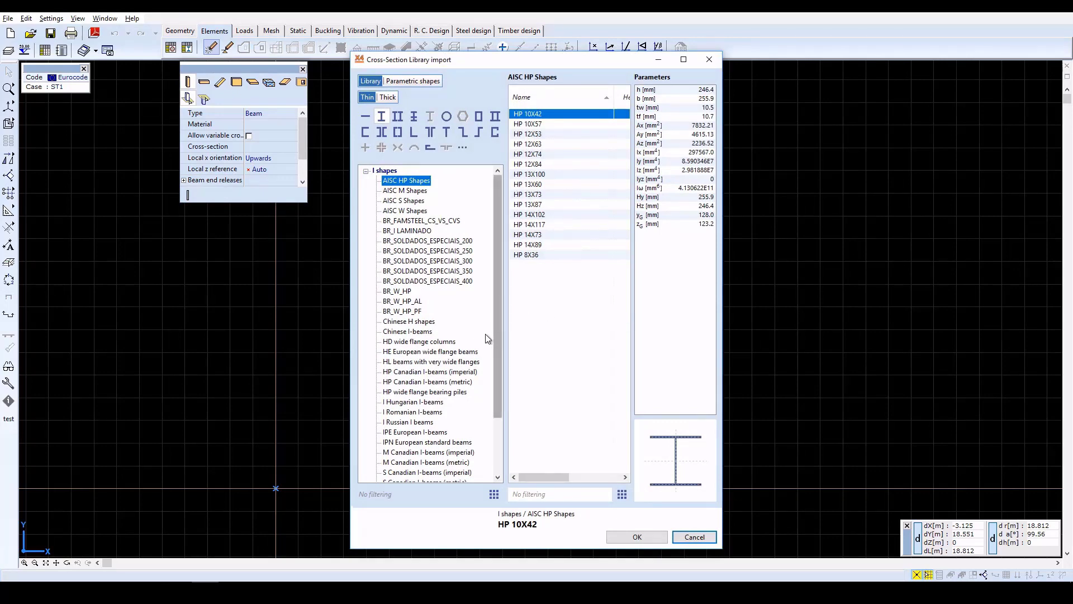
{"action": "left_click", "coordinate": [450, 352]}
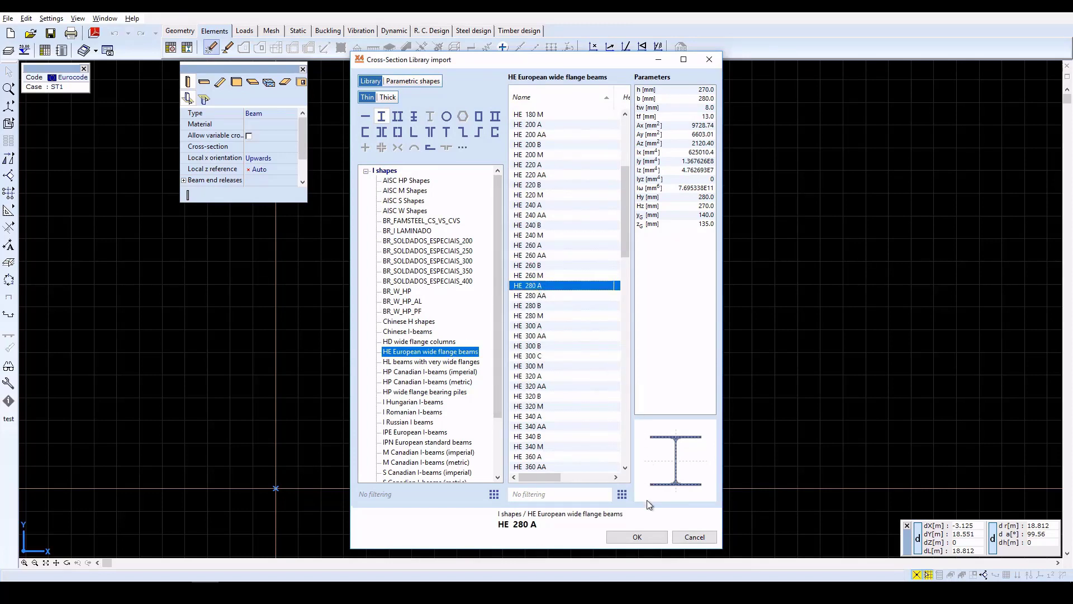
{"action": "left_click", "coordinate": [636, 536]}
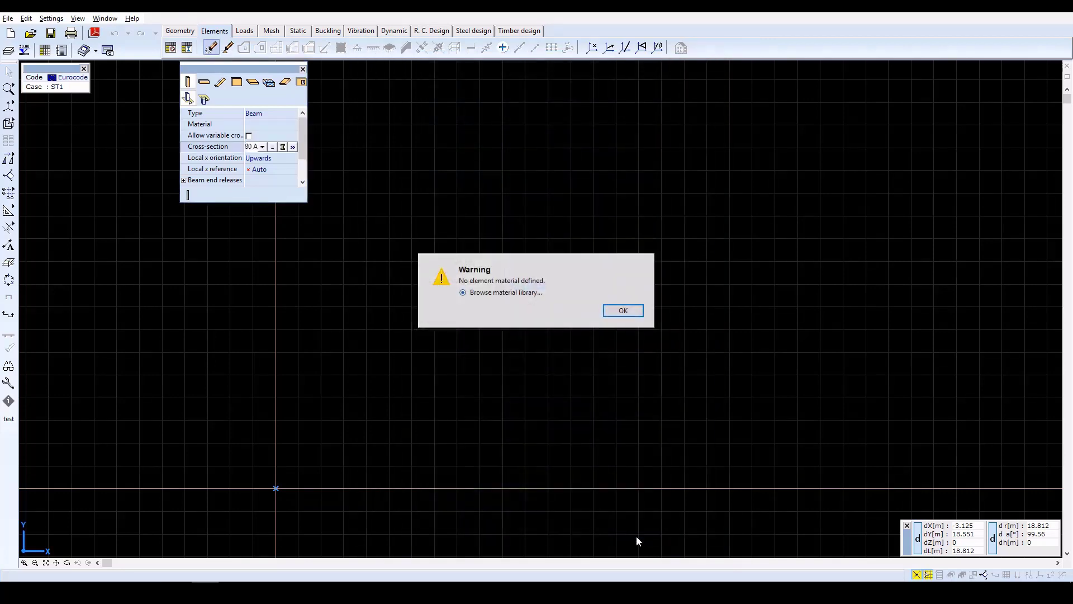
{"action": "left_click", "coordinate": [624, 312]}
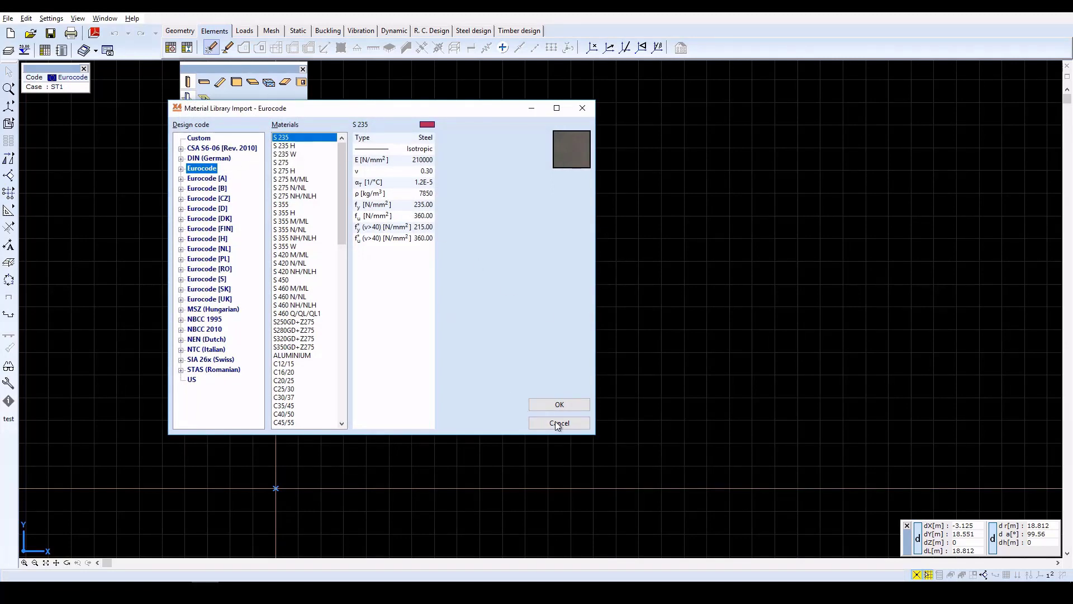
{"action": "left_click", "coordinate": [560, 405]}
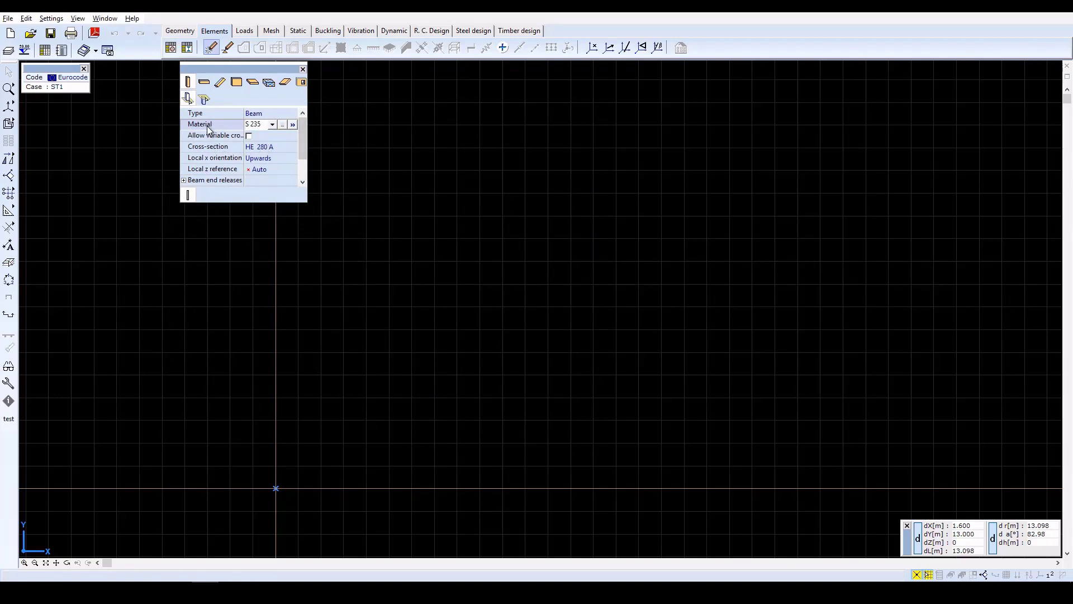
- Set the column height to 3.5 m
{"action": "left_click", "coordinate": [302, 177]}
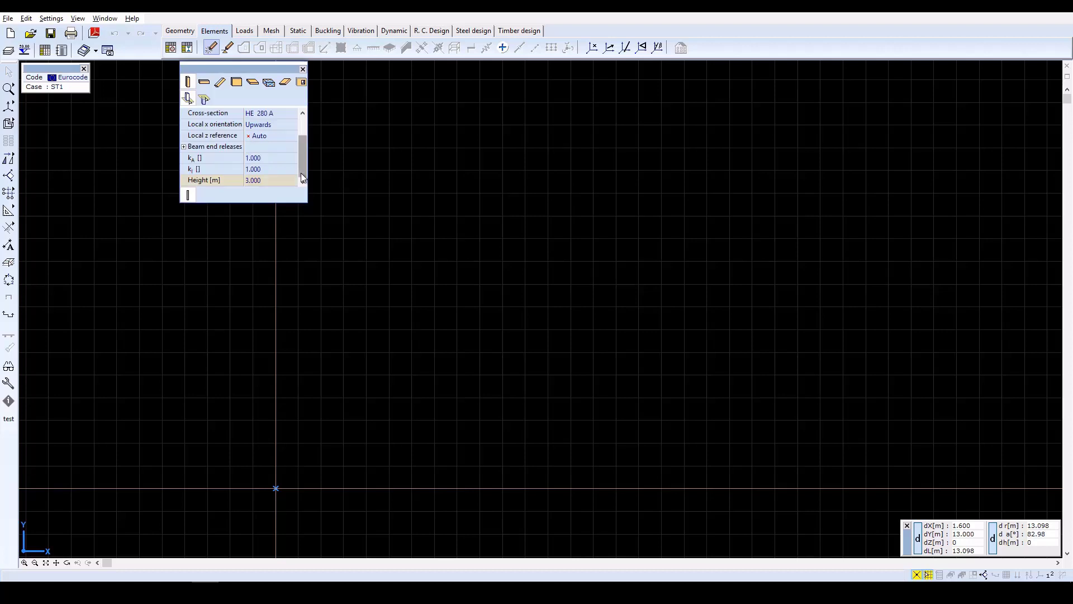
{"action": "left_click", "coordinate": [259, 180]}
{"action": "type", "text": "3.5"}
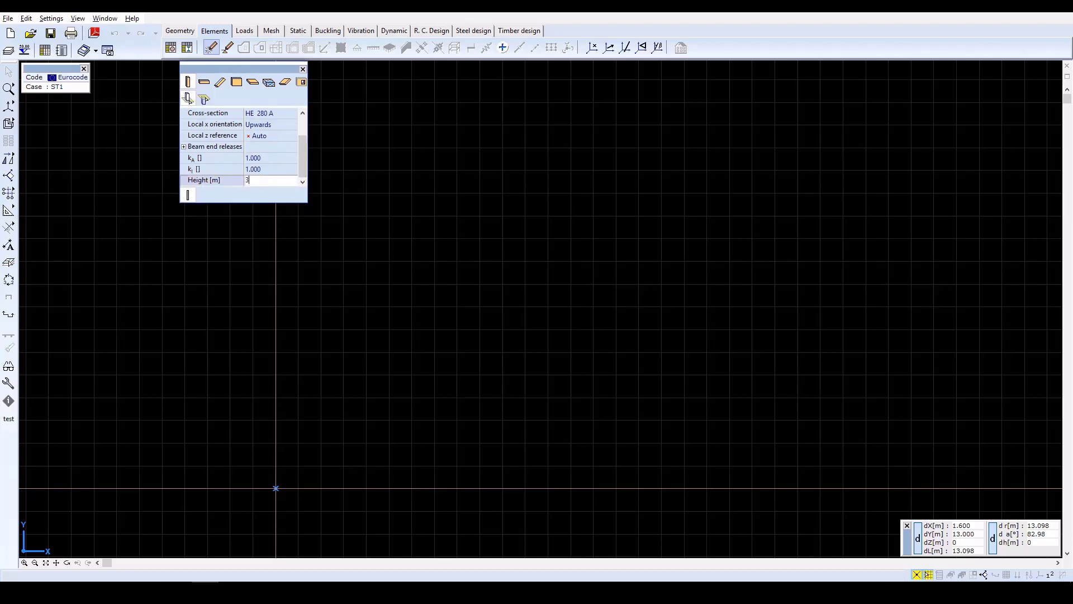
{"action": "key", "text": "Return"}
- Place six columns in a 2 by 3 grid from the origin, spaced 6 m along X and 5 m along Y
{"action": "left_click", "coordinate": [189, 82]}
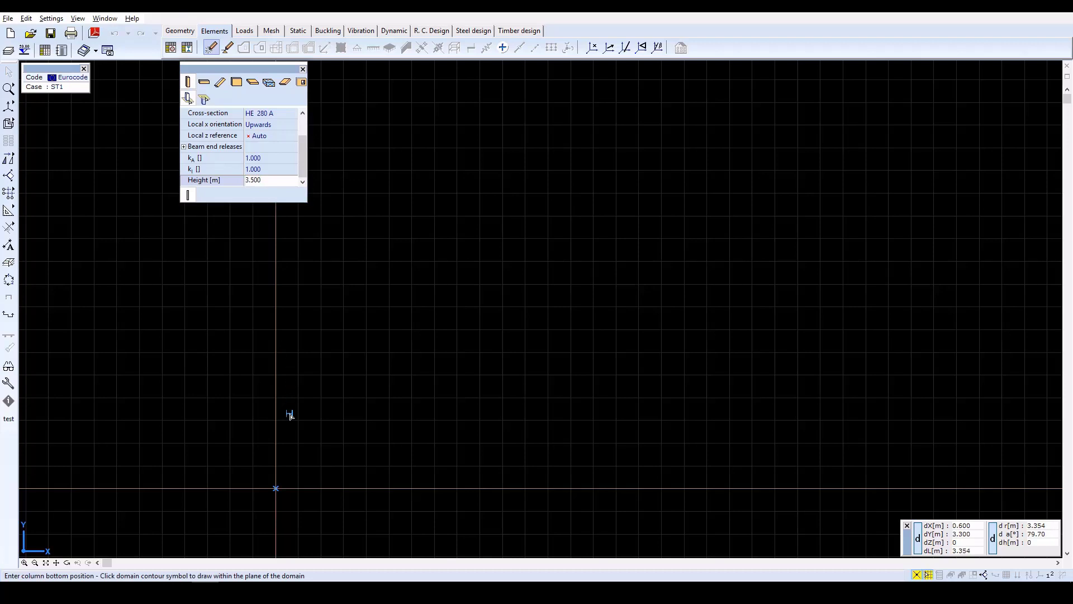
{"action": "left_click", "coordinate": [277, 489]}
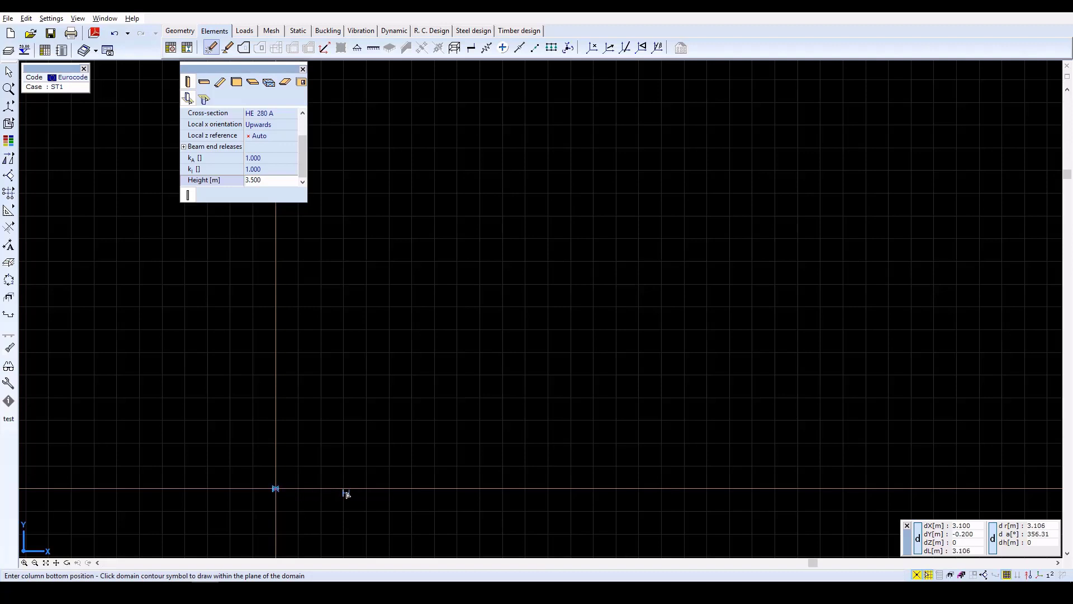
{"action": "left_click", "coordinate": [412, 490]}
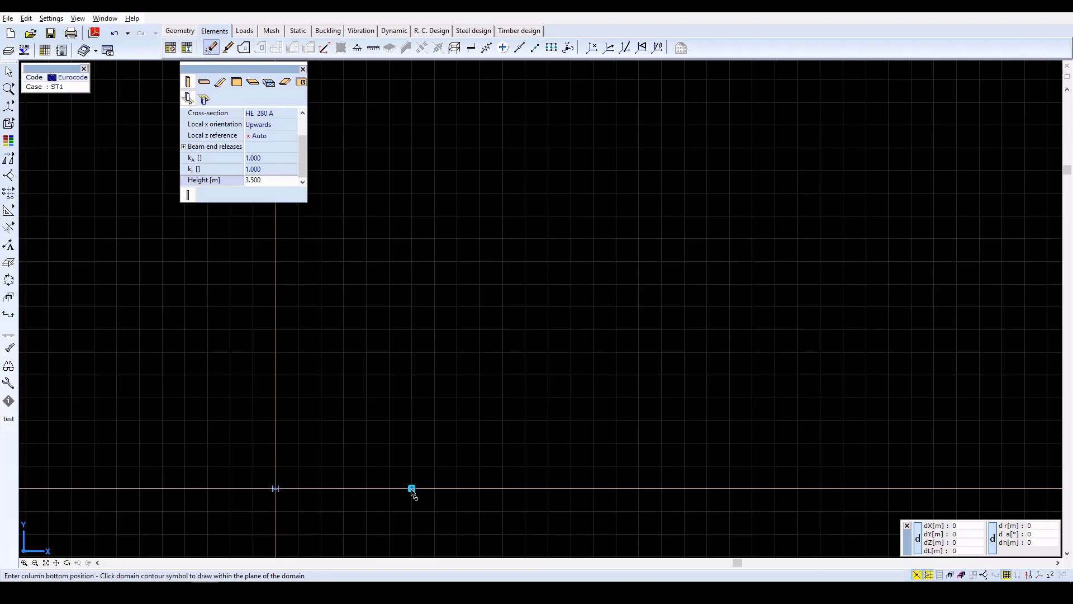
{"action": "left_click", "coordinate": [276, 375]}
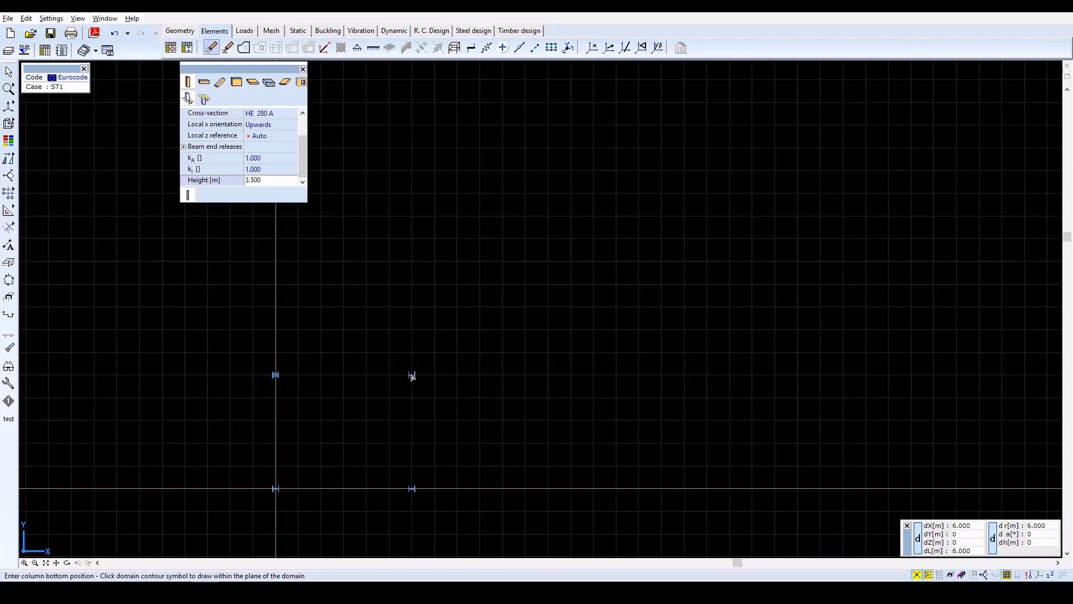
{"action": "left_click", "coordinate": [413, 378]}
{"action": "left_click", "coordinate": [276, 263]}
{"action": "left_click", "coordinate": [413, 263]}
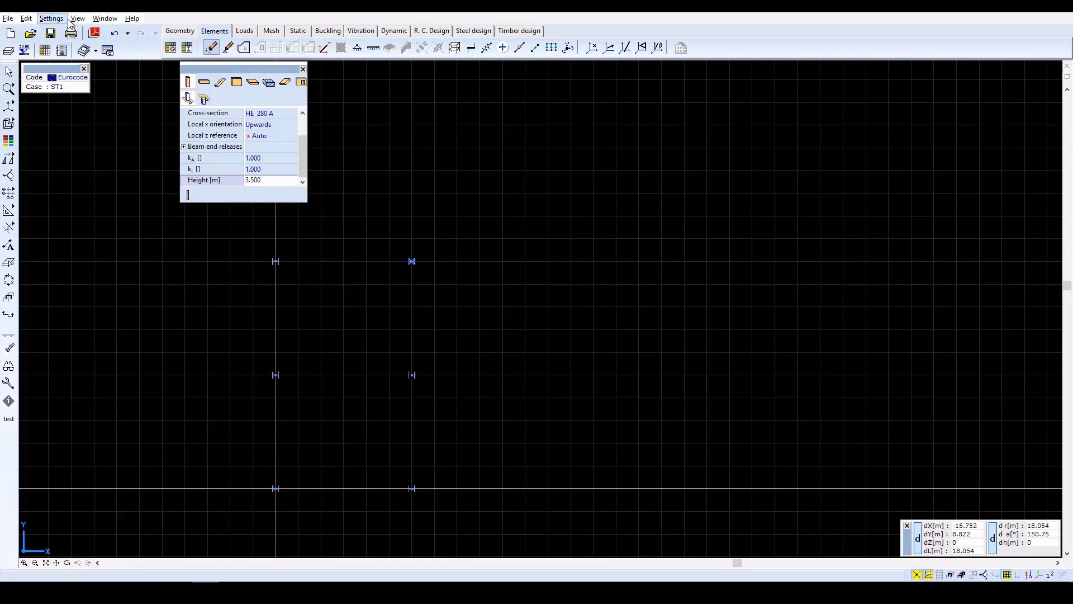
- Switch to the perspective view and set its rotation about the horizontal axis to 15 degrees
{"action": "mouse_move", "coordinate": [8, 106]}
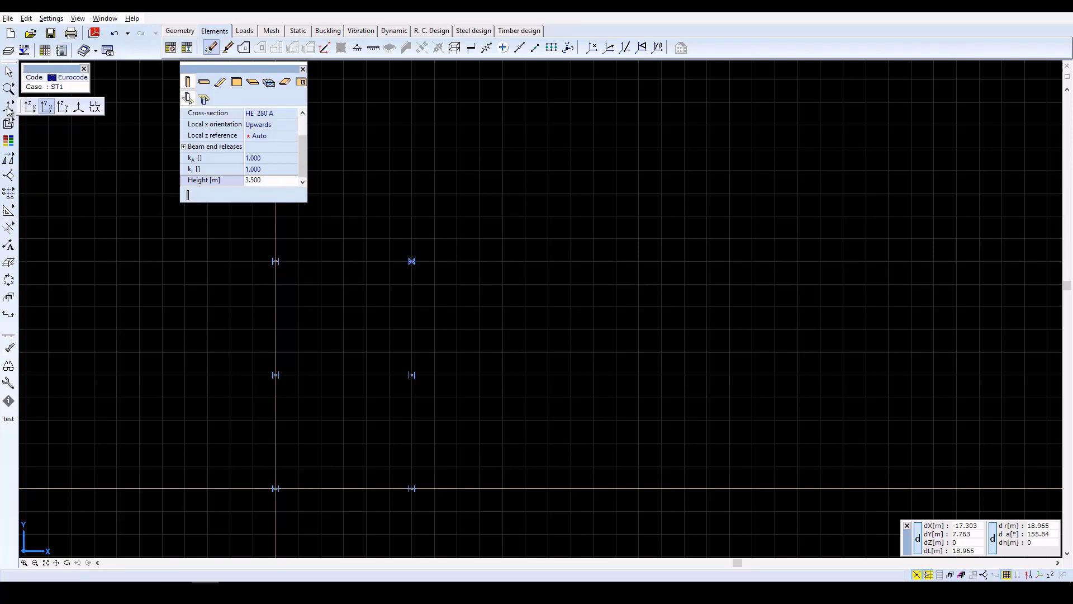
{"action": "left_click", "coordinate": [78, 106]}
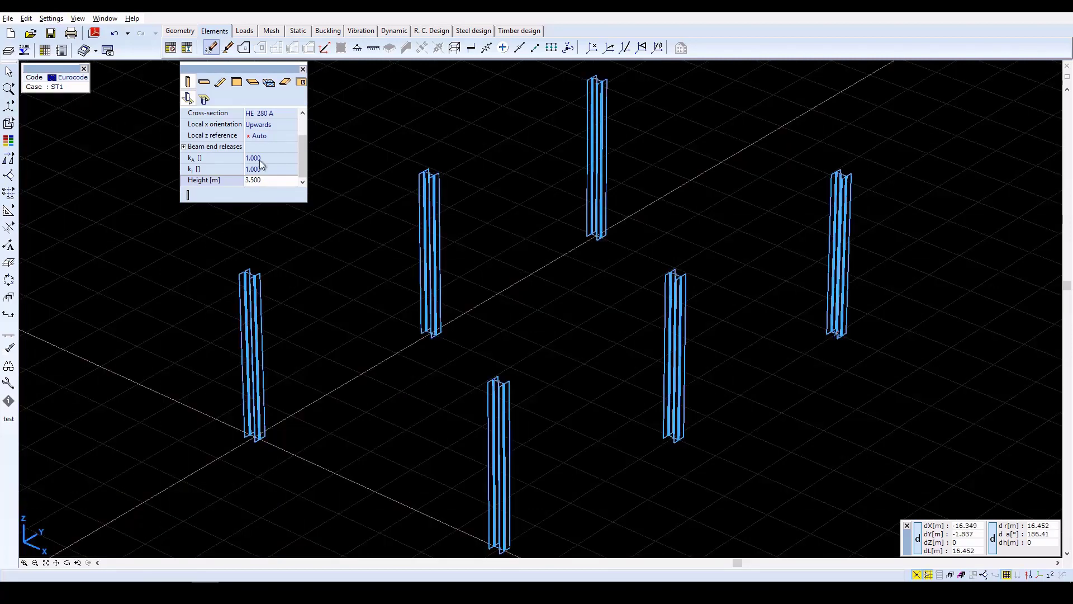
{"action": "left_click", "coordinate": [105, 18]}
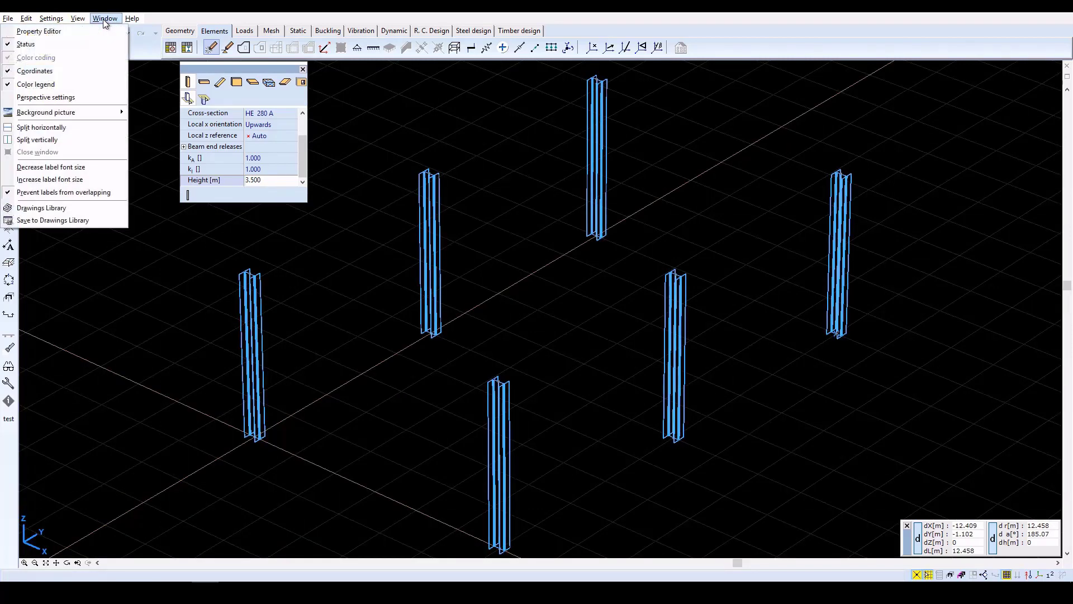
{"action": "left_click", "coordinate": [62, 98]}
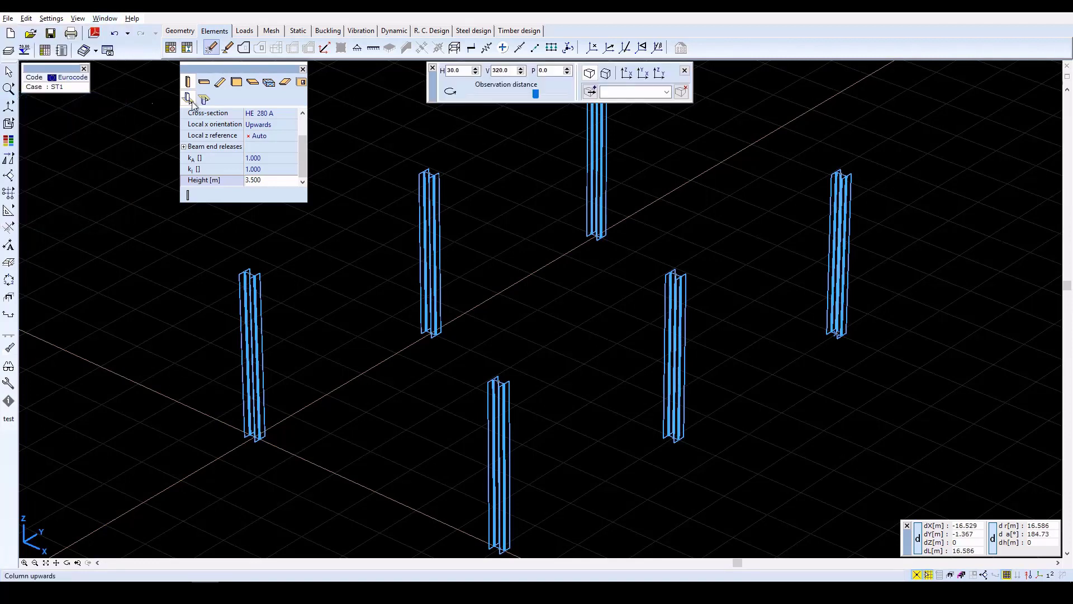
{"action": "double_click", "coordinate": [450, 70]}
{"action": "type", "text": "15"}
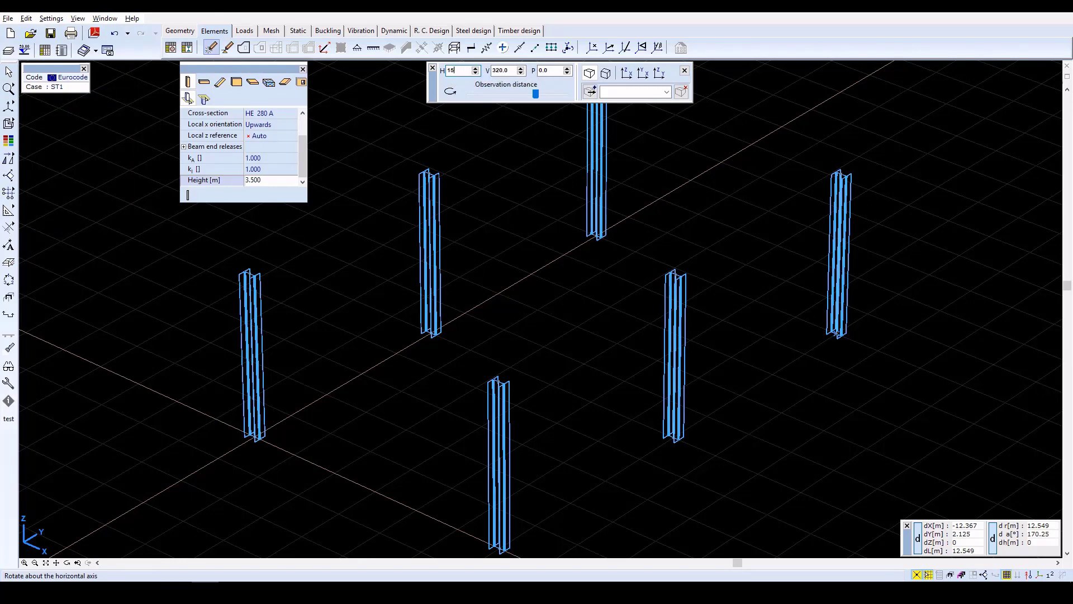
{"action": "key", "text": "Tab"}
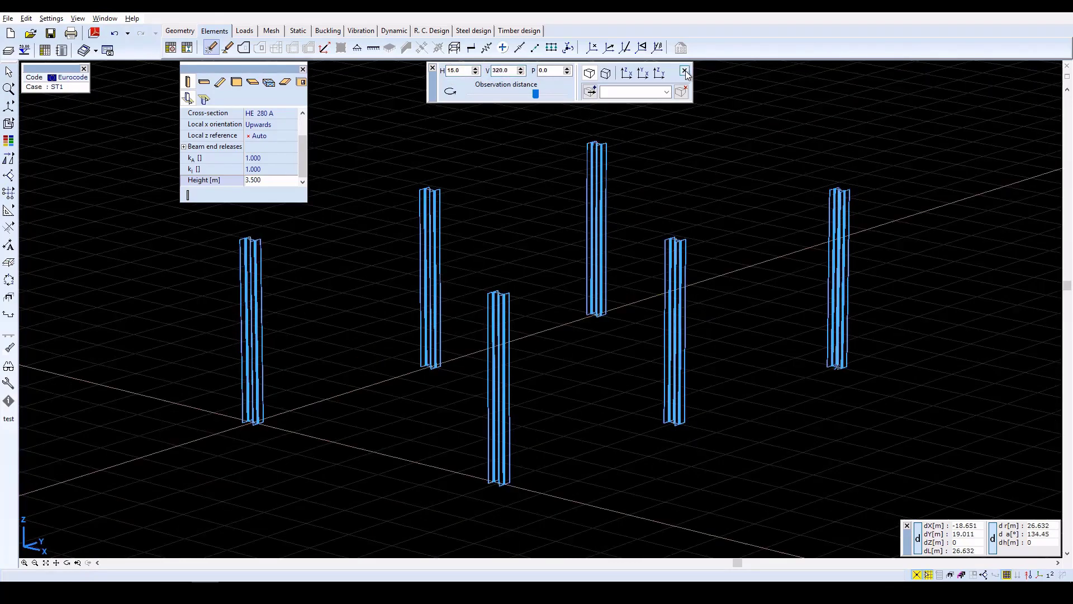
{"action": "left_click", "coordinate": [685, 71]}
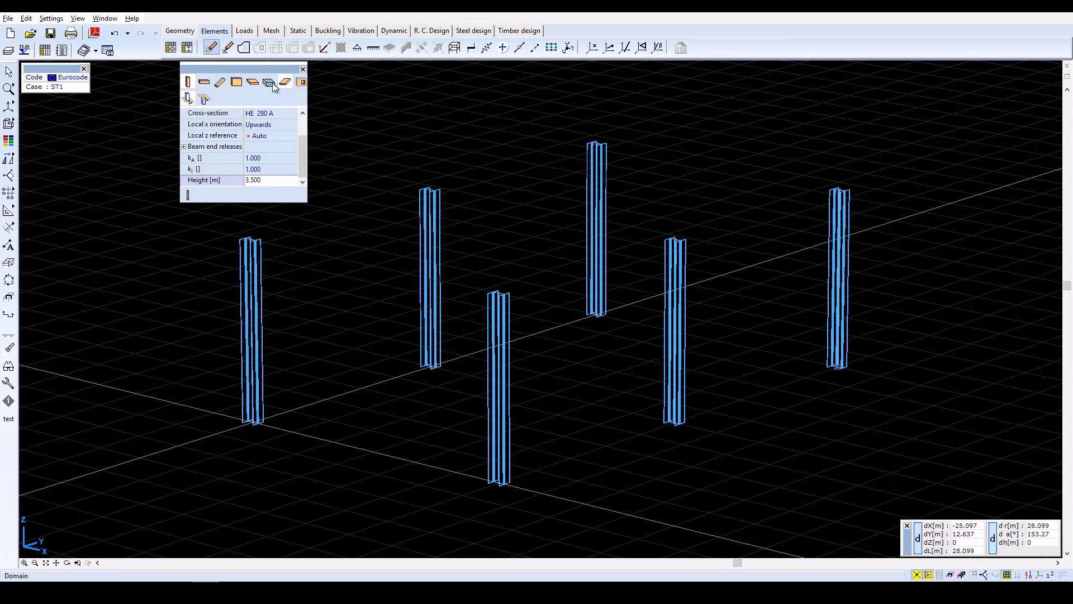
- Set up horizontal beam drawing with the IPE 400 section from the IPE European I-beams library
{"action": "left_click", "coordinate": [205, 82]}
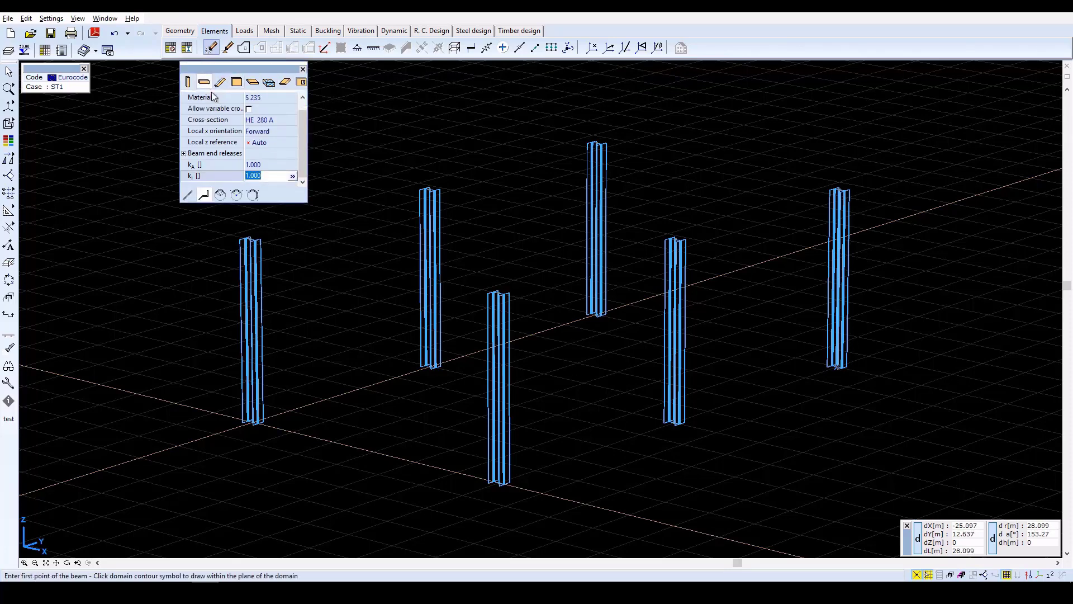
{"action": "left_click", "coordinate": [268, 121]}
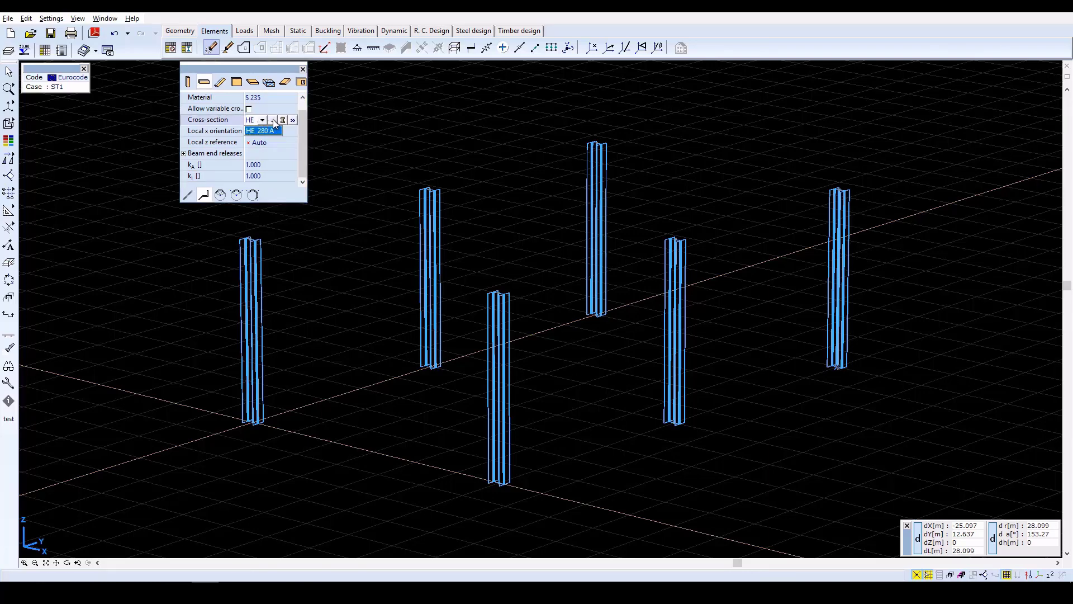
{"action": "left_click", "coordinate": [275, 121]}
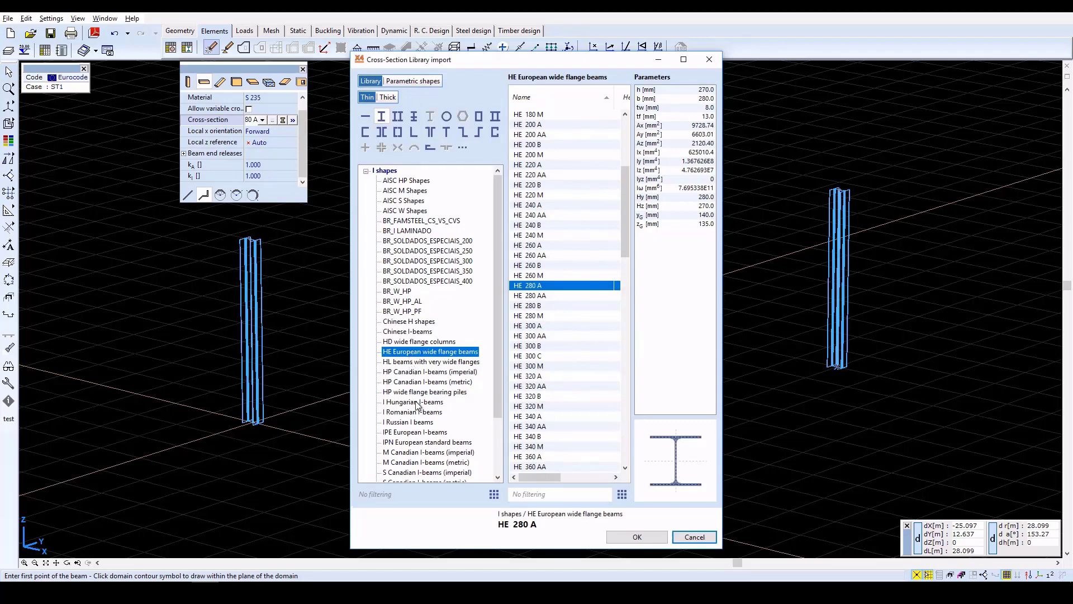
{"action": "left_click", "coordinate": [419, 433]}
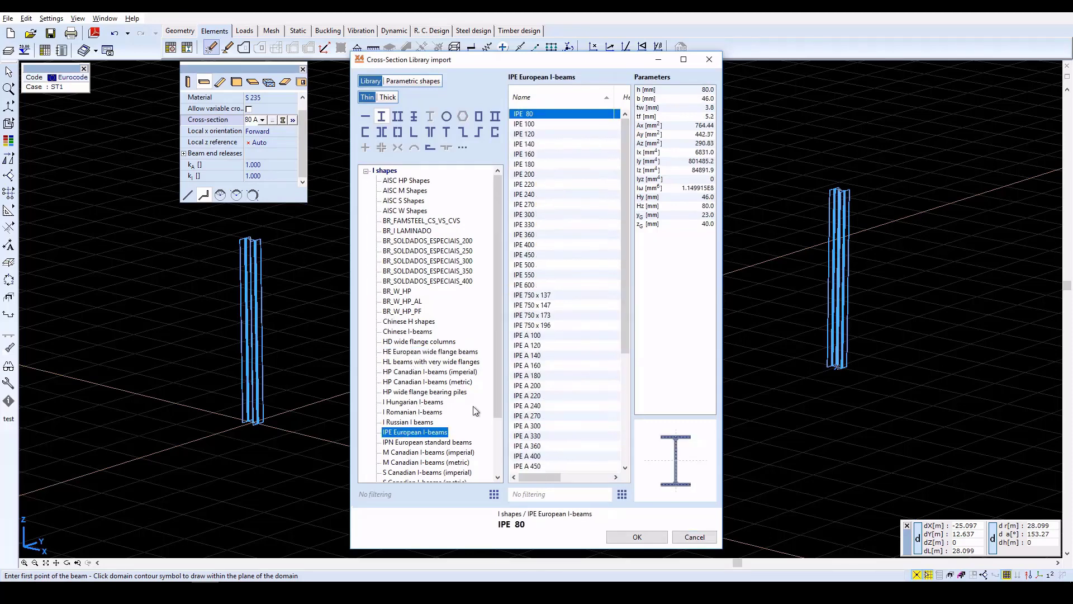
{"action": "left_click", "coordinate": [525, 245]}
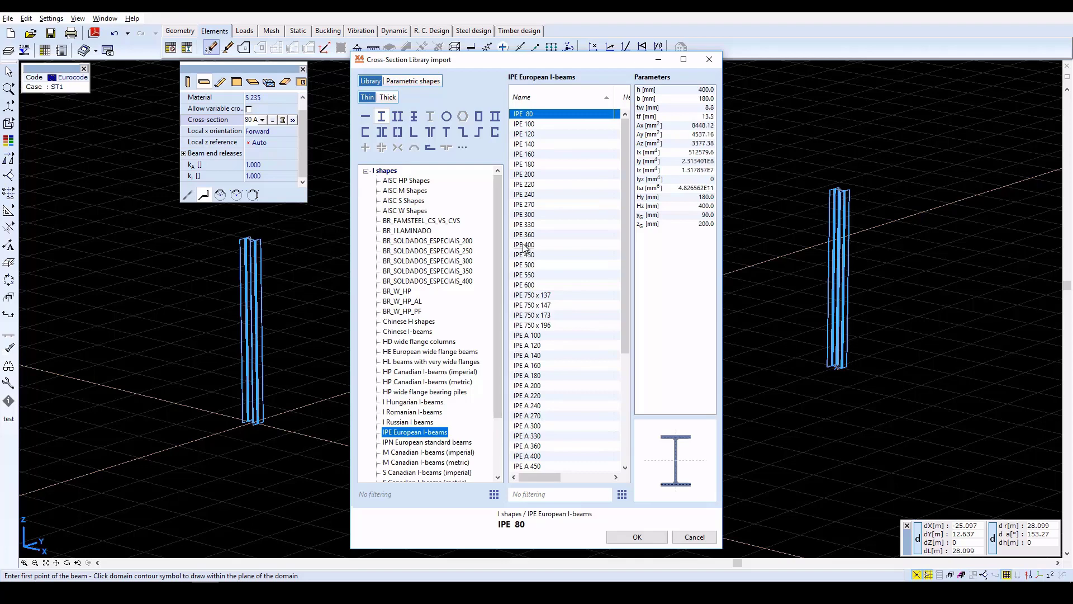
{"action": "left_click", "coordinate": [647, 538]}
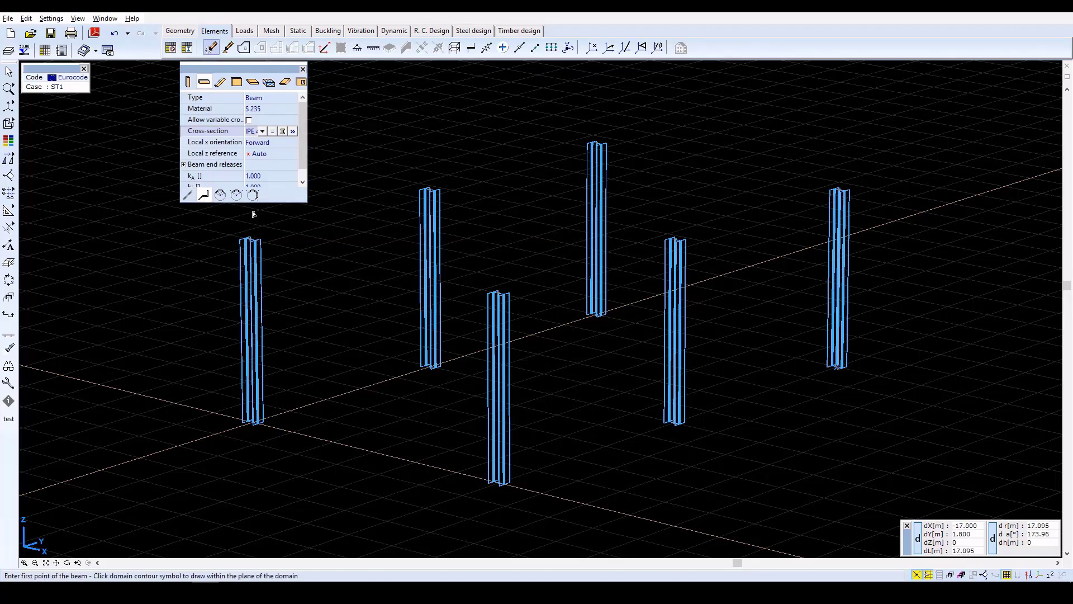
- Draw a closed loop of IPE 400 beams around the perimeter, joining the tops of all six columns
{"action": "left_click", "coordinate": [253, 243]}
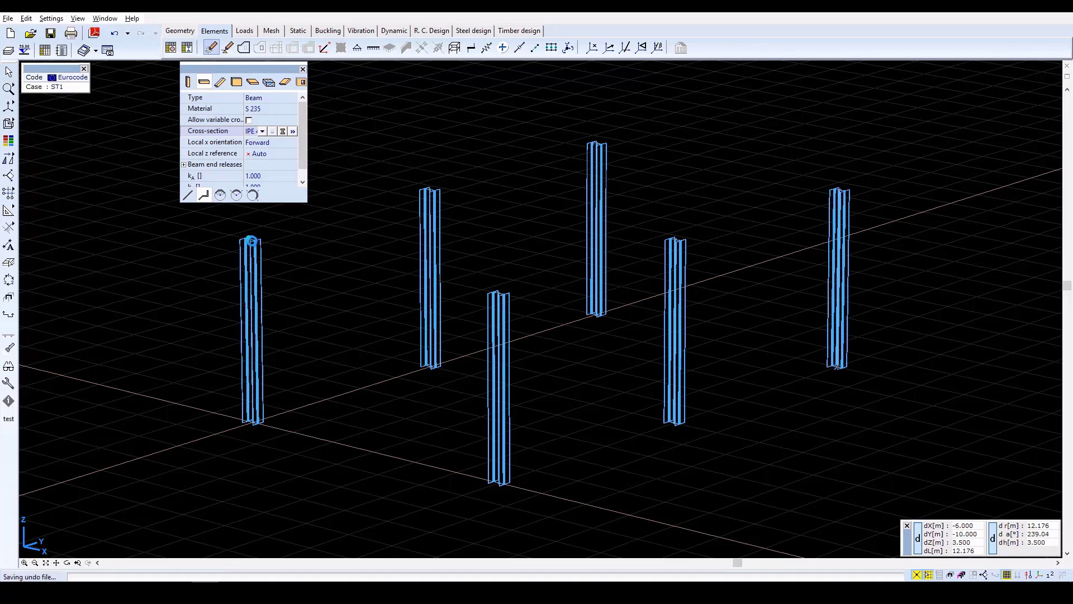
{"action": "left_click", "coordinate": [431, 192]}
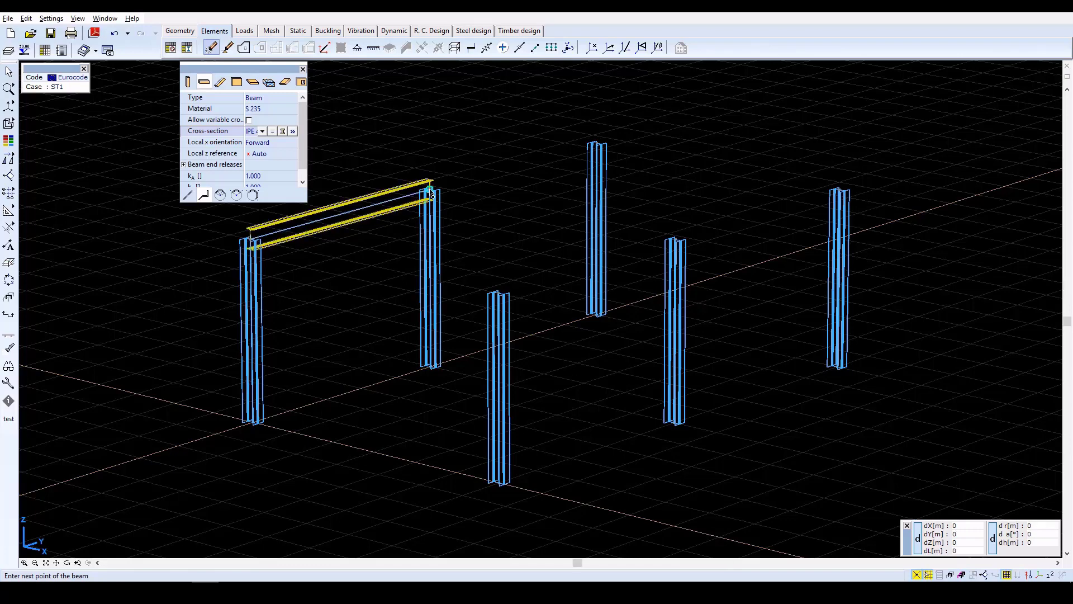
{"action": "left_click", "coordinate": [598, 147]}
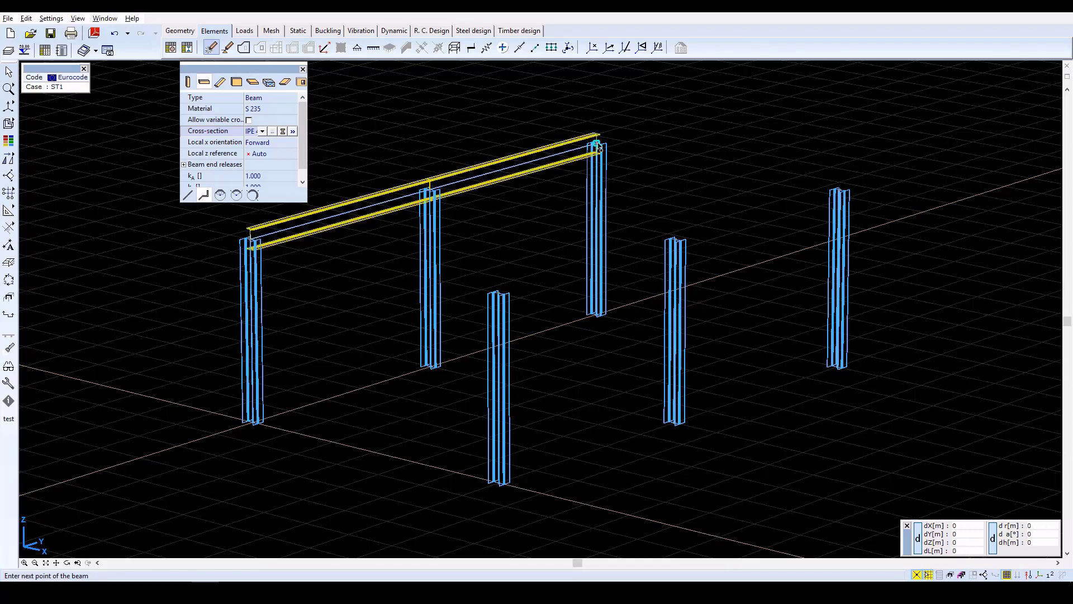
{"action": "left_click", "coordinate": [848, 187]}
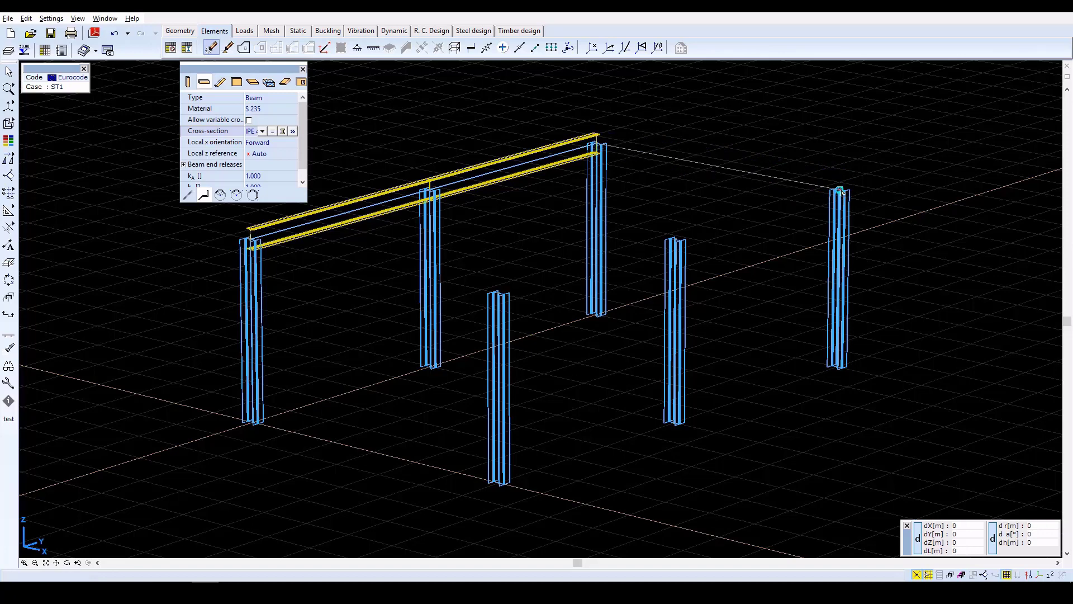
{"action": "left_click", "coordinate": [678, 242]}
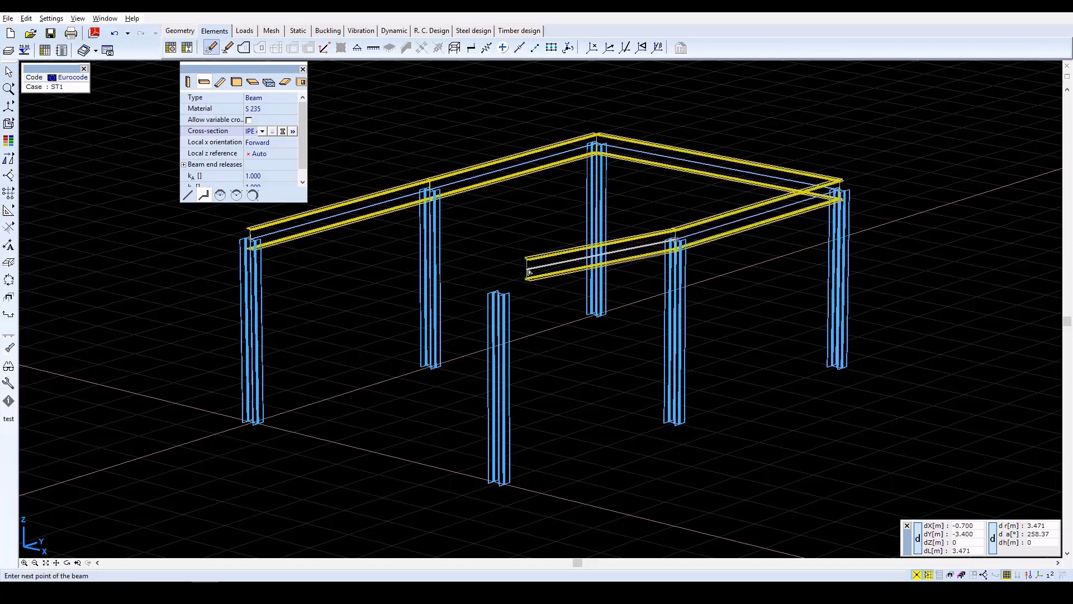
{"action": "left_click", "coordinate": [500, 296]}
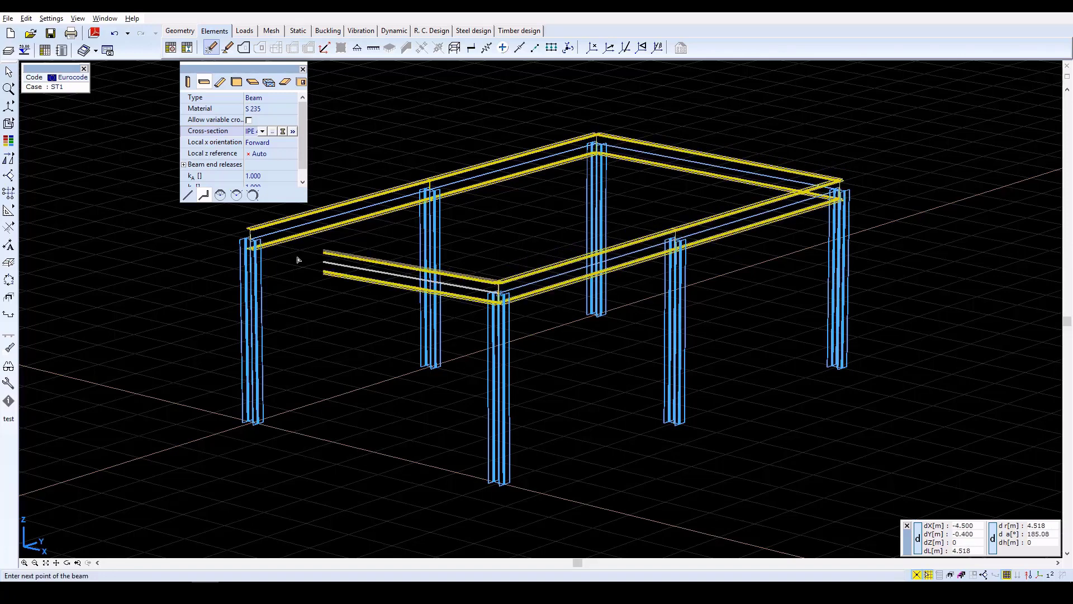
{"action": "left_click", "coordinate": [251, 241]}
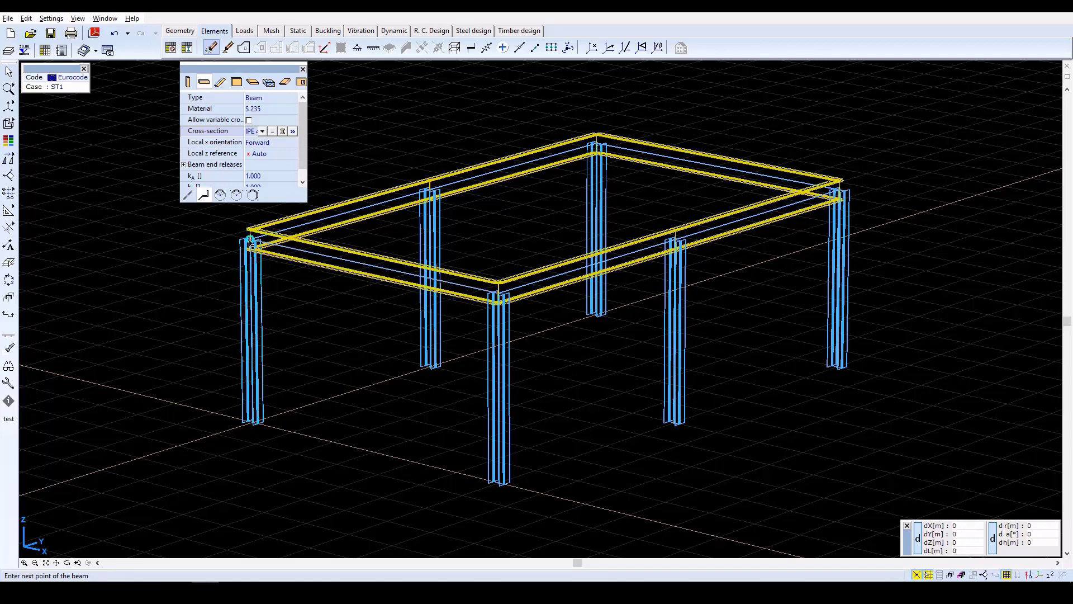
{"action": "key", "text": "Escape"}
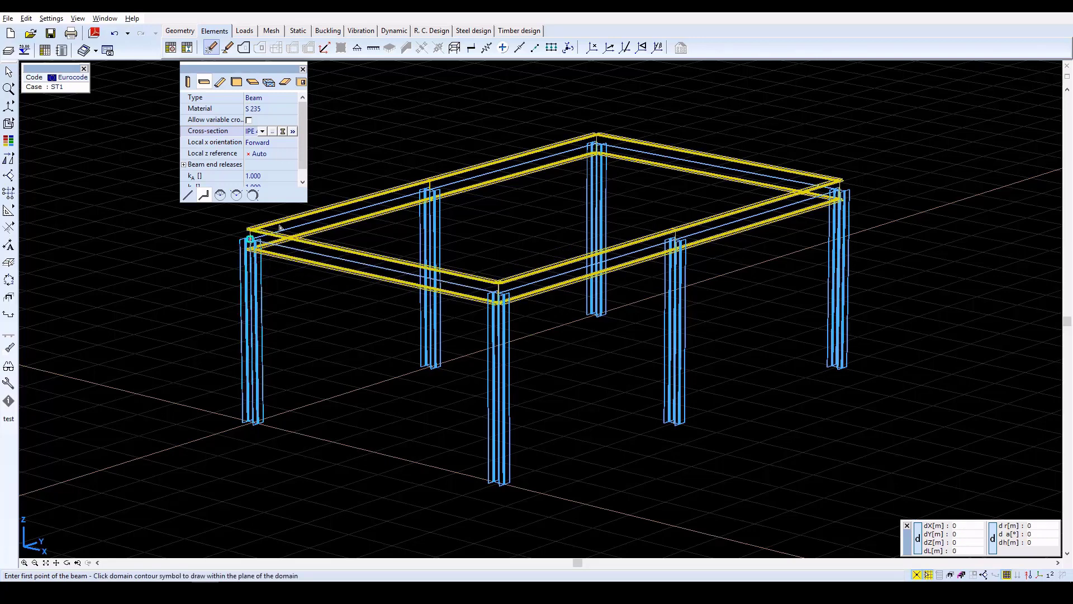
- Add an IPE 400 cross beam between the tops of the two middle columns
{"action": "left_click", "coordinate": [430, 190]}
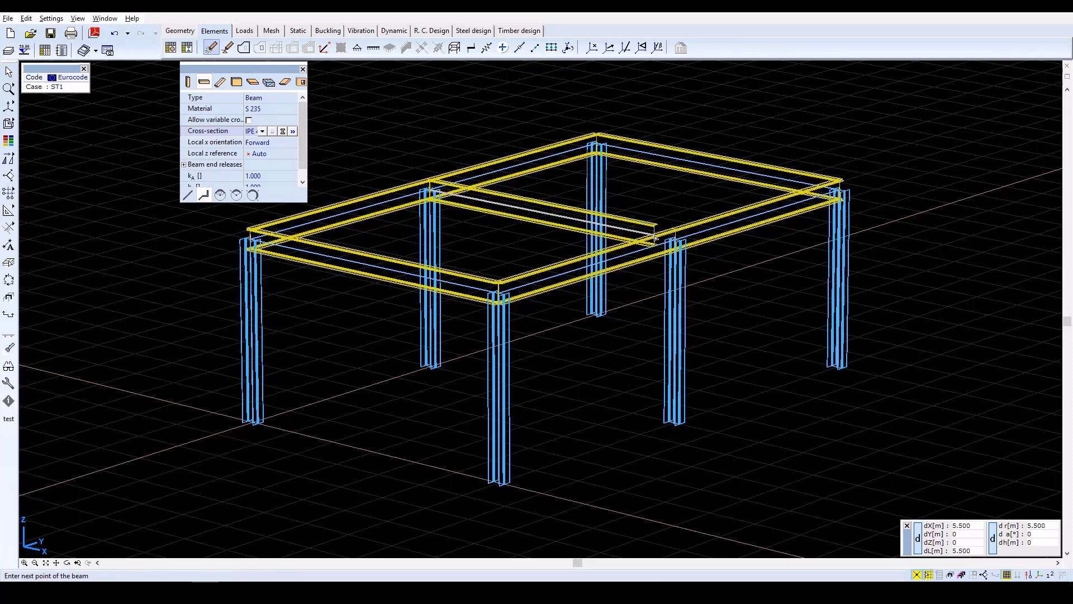
{"action": "left_click", "coordinate": [676, 241]}
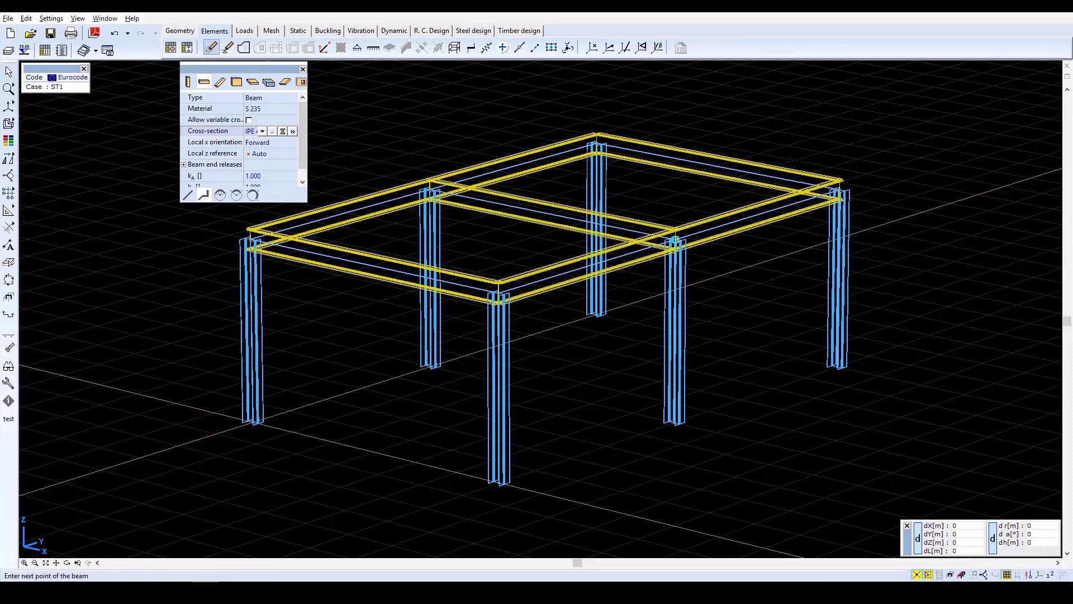
{"action": "key", "text": "Escape"}
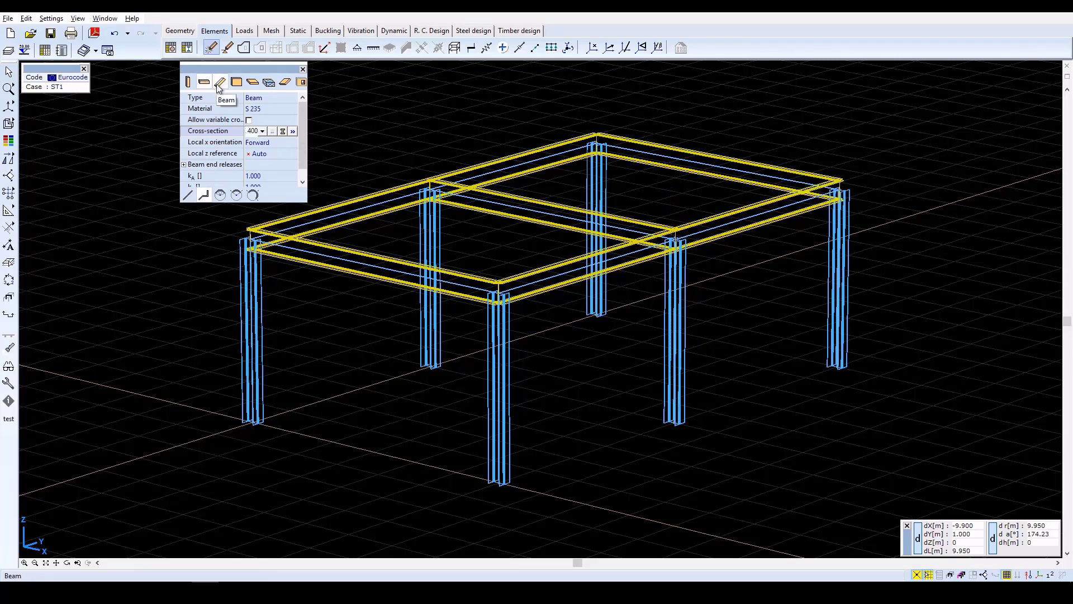
- Set up inclined beam drawing as a polyline with the O 194.0 x 5.0 SV section from the O Hungarian pipes library
{"action": "left_click", "coordinate": [218, 84]}
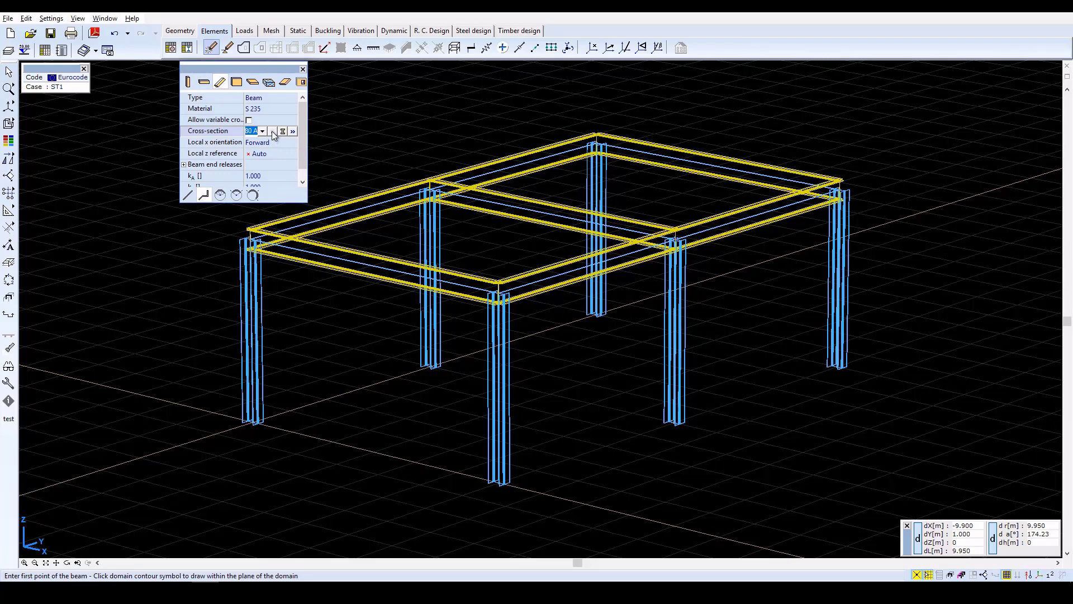
{"action": "left_click", "coordinate": [271, 131]}
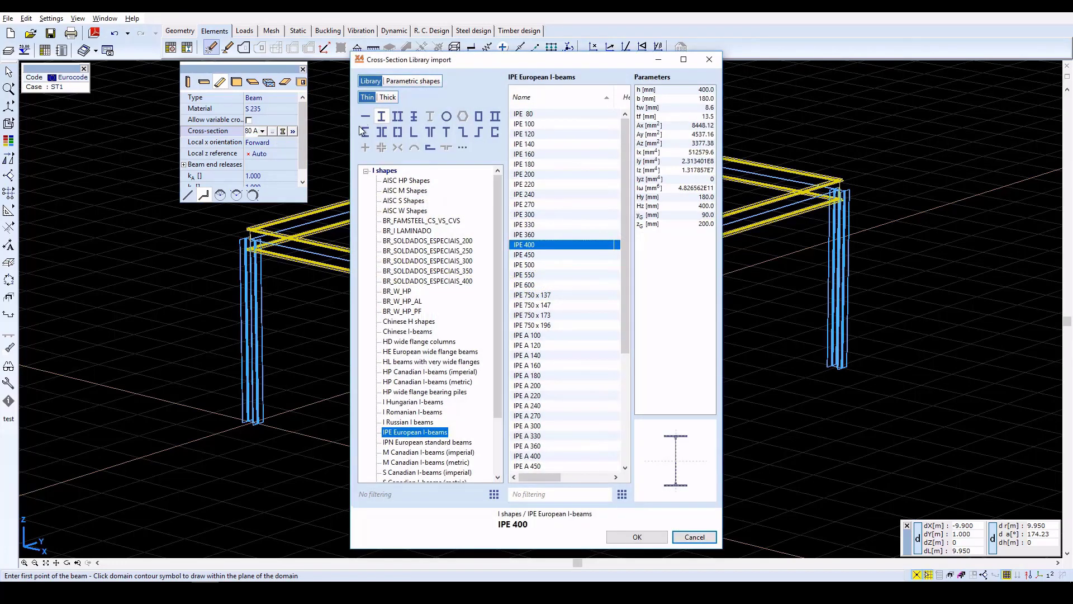
{"action": "left_click", "coordinate": [447, 116]}
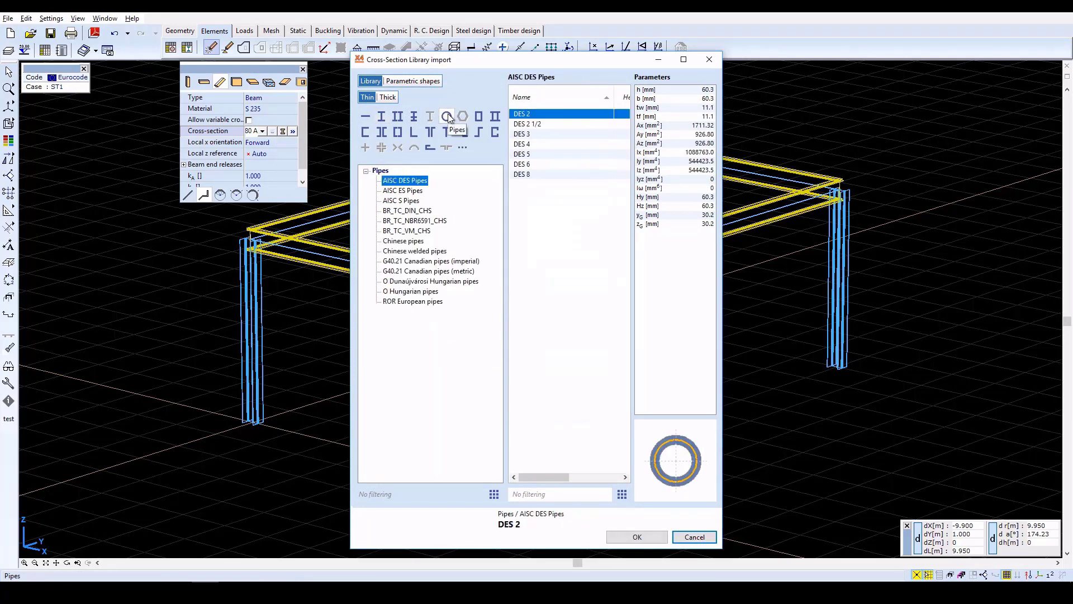
{"action": "left_click", "coordinate": [414, 291]}
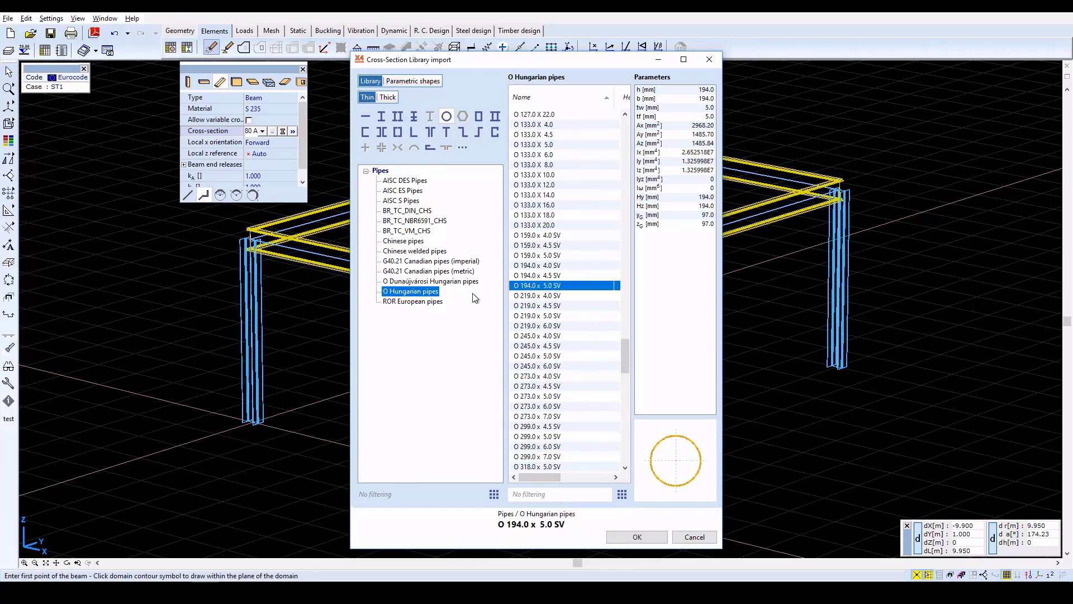
{"action": "left_click", "coordinate": [539, 288]}
{"action": "left_click", "coordinate": [637, 536]}
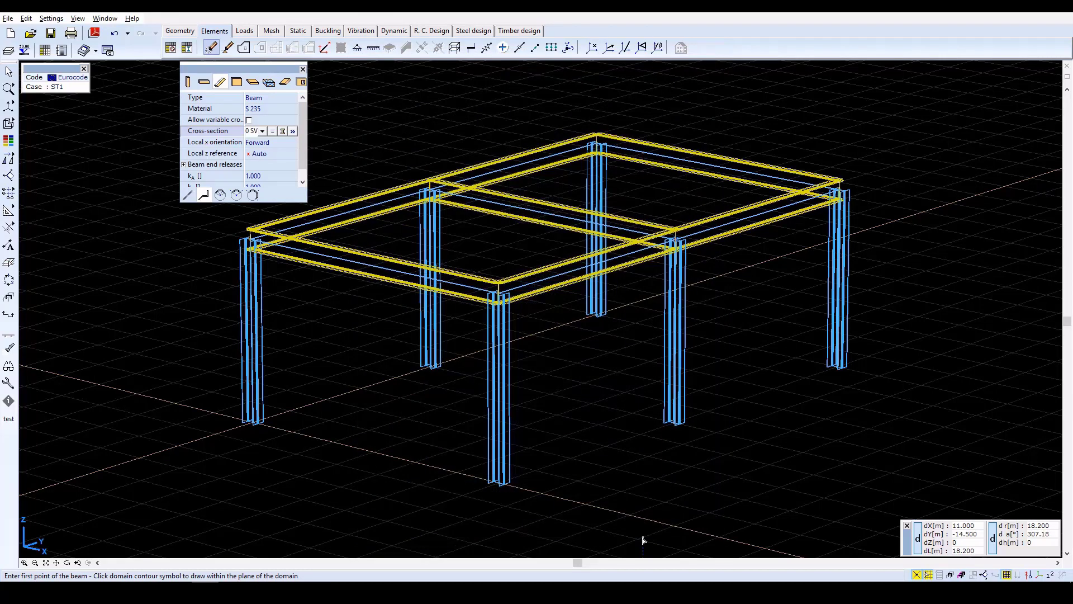
{"action": "left_click", "coordinate": [205, 196]}
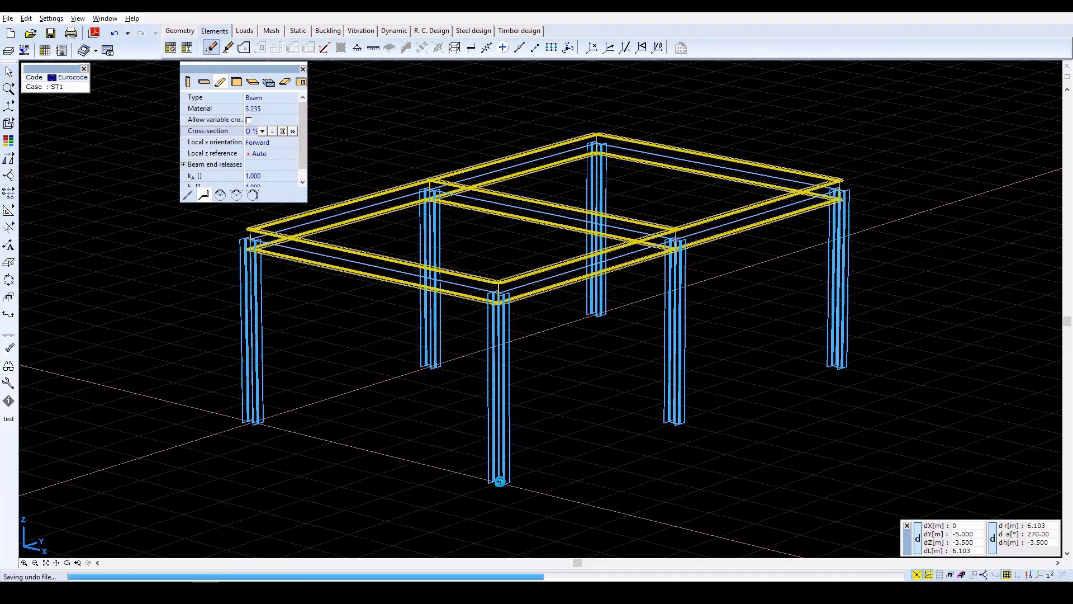
- Draw an inverted-V pipe brace in the first bay at X = 6 m, from both column bases to the midpoint of the beam above
{"action": "left_click", "coordinate": [499, 483]}
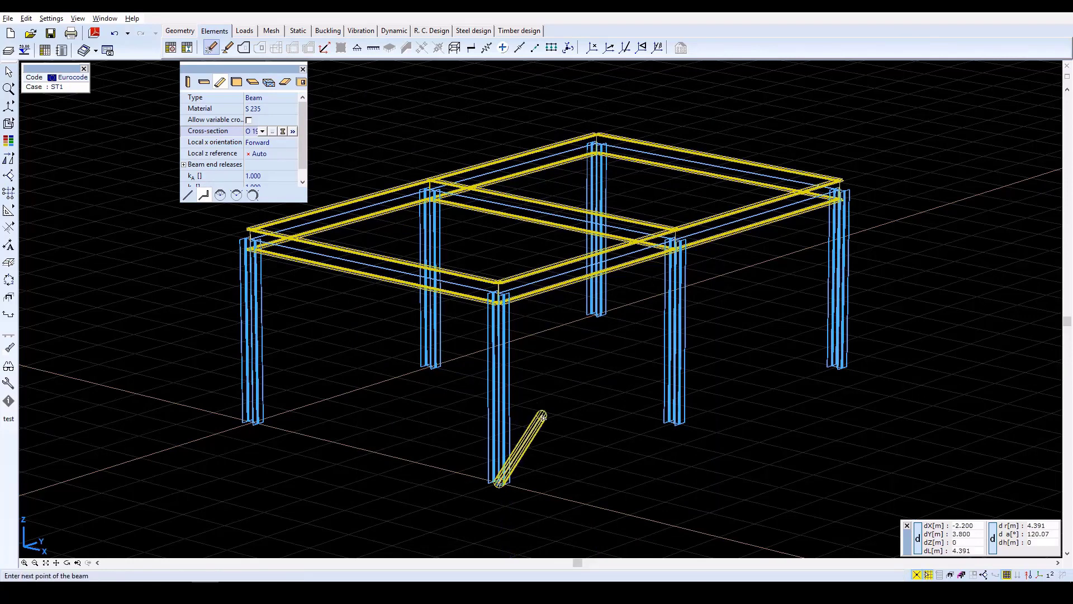
{"action": "left_click", "coordinate": [590, 268]}
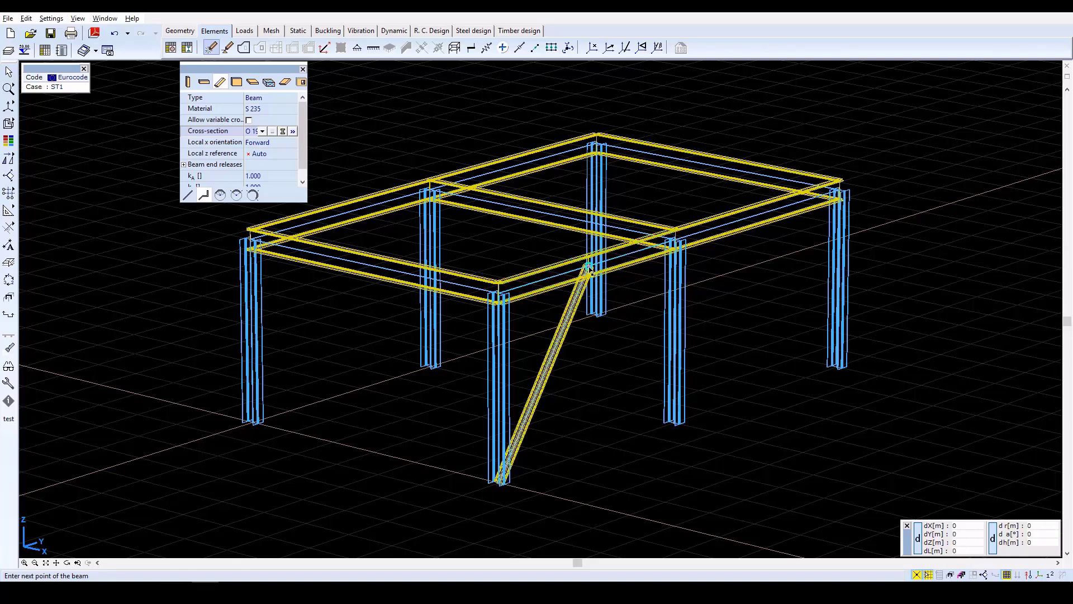
{"action": "left_click", "coordinate": [676, 422]}
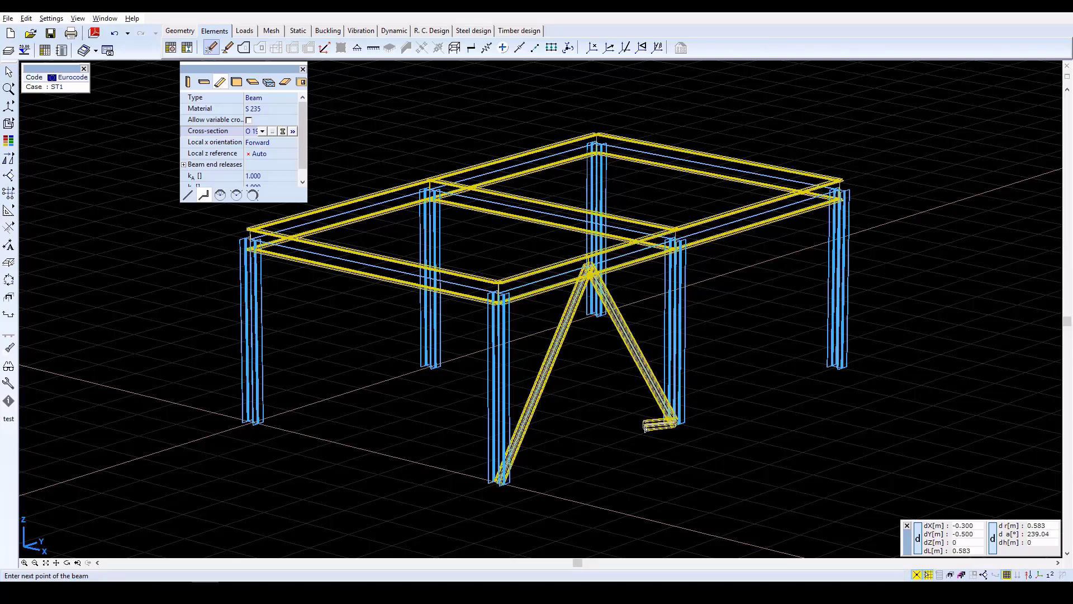
{"action": "key", "text": "Escape"}
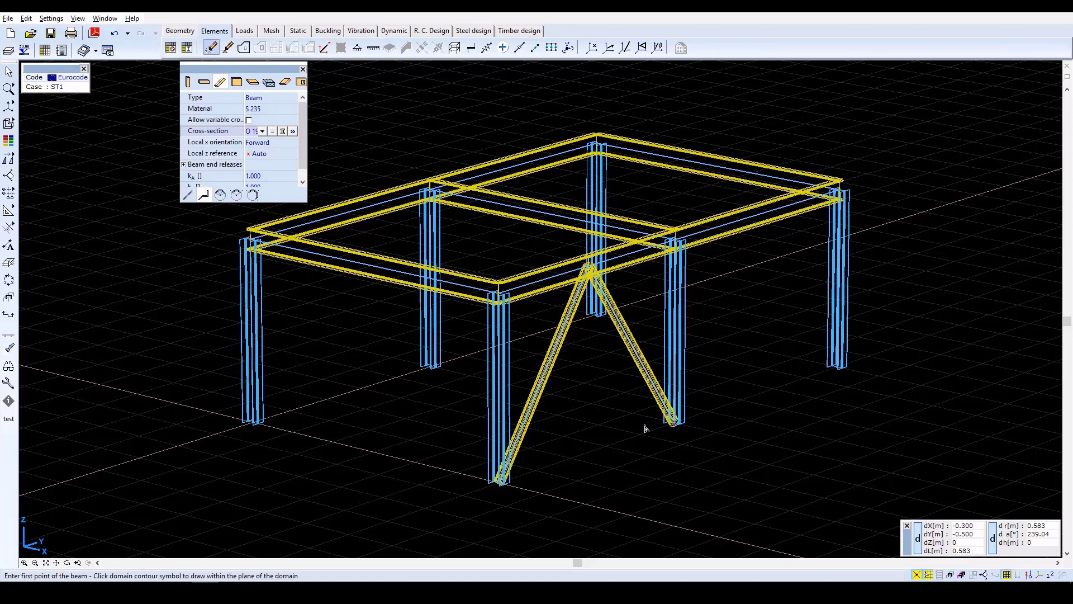
- Draw a matching inverted-V pipe brace in the first bay at X = 0, between the column bases and the beam midpoint
{"action": "mouse_move", "coordinate": [8, 162]}
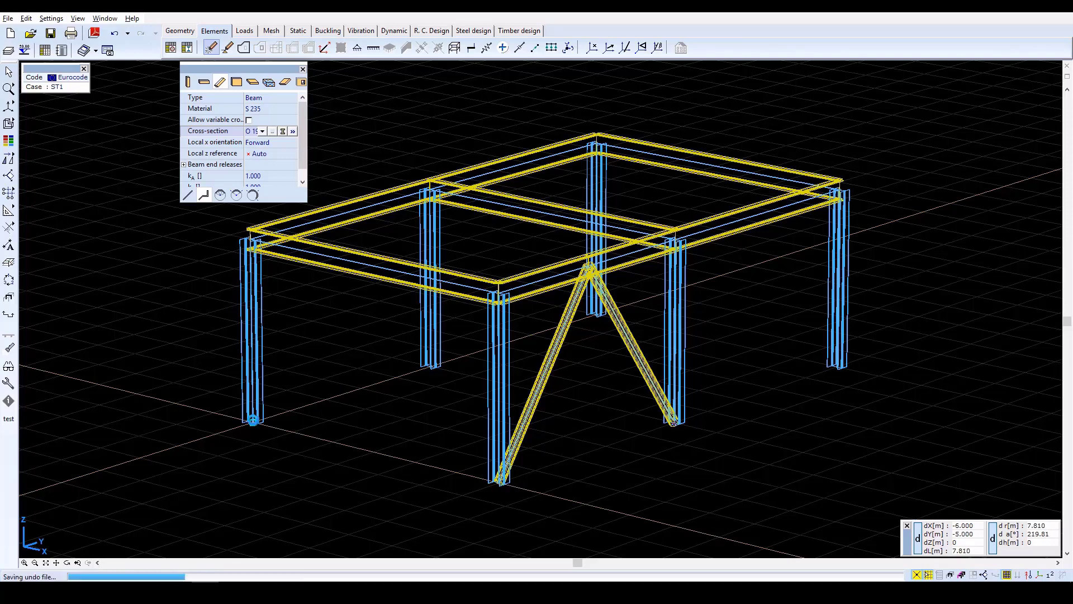
{"action": "left_click", "coordinate": [254, 424]}
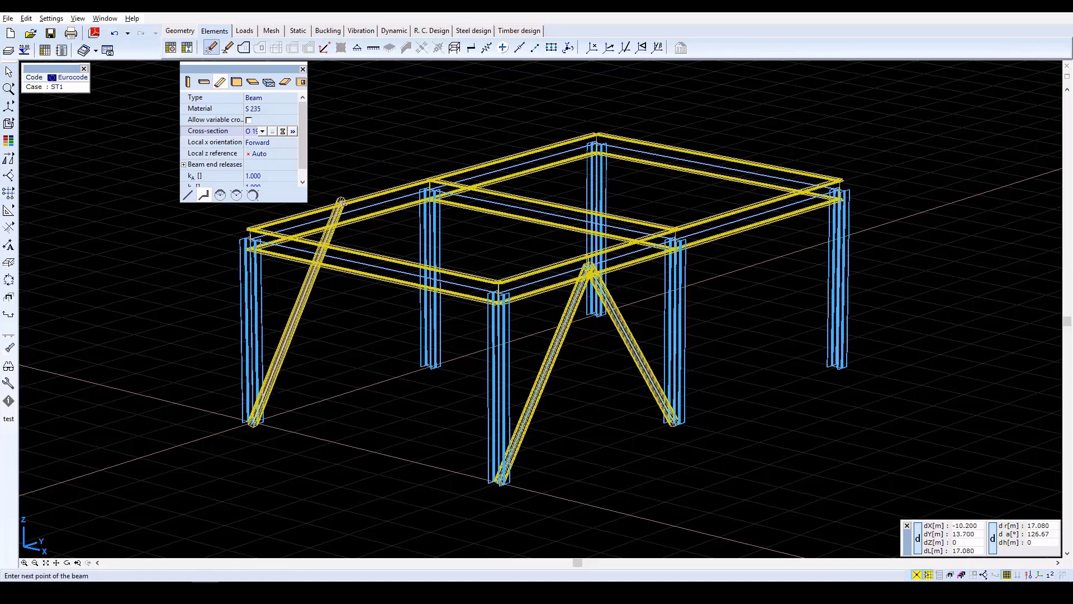
{"action": "left_click", "coordinate": [346, 218]}
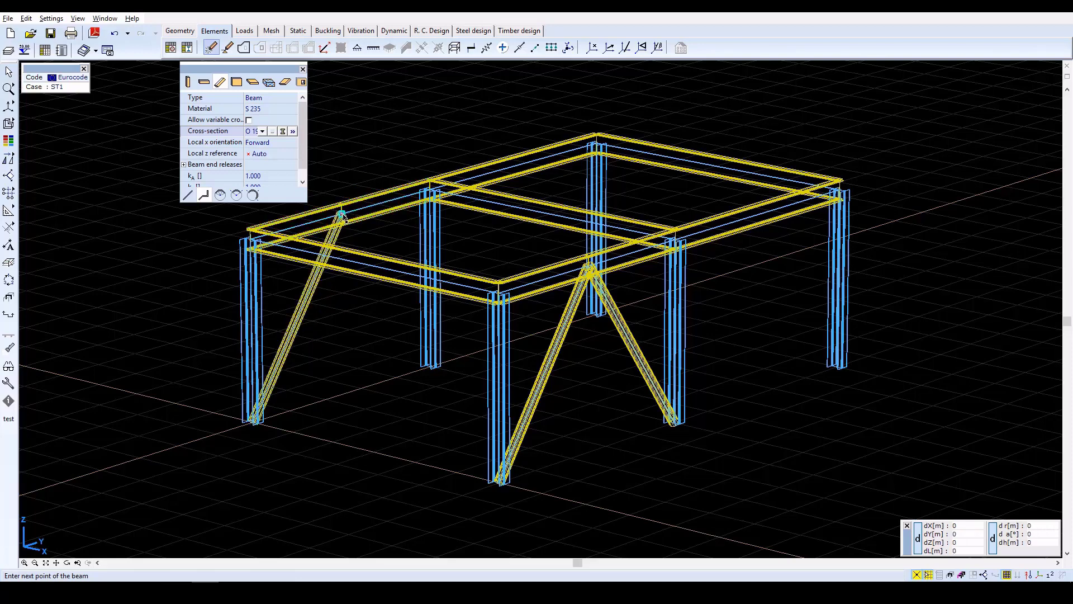
{"action": "left_click", "coordinate": [431, 367]}
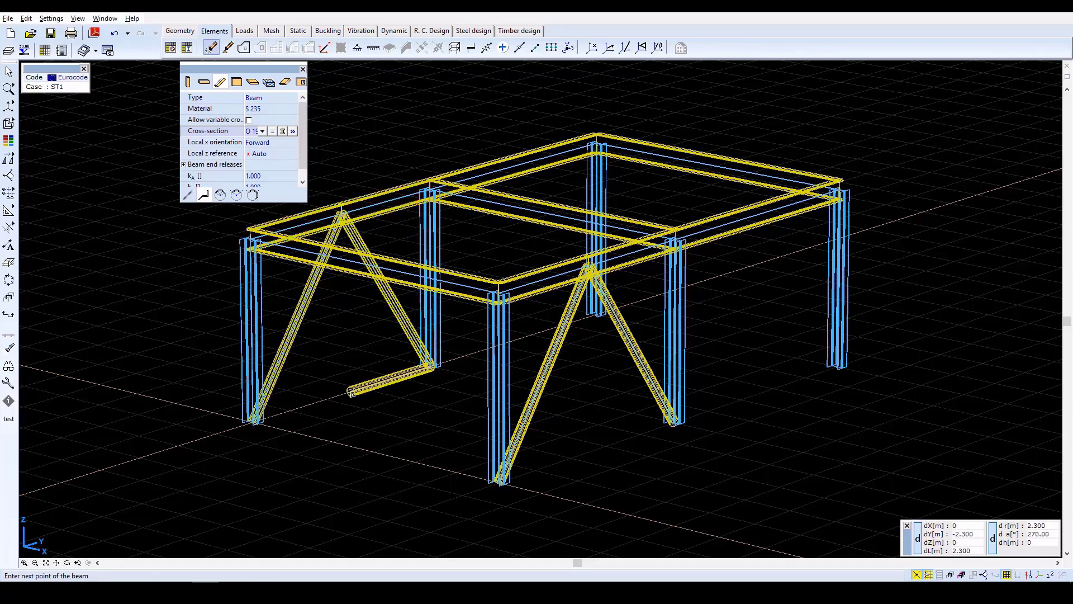
{"action": "key", "text": "Escape"}
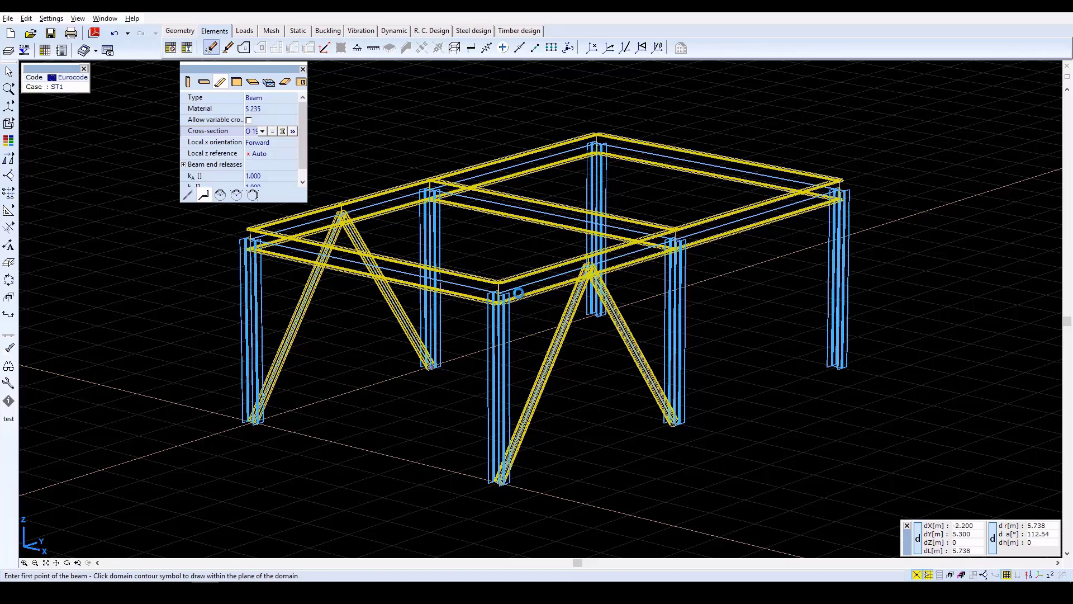
- Start a Translate / Copy of the entire frame using the Consecutive method, with elements copied and no nodes connected
{"action": "scroll", "coordinate": [519, 296], "scroll_direction": "down", "scroll_amount": 2}
{"action": "mouse_move", "coordinate": [10, 160]}
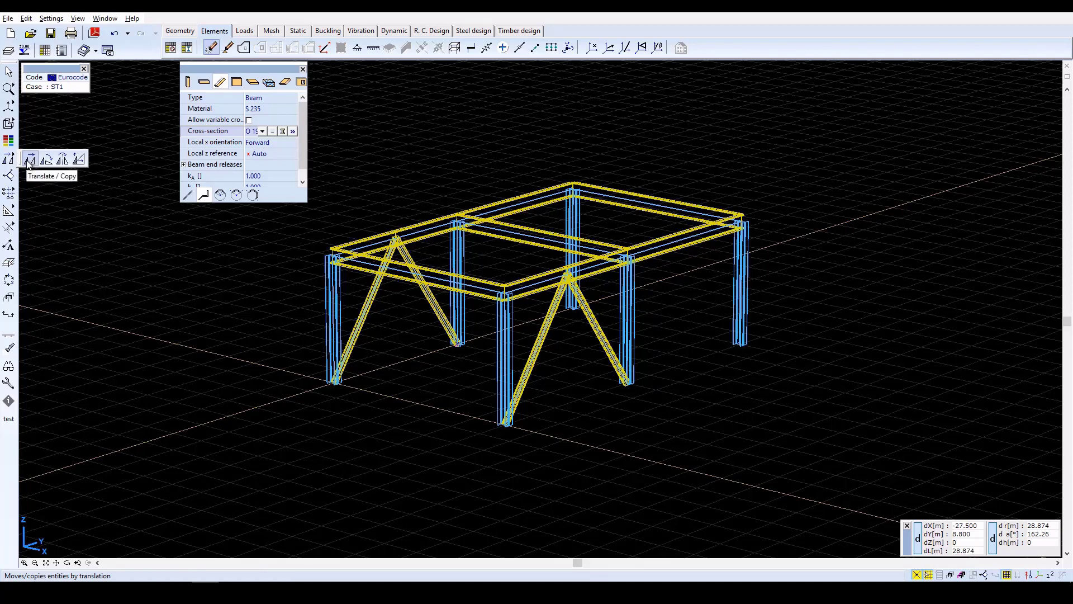
{"action": "left_click", "coordinate": [27, 161]}
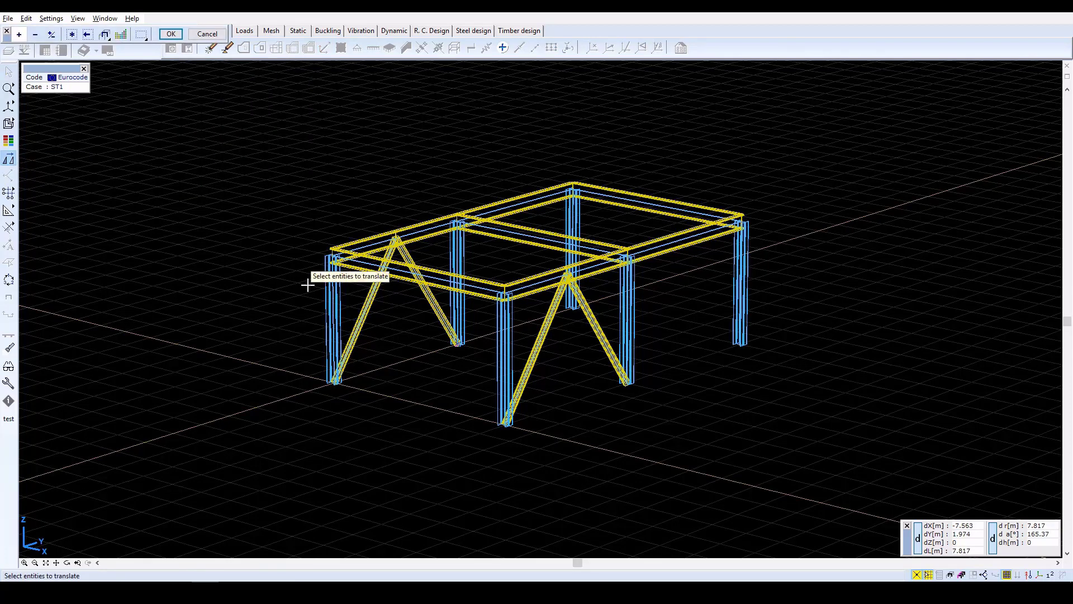
{"action": "left_click", "coordinate": [71, 35]}
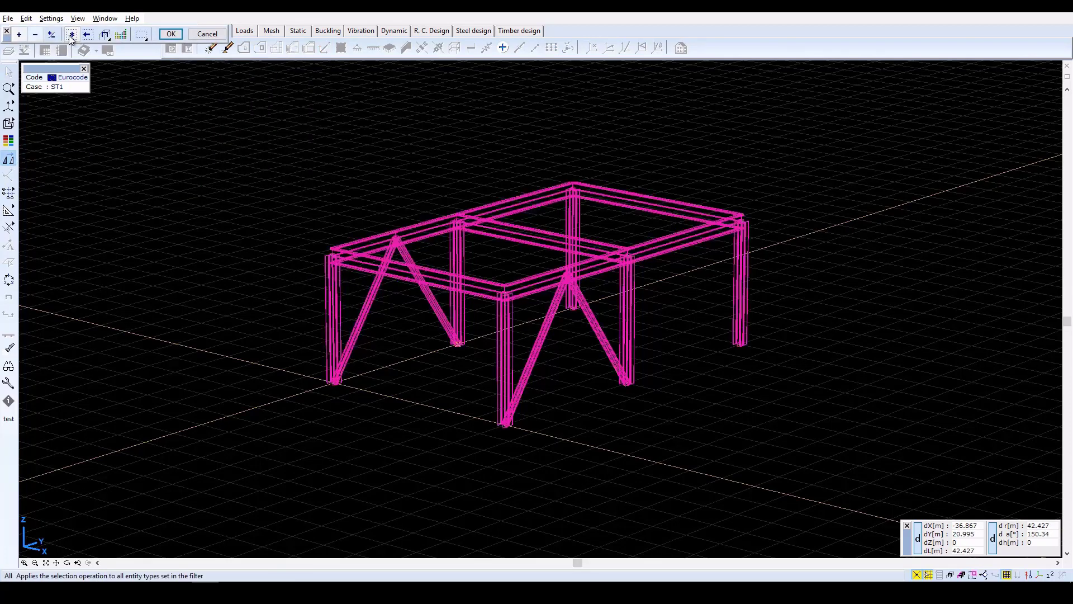
{"action": "left_click", "coordinate": [171, 33]}
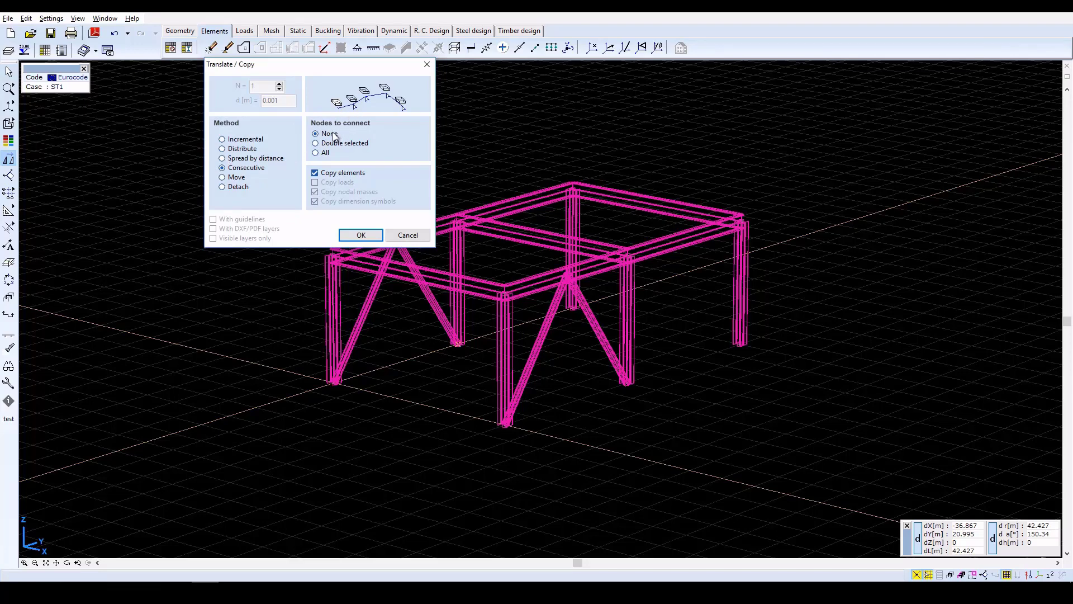
{"action": "left_click", "coordinate": [360, 235]}
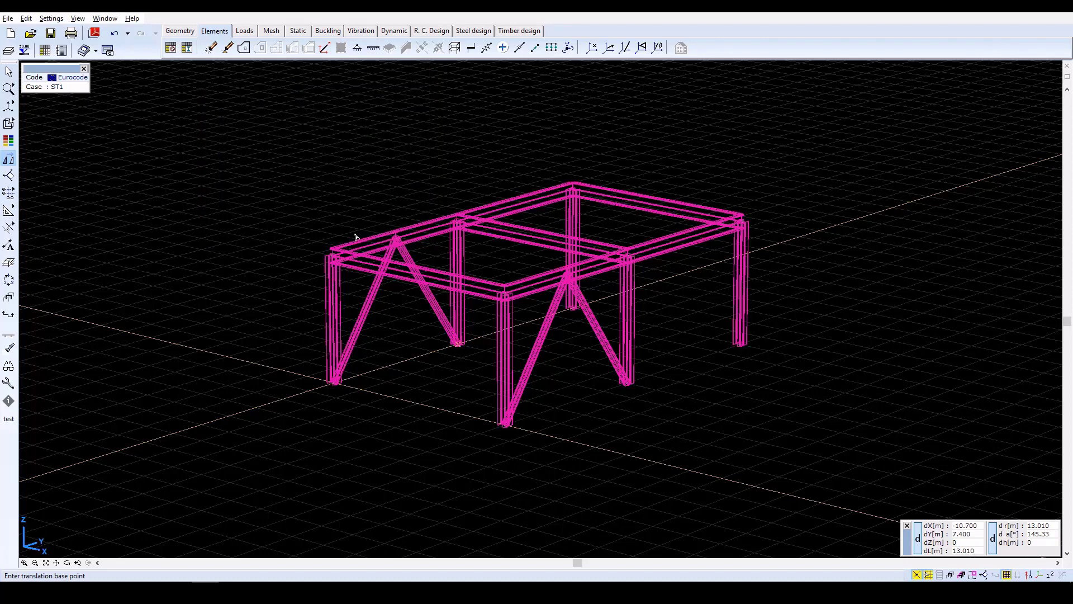
- Copy the frame up one storey, from the base to the top of the origin column, and fit the model in view
{"action": "left_click", "coordinate": [334, 384]}
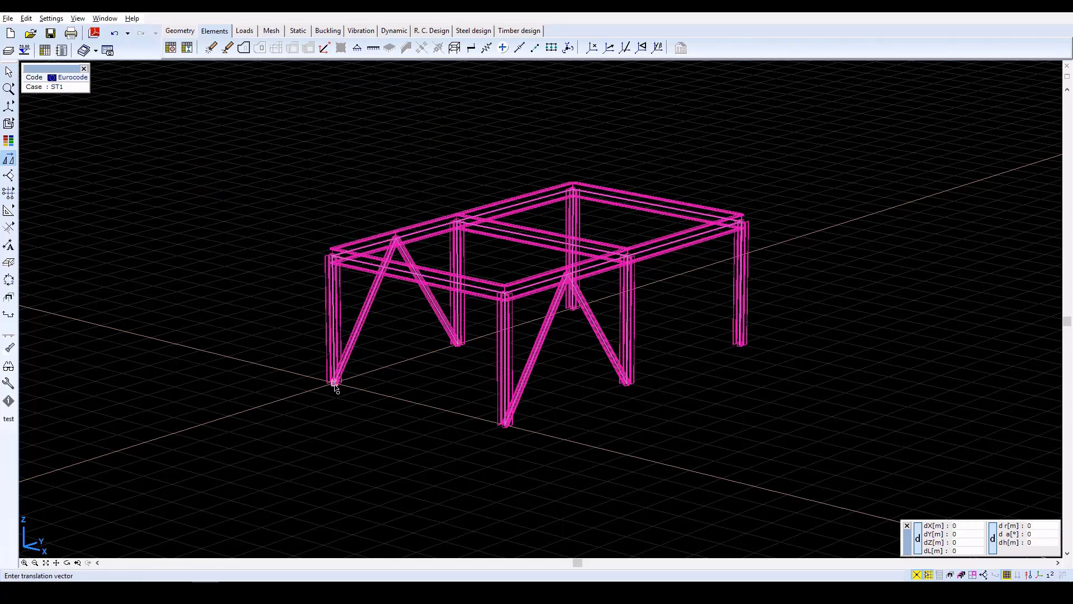
{"action": "left_click", "coordinate": [333, 259]}
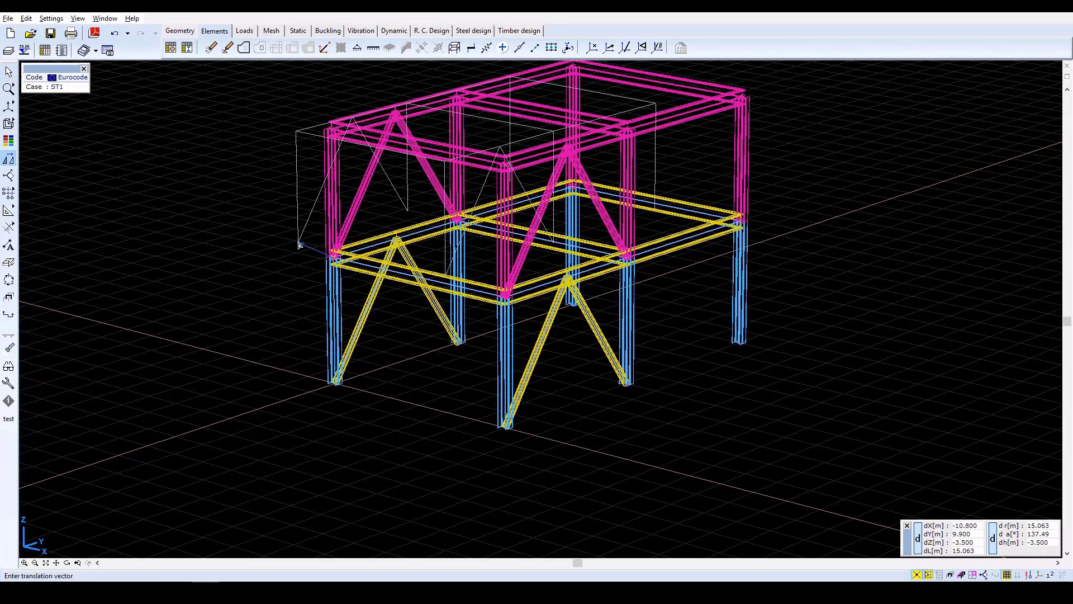
{"action": "key", "text": "Escape"}
{"action": "key", "text": "Escape"}
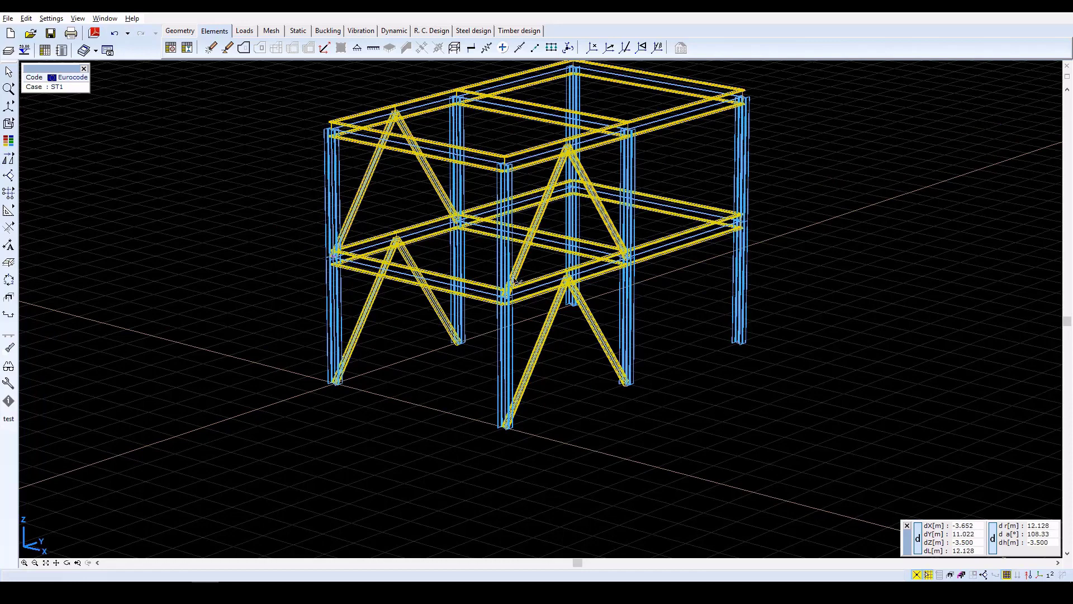
{"action": "left_click", "coordinate": [46, 562]}
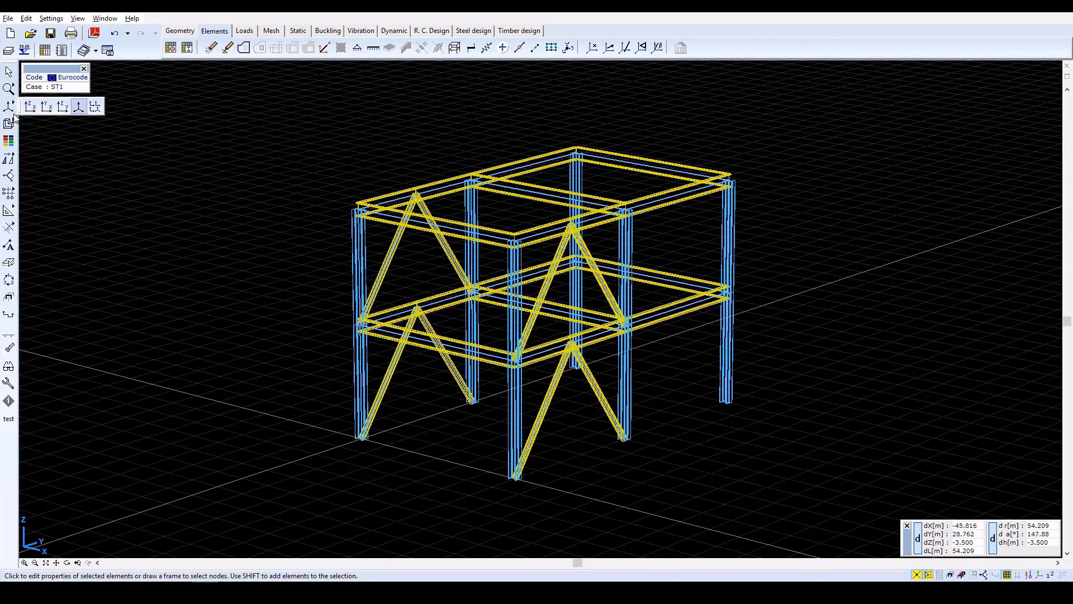
- Show the frame as a rendered solid model and review the label and symbol display options
{"action": "mouse_move", "coordinate": [9, 128]}
{"action": "left_click", "coordinate": [62, 124]}
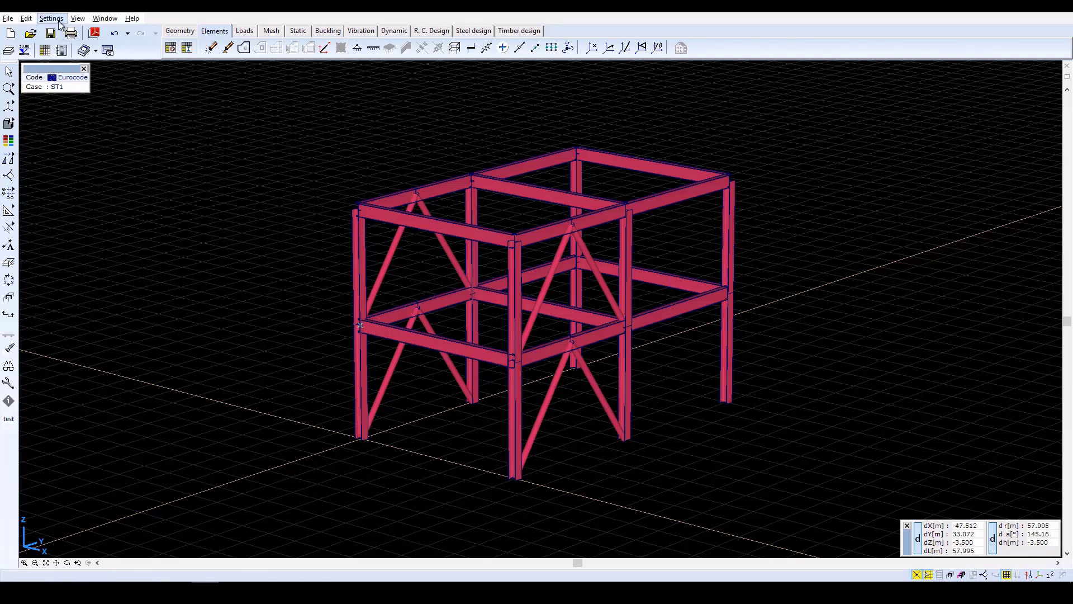
{"action": "left_click", "coordinate": [9, 366]}
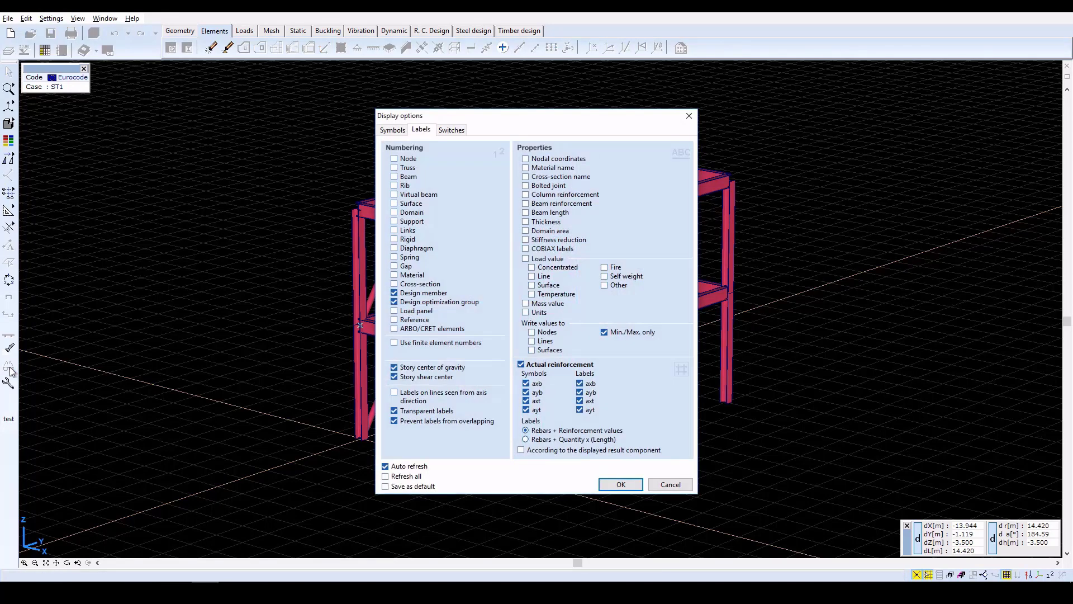
{"action": "left_click", "coordinate": [393, 130]}
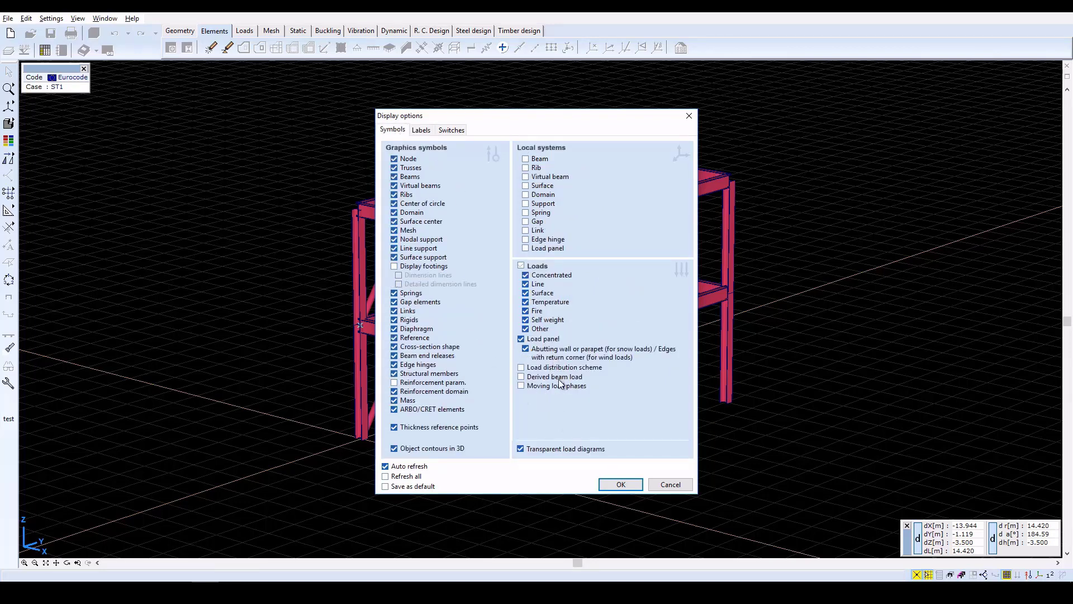
{"action": "left_click", "coordinate": [619, 485]}
- Return the model to wireframe and select the six column base nodes for nodal supports
{"action": "mouse_move", "coordinate": [8, 123]}
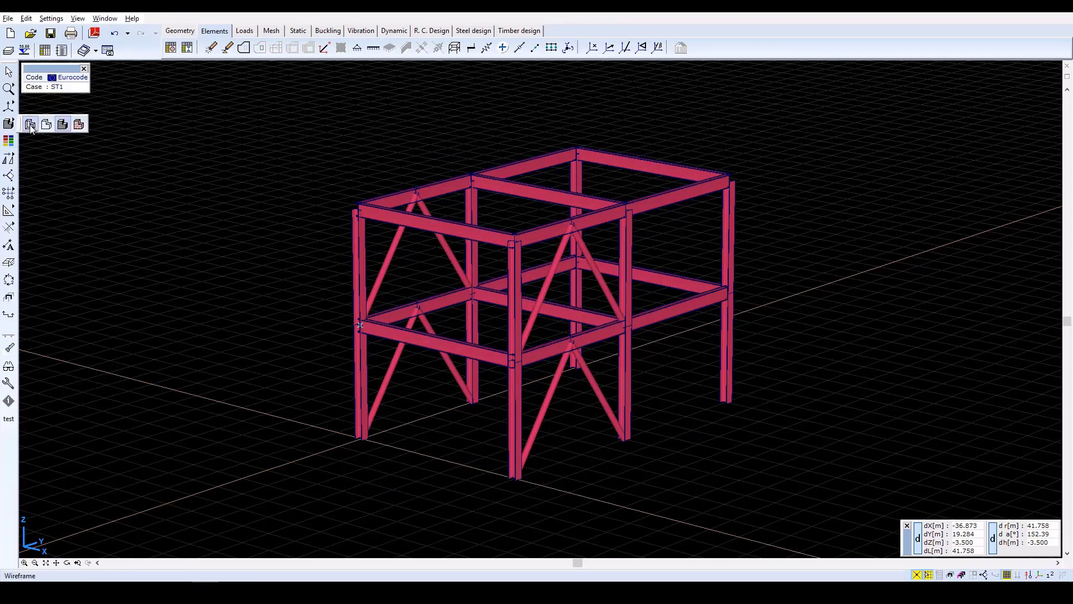
{"action": "left_click", "coordinate": [30, 124]}
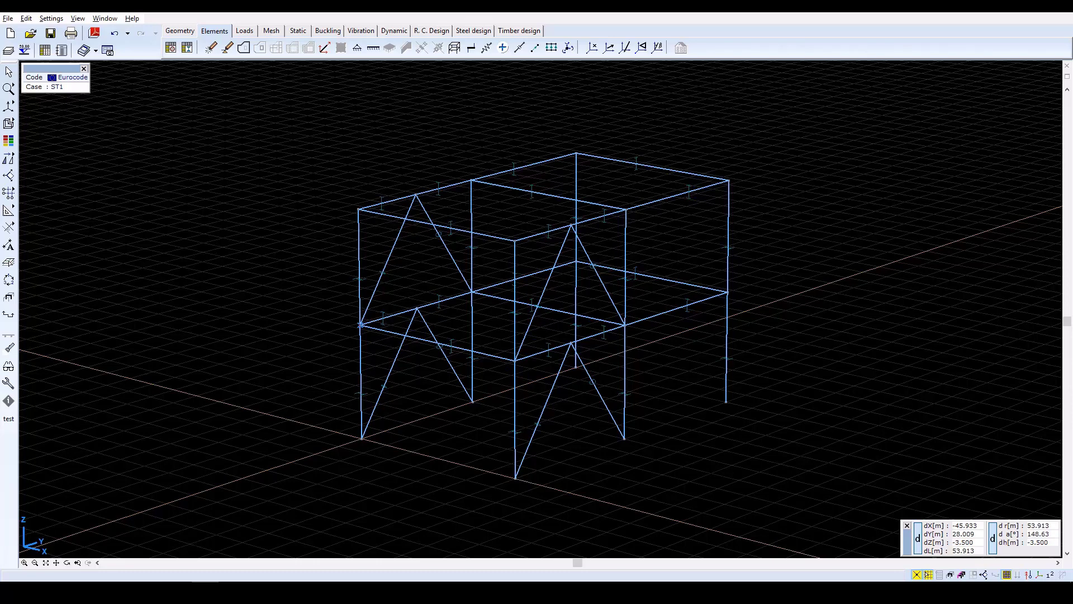
{"action": "left_click", "coordinate": [356, 50]}
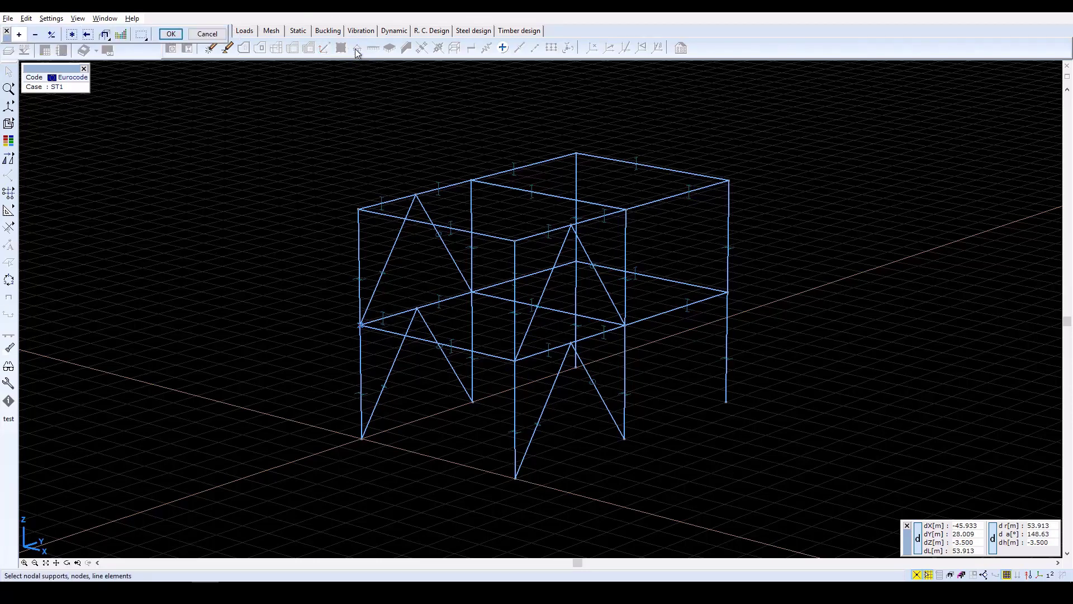
{"action": "left_click", "coordinate": [361, 439]}
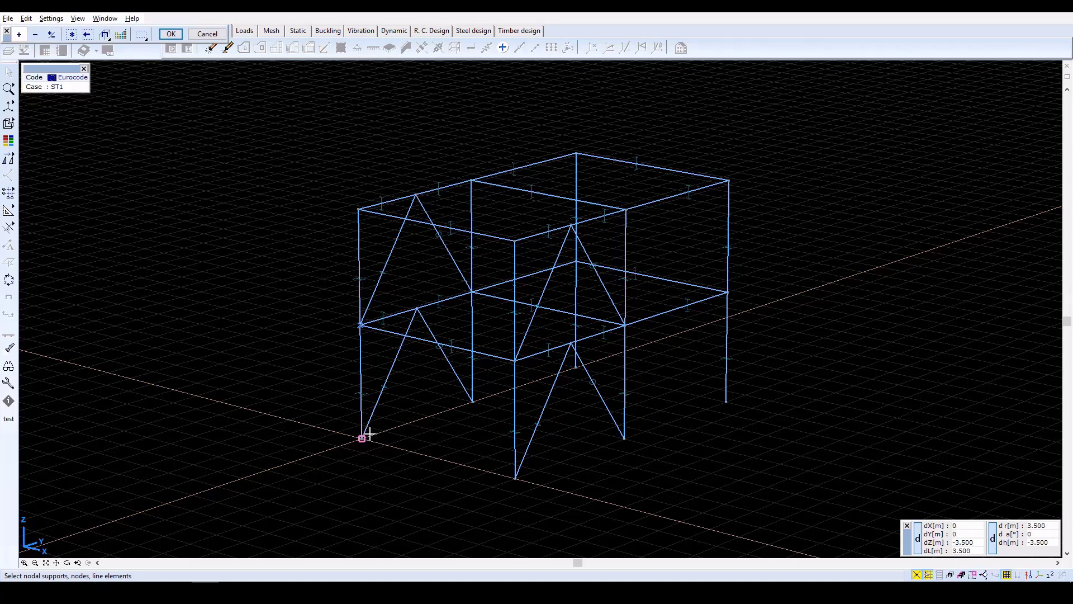
{"action": "left_click", "coordinate": [473, 402]}
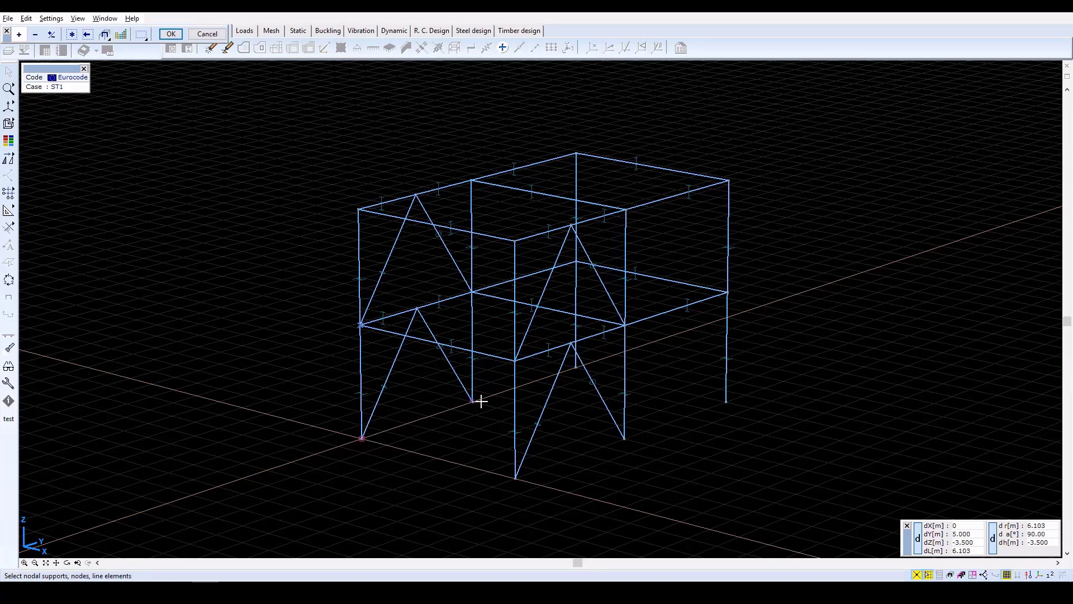
{"action": "left_click", "coordinate": [576, 369]}
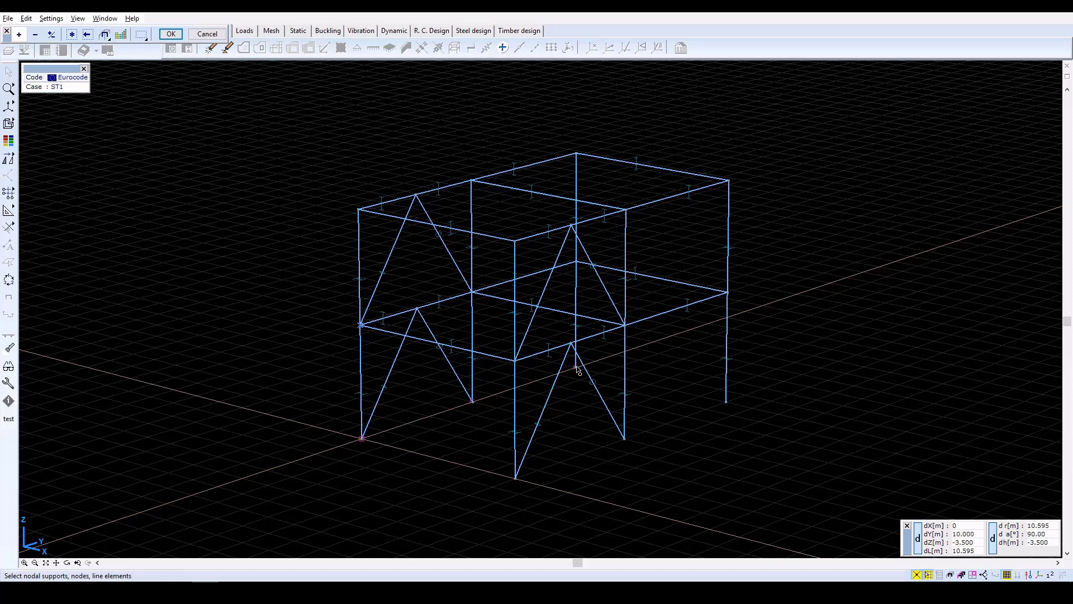
{"action": "left_click", "coordinate": [515, 480]}
{"action": "left_click", "coordinate": [625, 439]}
{"action": "left_click", "coordinate": [726, 401]}
{"action": "left_click", "coordinate": [176, 33]}
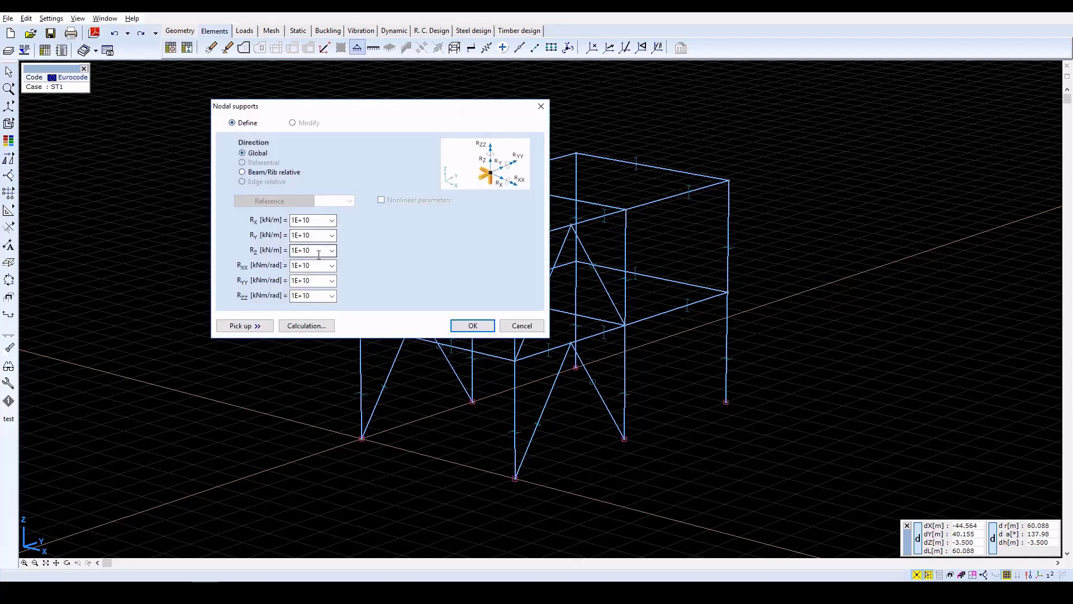
- Define global nodal supports at the column bases with rotational stiffnesses RXX, RYY and RZZ set to 0
{"action": "double_click", "coordinate": [305, 266]}
{"action": "type", "text": "0"}
{"action": "key", "text": "Tab"}
{"action": "type", "text": "0"}
{"action": "key", "text": "Tab"}
{"action": "type", "text": "0"}
{"action": "key", "text": "Tab"}
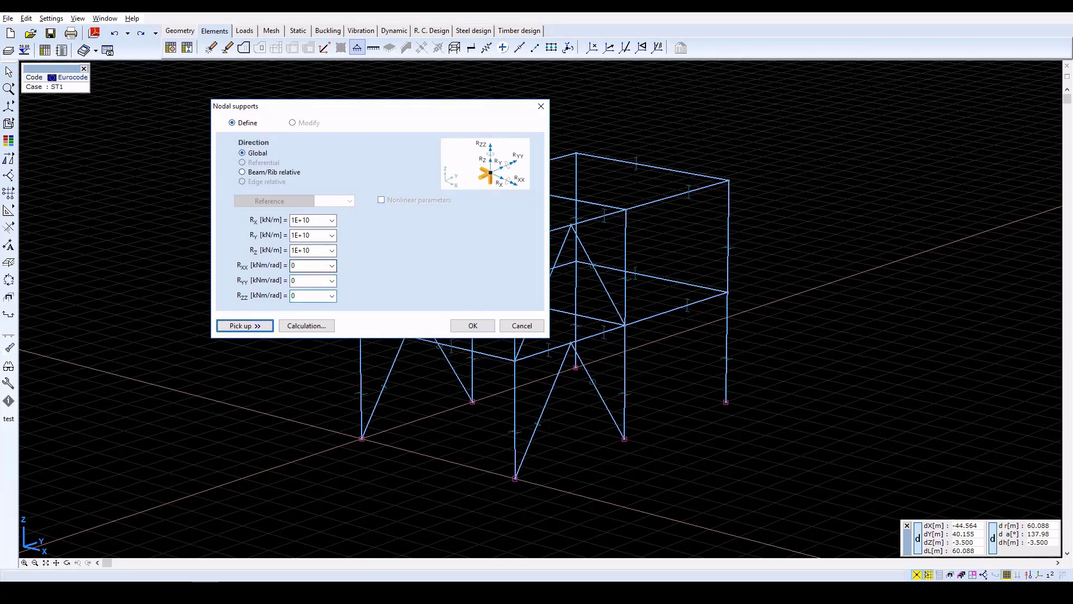
{"action": "left_click", "coordinate": [473, 325]}
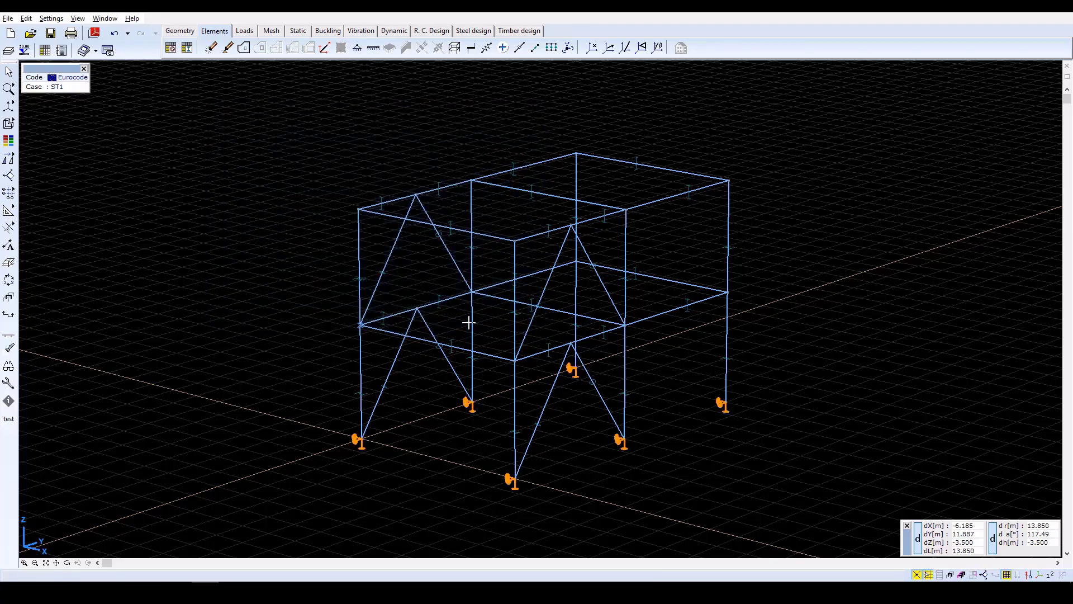
- Rename the load case ST1 as LIVE LOAD 1
{"action": "left_click", "coordinate": [248, 33]}
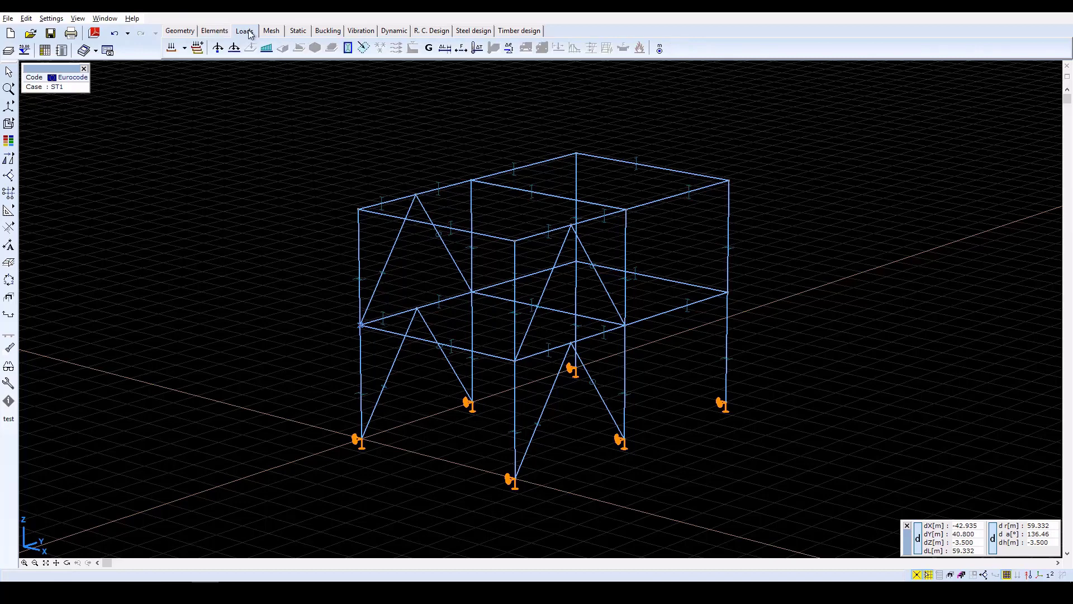
{"action": "left_click", "coordinate": [172, 49]}
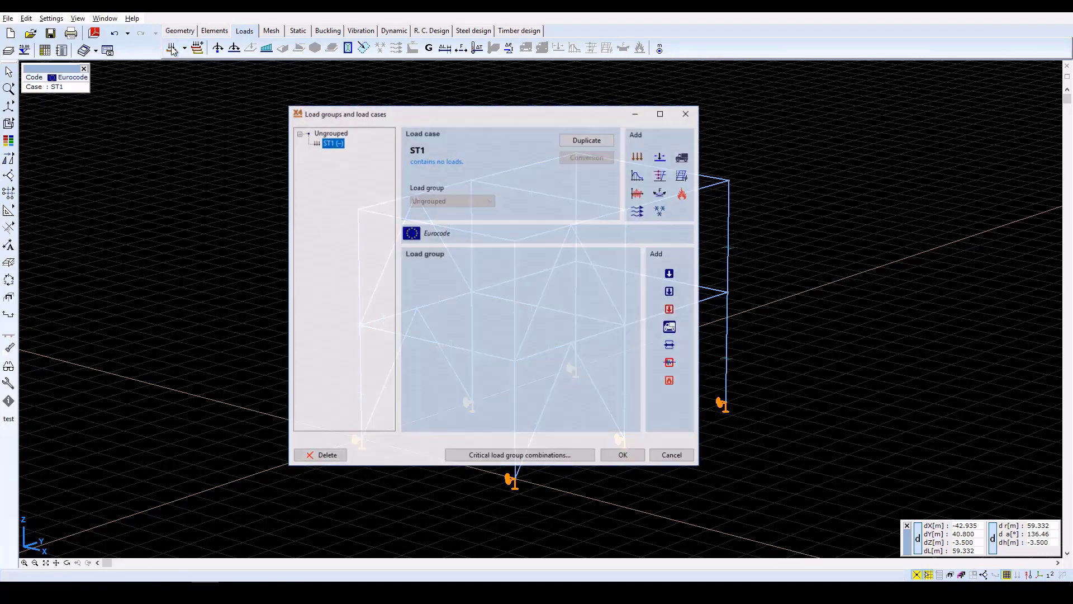
{"action": "left_click", "coordinate": [333, 144]}
{"action": "type", "text": "LI"}
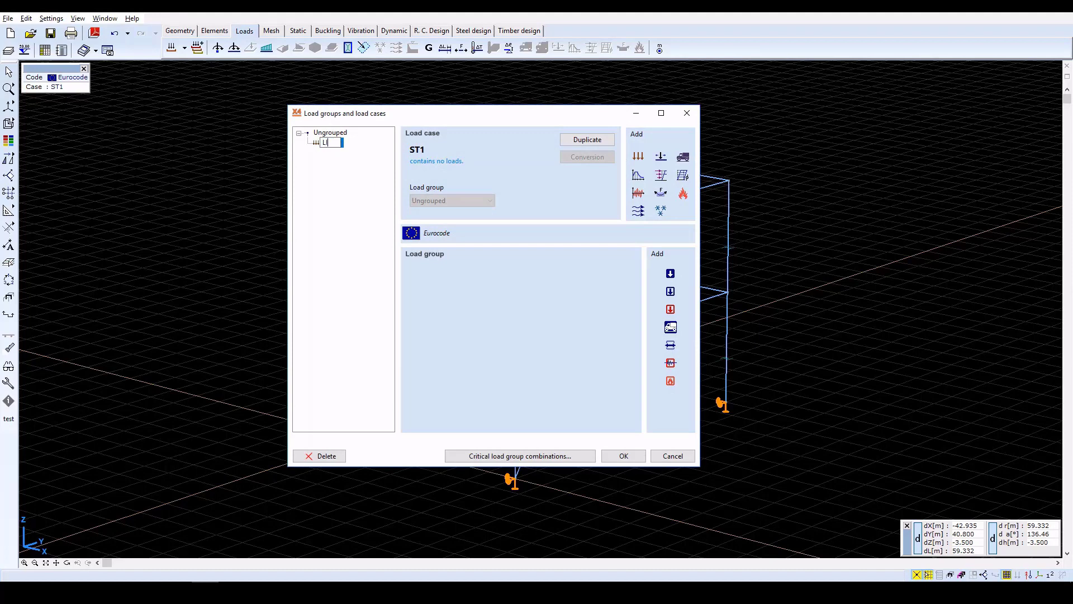
{"action": "type", "text": "VE LOAD 1"}
{"action": "key", "text": "Return"}
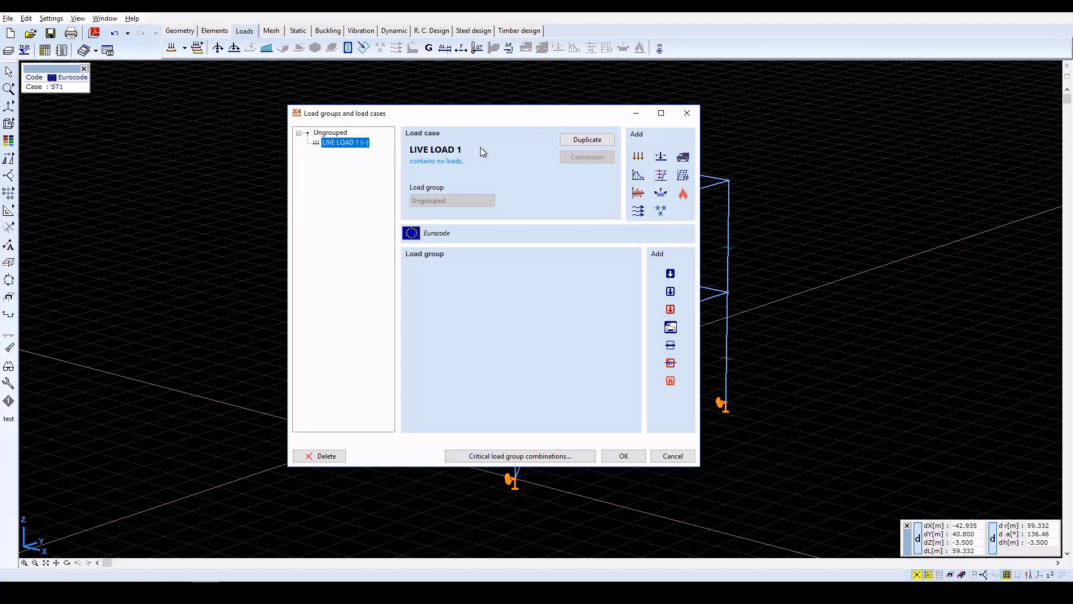
{"action": "left_click", "coordinate": [634, 456]}
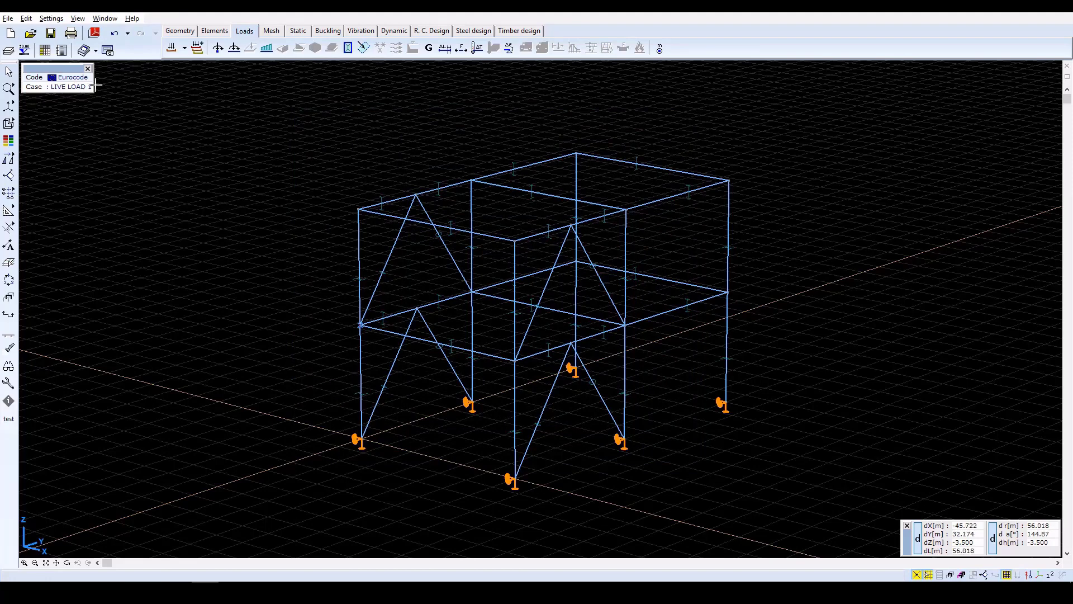
- Apply a uniform distributed load of -50 kN/m in global Z along all first-floor beams
{"action": "left_click", "coordinate": [266, 49]}
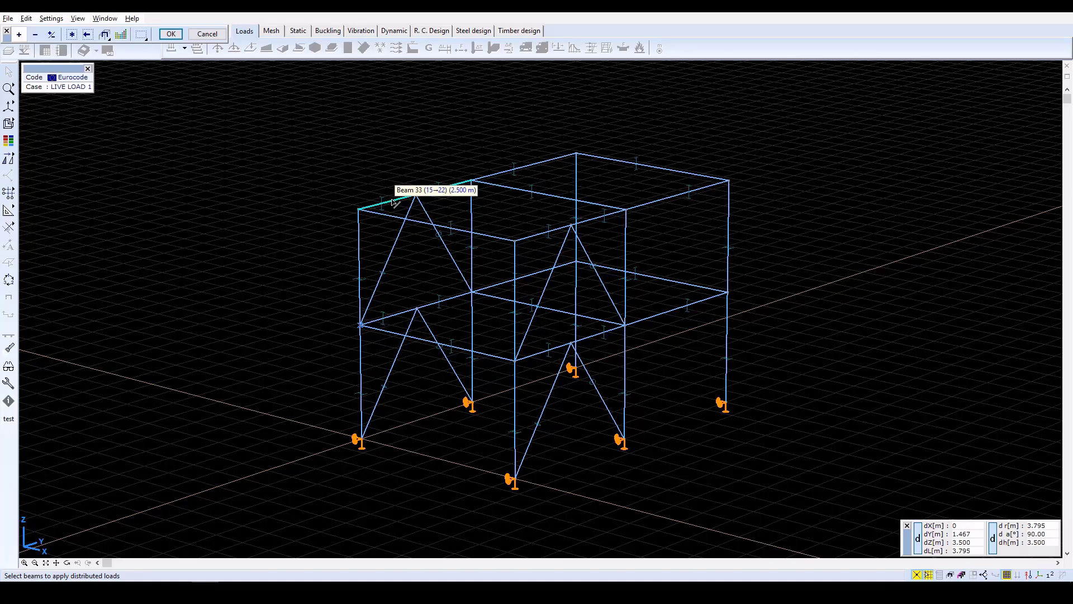
{"action": "left_click", "coordinate": [397, 319]}
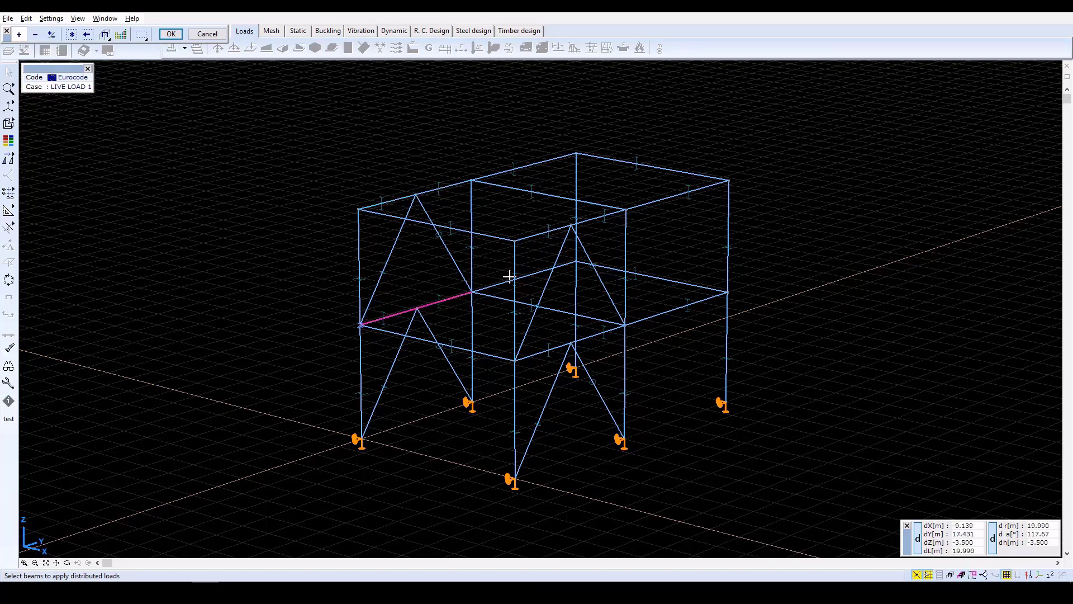
{"action": "left_click", "coordinate": [8, 106]}
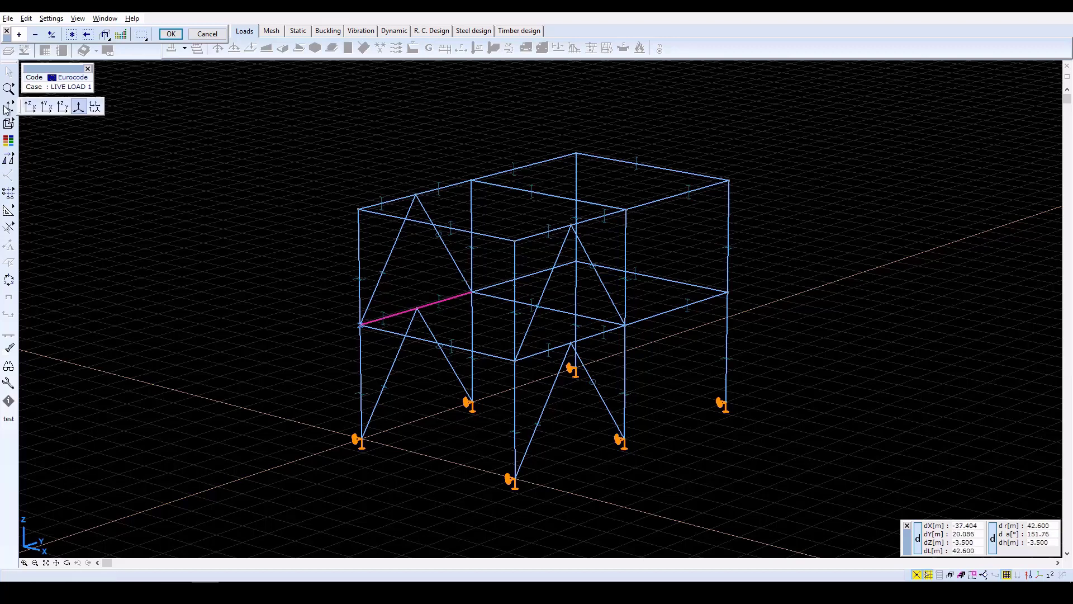
{"action": "left_click", "coordinate": [63, 106]}
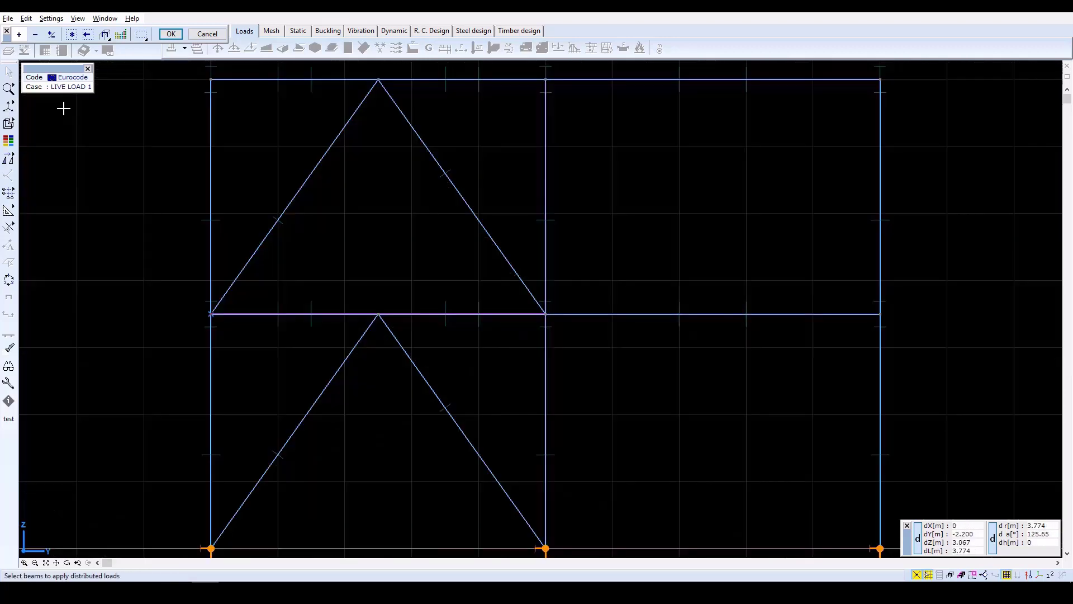
{"action": "left_click_drag", "start_coordinate": [568, 322], "coordinate": [901, 318]}
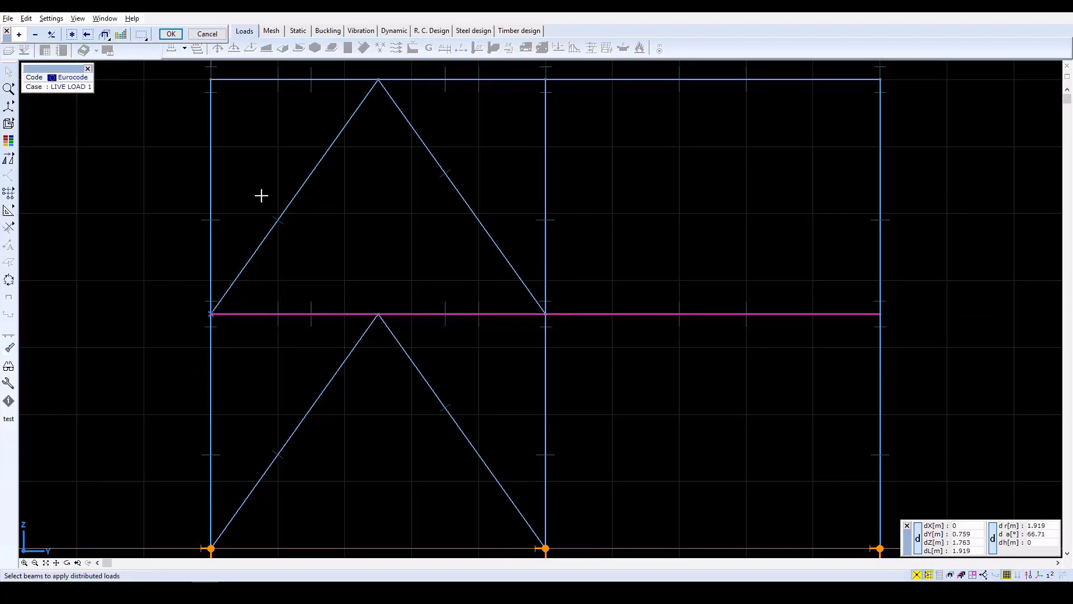
{"action": "left_click", "coordinate": [77, 563]}
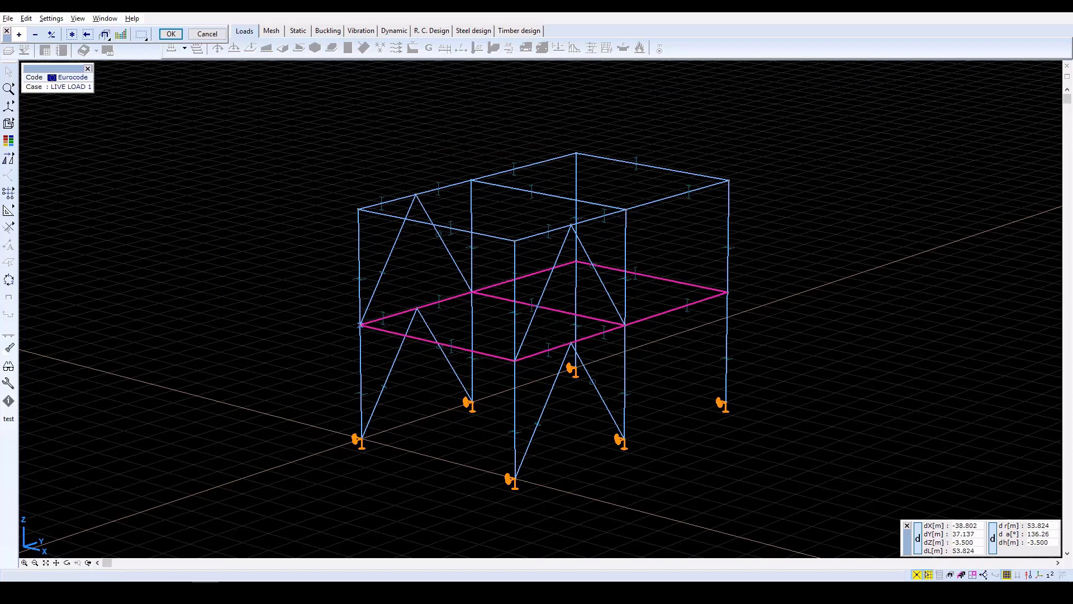
{"action": "left_click", "coordinate": [171, 33]}
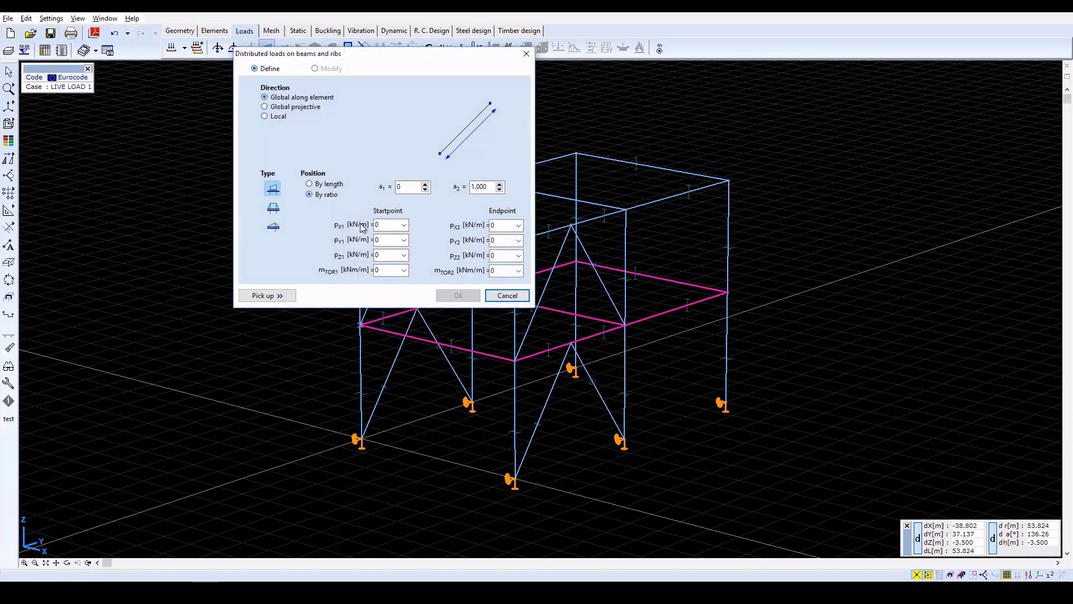
{"action": "left_click", "coordinate": [382, 240]}
{"action": "left_click", "coordinate": [385, 254]}
{"action": "type", "text": "-50"}
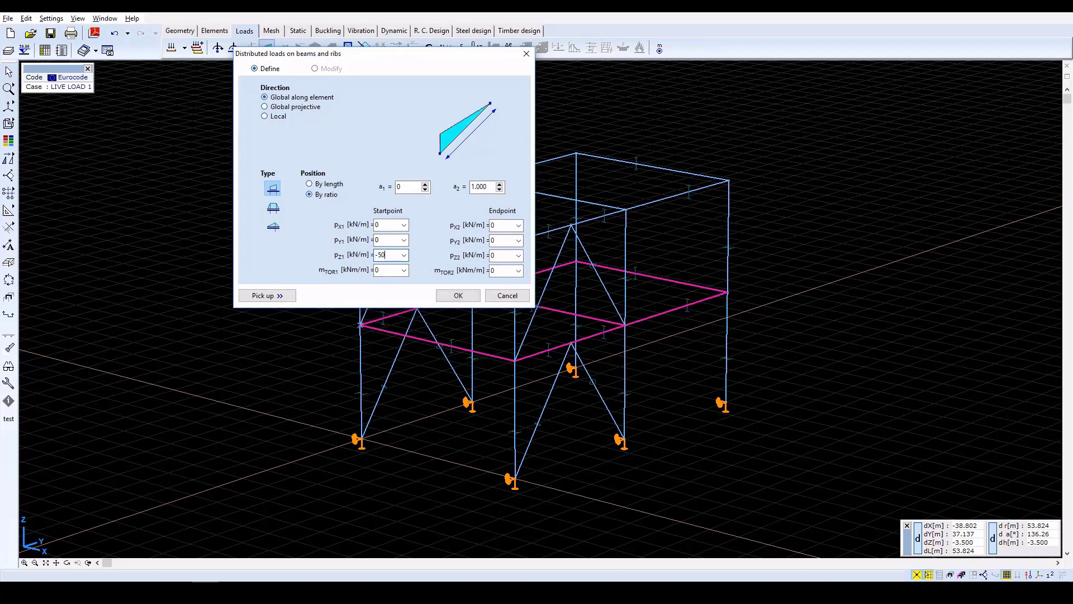
{"action": "key", "text": "Tab"}
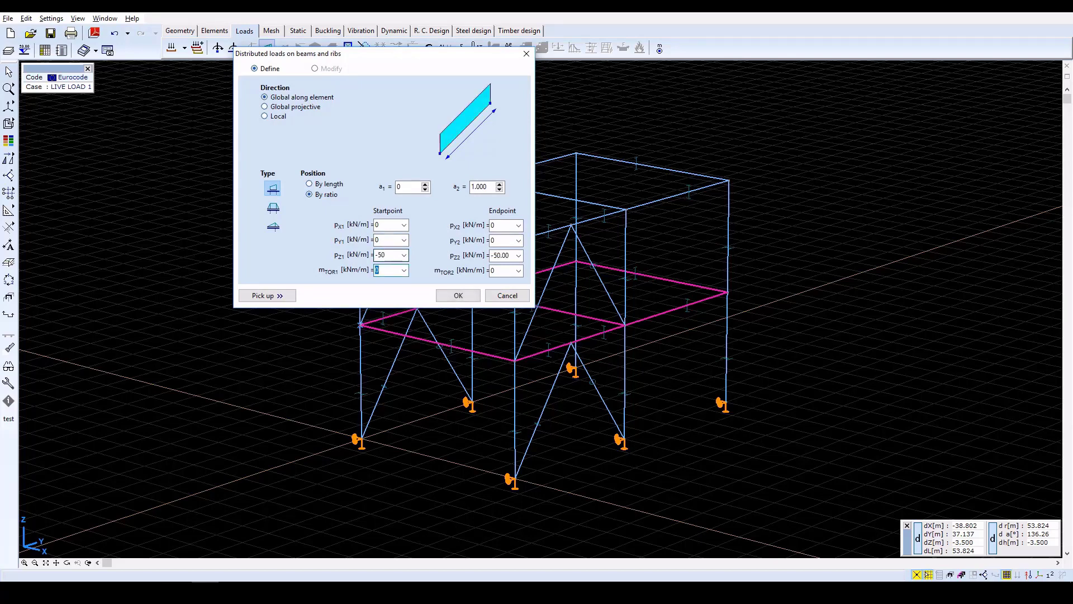
{"action": "left_click", "coordinate": [457, 295]}
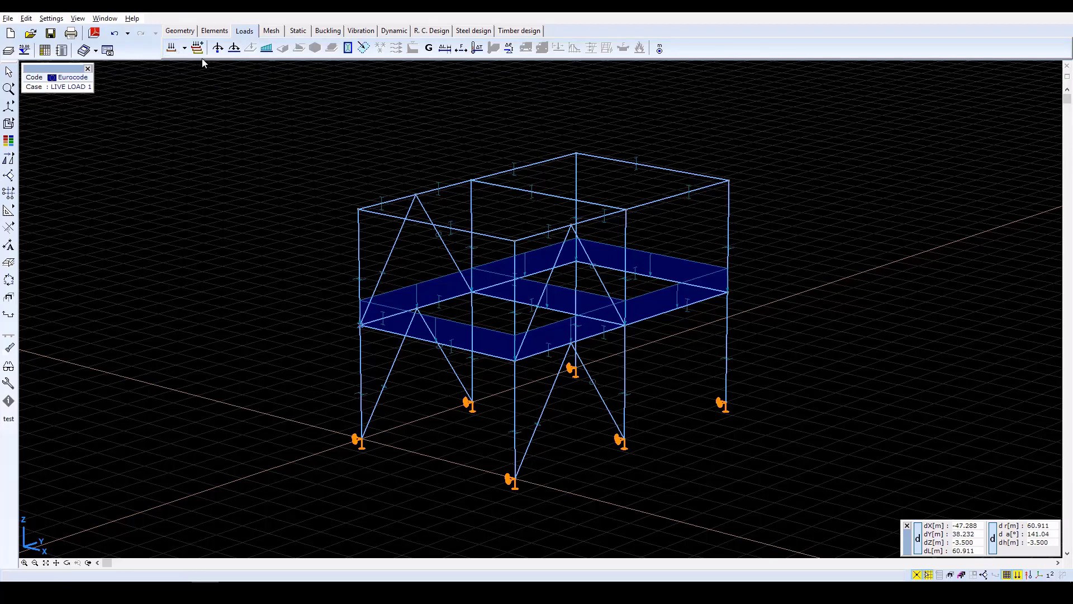
- Apply a uniform distributed load of -25 kN/m in global Z along all roof beams
{"action": "left_click", "coordinate": [269, 50]}
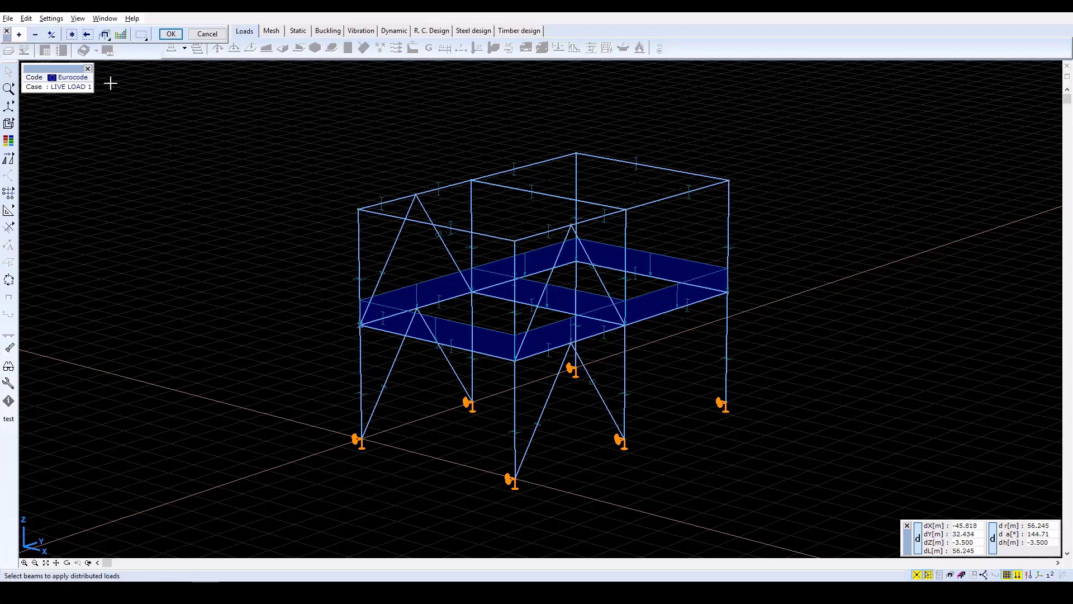
{"action": "left_click", "coordinate": [90, 563]}
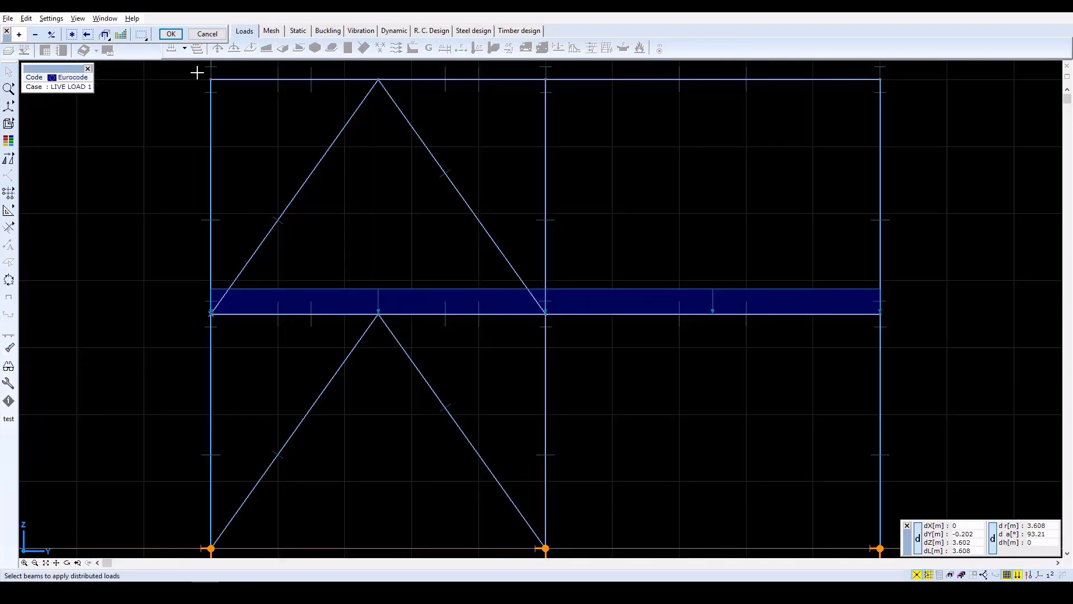
{"action": "left_click_drag", "start_coordinate": [196, 73], "coordinate": [892, 89]}
{"action": "left_click", "coordinate": [77, 563]}
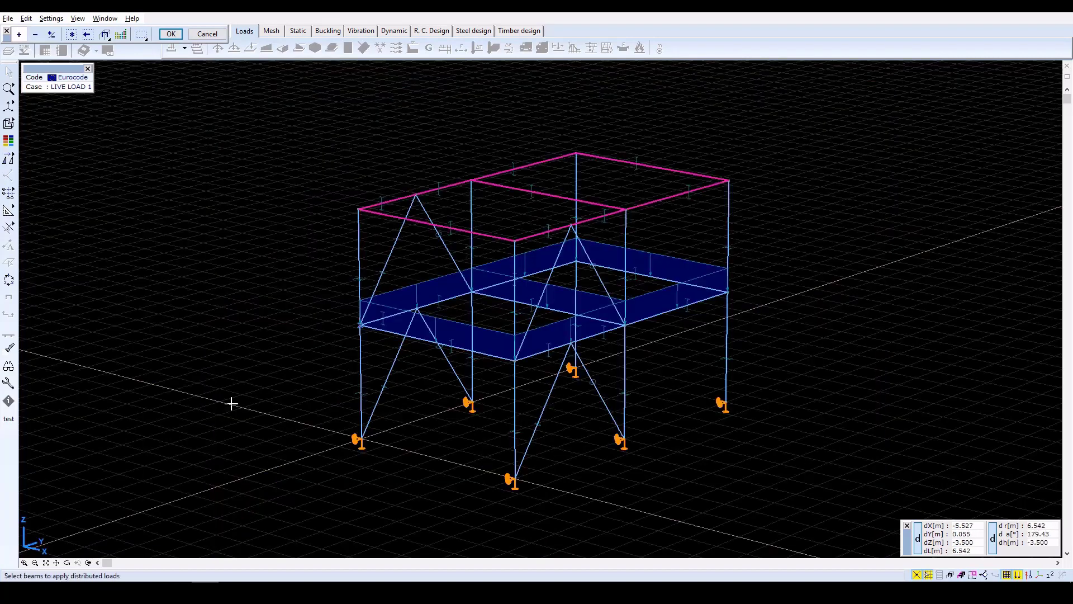
{"action": "left_click", "coordinate": [170, 34]}
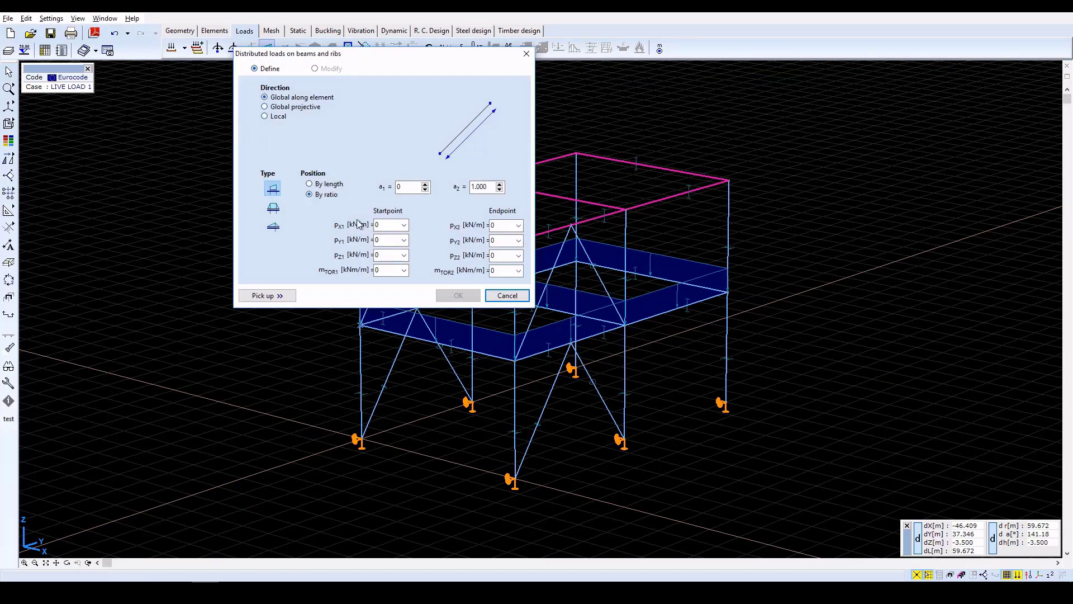
{"action": "left_click", "coordinate": [388, 254]}
{"action": "type", "text": "-25"}
{"action": "key", "text": "Tab"}
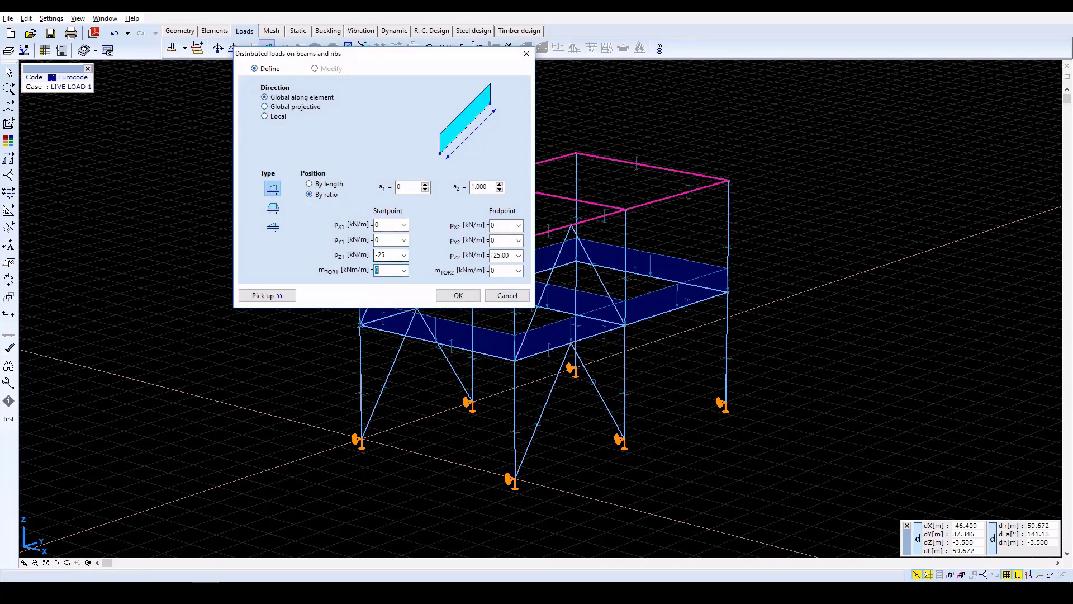
{"action": "left_click", "coordinate": [459, 296]}
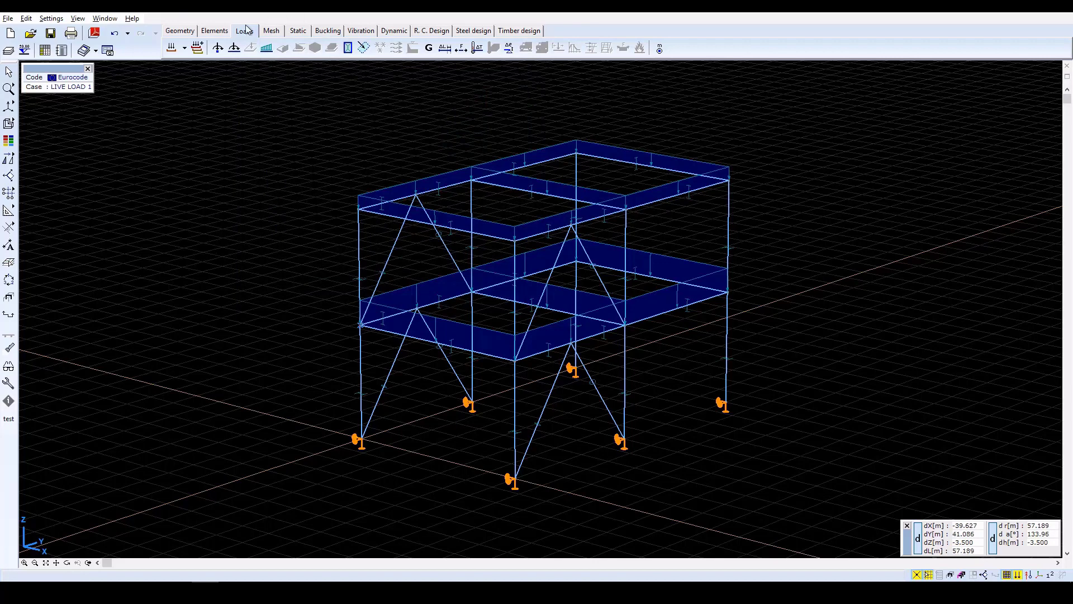
- Add a static load case named WIND and make it the active case
{"action": "left_click", "coordinate": [173, 49]}
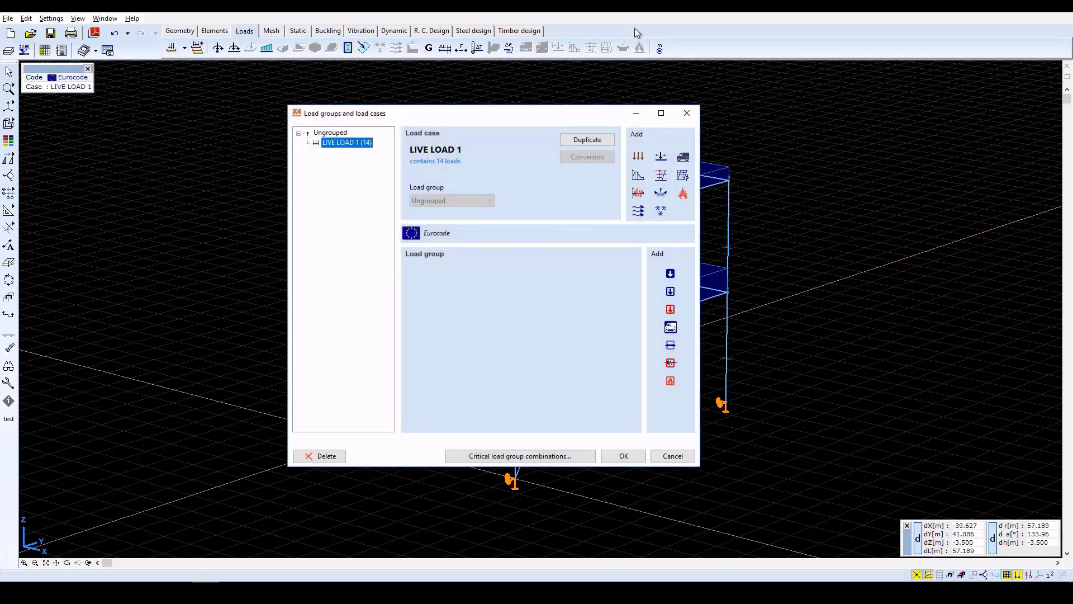
{"action": "left_click", "coordinate": [638, 156]}
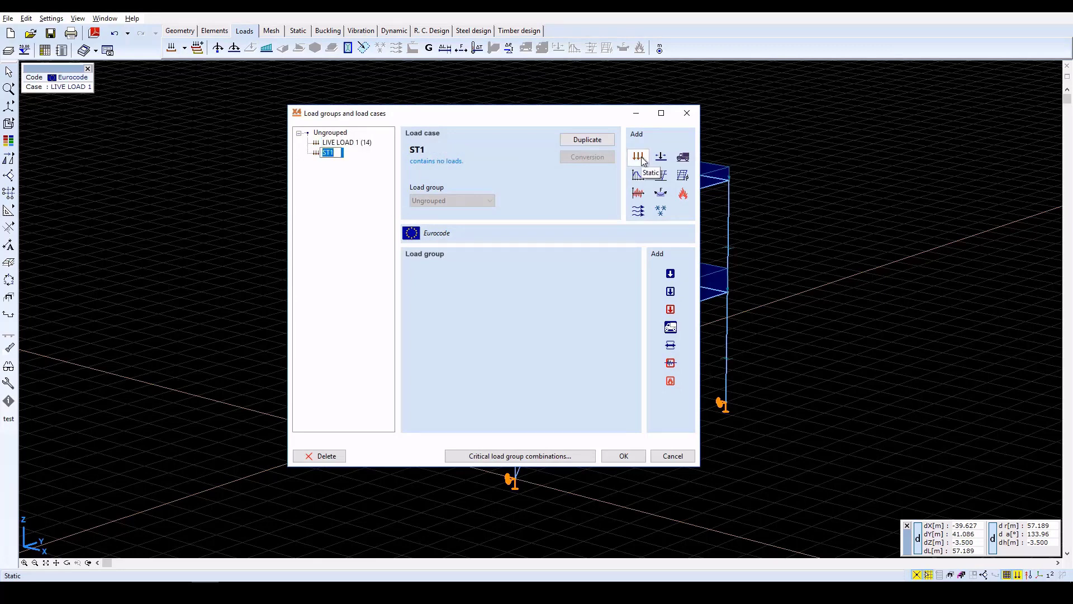
{"action": "type", "text": "WIND"}
{"action": "left_click", "coordinate": [622, 456]}
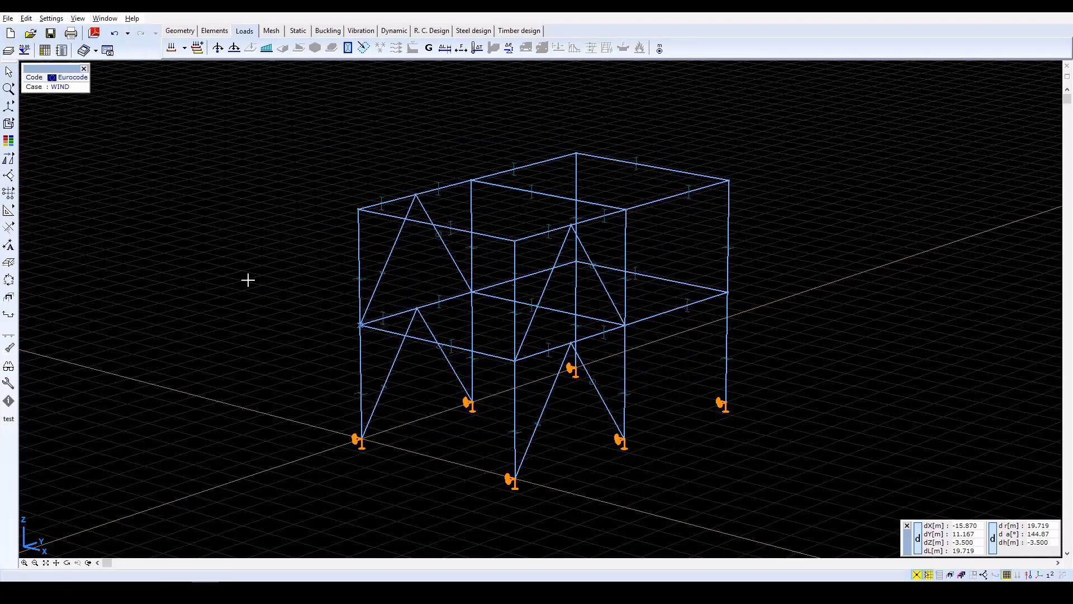
- Apply a uniform distributed load of 6 kN/m in global X along both storeys of the two outer columns on the windward face
{"action": "left_click", "coordinate": [268, 50]}
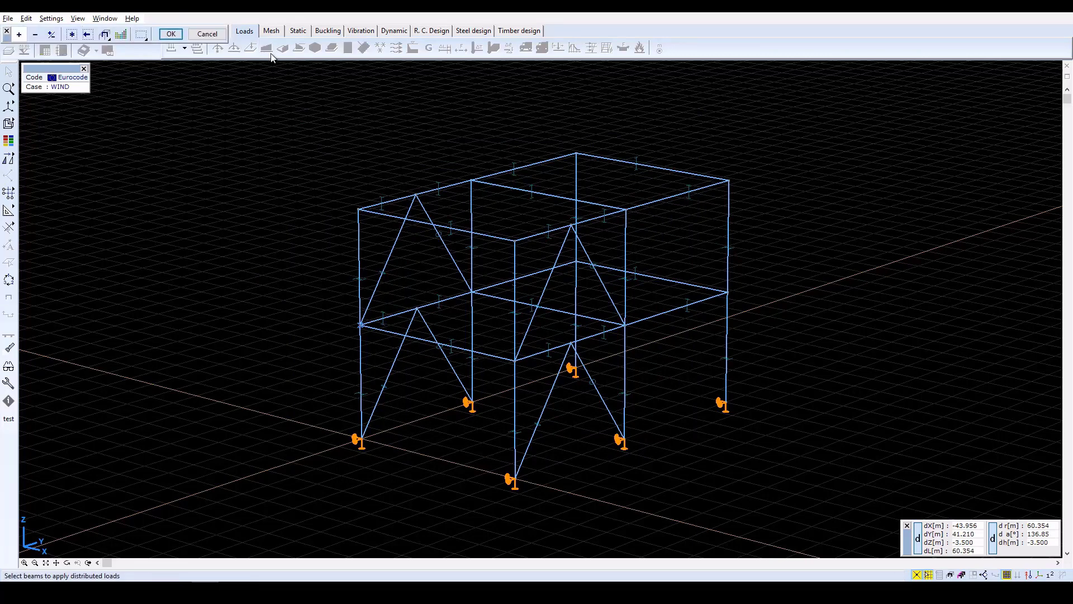
{"action": "left_click", "coordinate": [361, 251]}
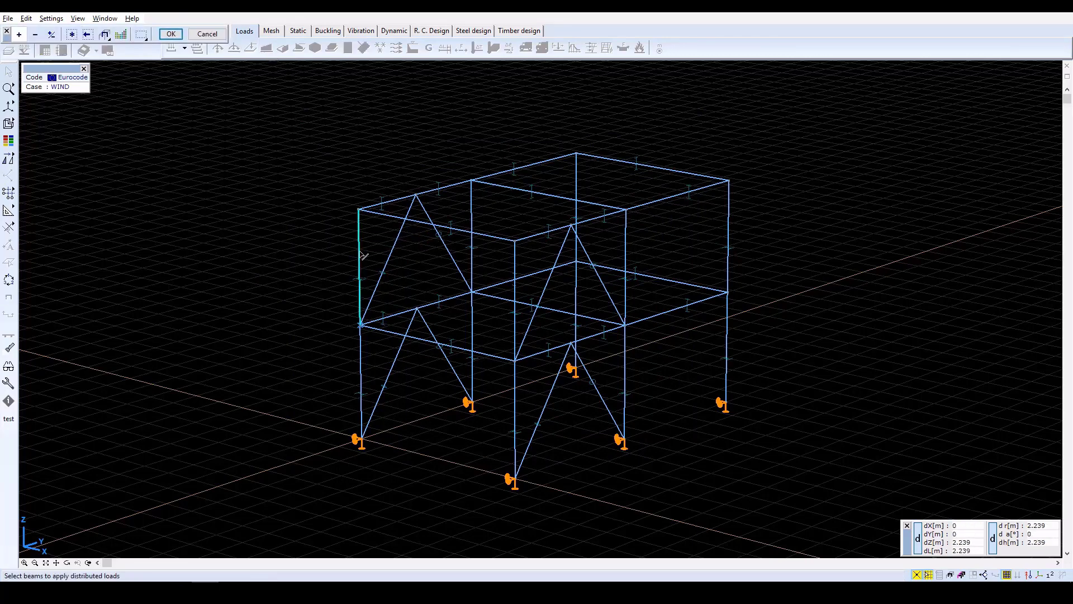
{"action": "left_click", "coordinate": [360, 249]}
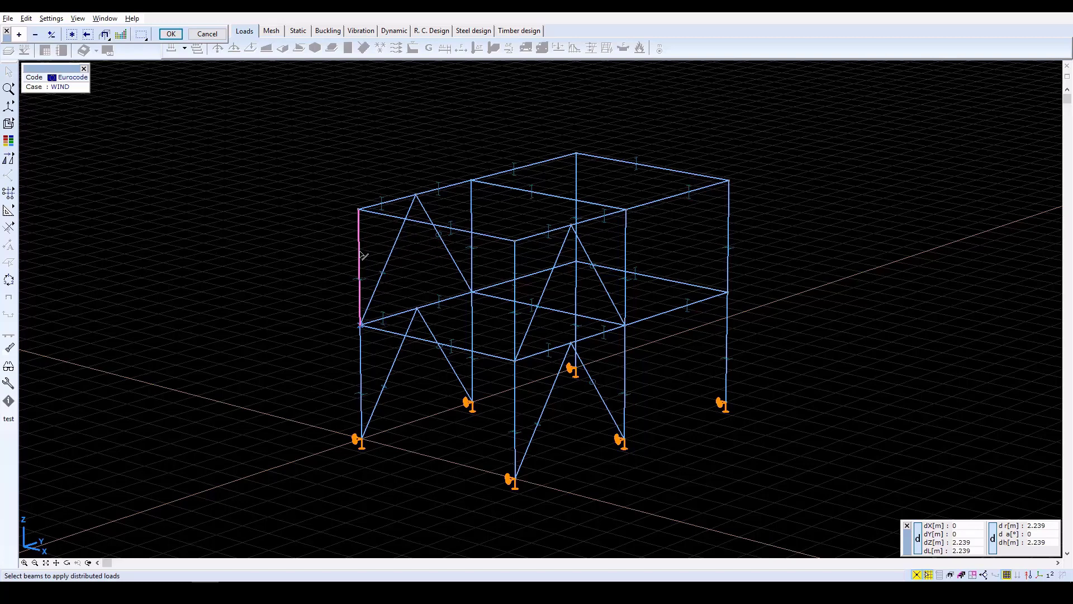
{"action": "left_click", "coordinate": [360, 375]}
{"action": "left_click", "coordinate": [577, 174]}
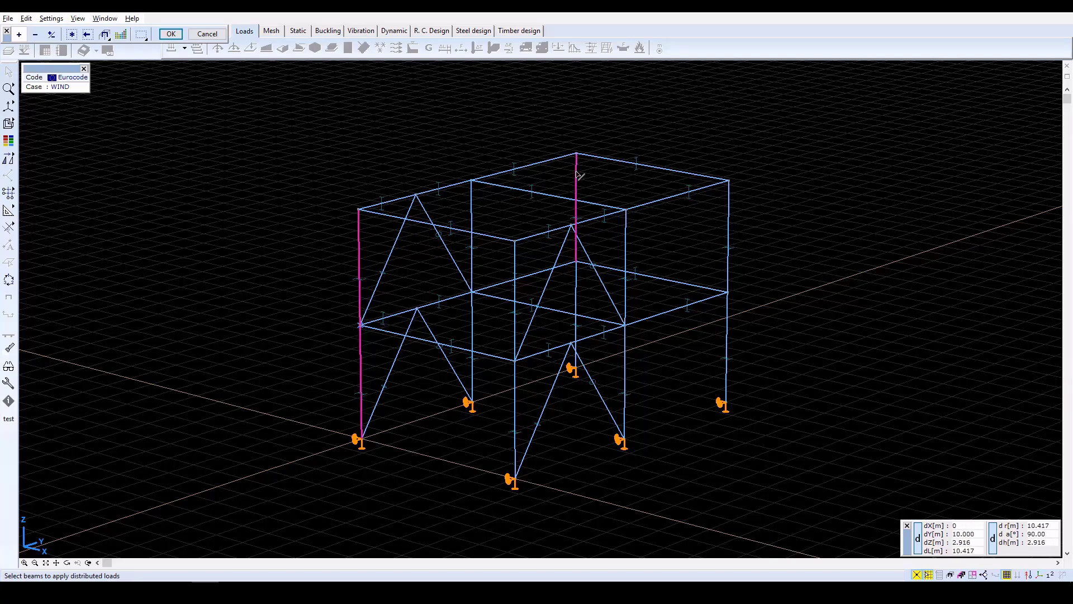
{"action": "left_click", "coordinate": [578, 282]}
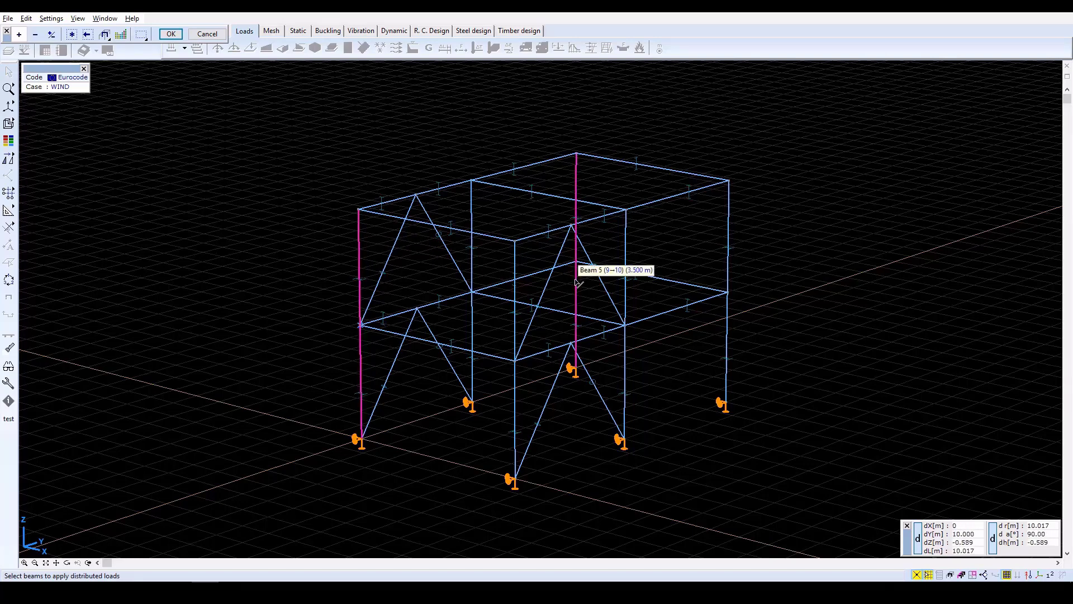
{"action": "left_click", "coordinate": [170, 34]}
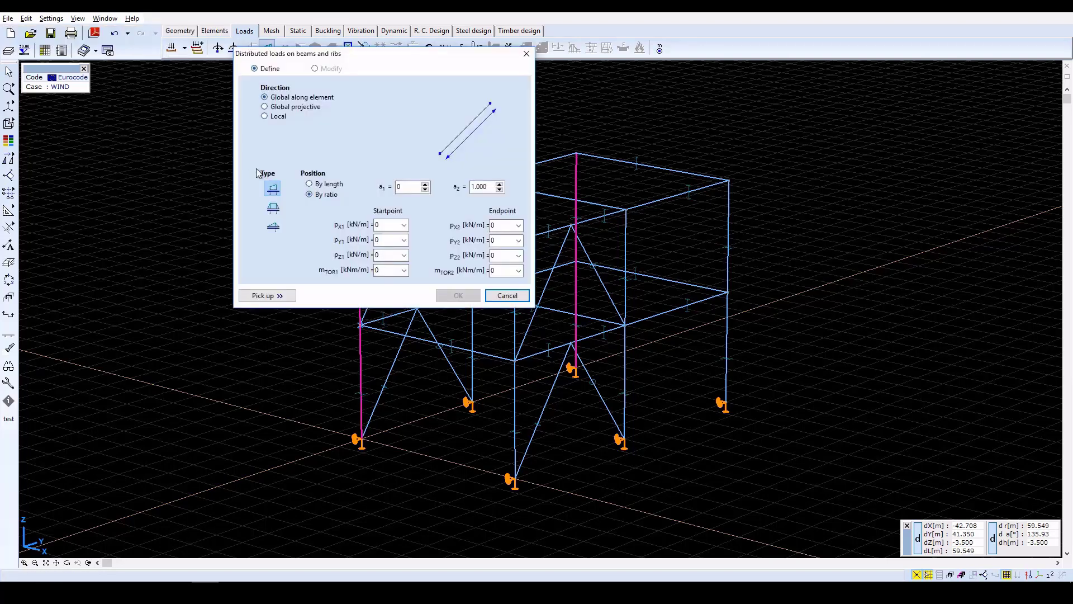
{"action": "double_click", "coordinate": [390, 226]}
{"action": "type", "text": "6"}
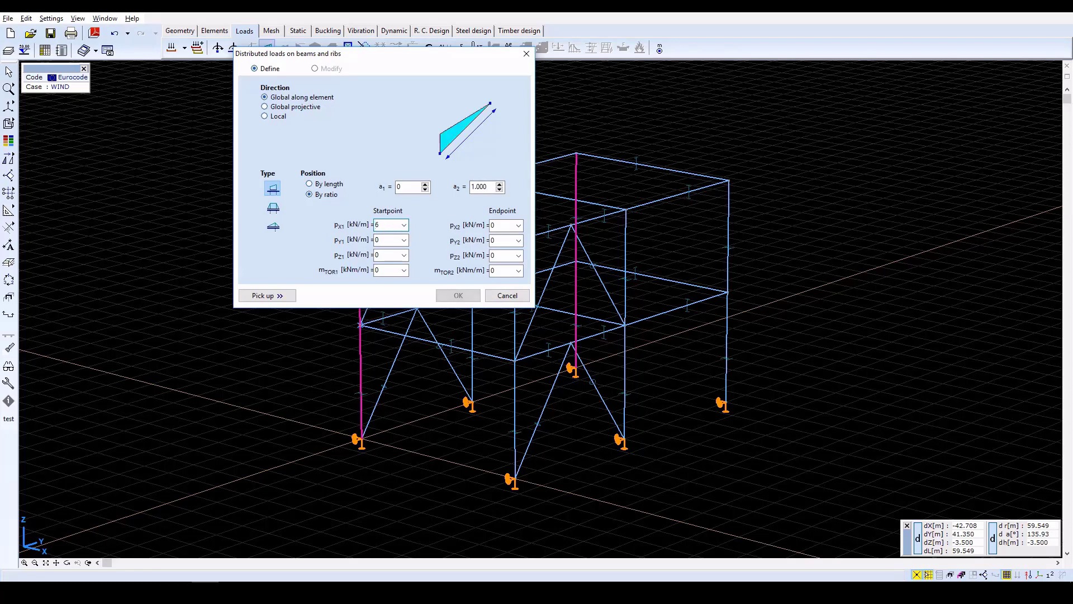
{"action": "key", "text": "Tab"}
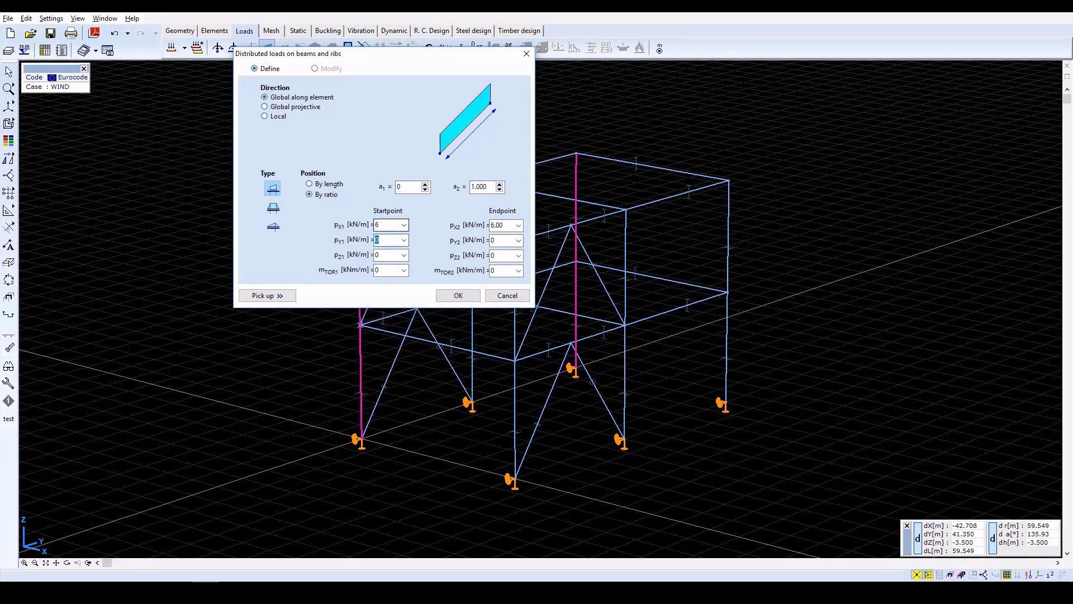
{"action": "left_click", "coordinate": [447, 296]}
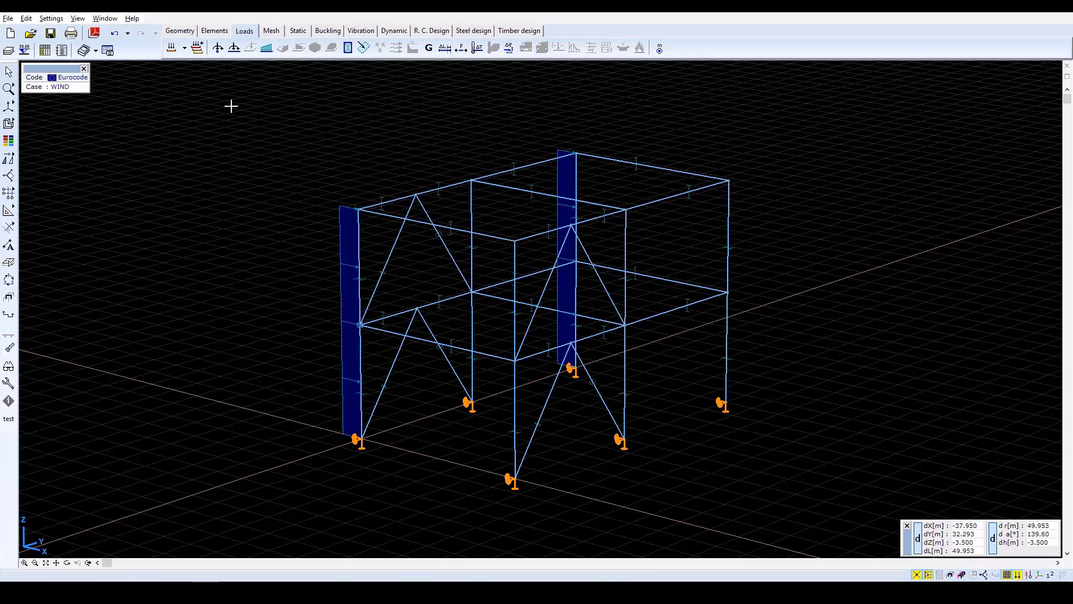
- Apply a uniform distributed load of 12 kN/m in global X along both storeys of the windward face's middle column
{"action": "left_click", "coordinate": [266, 49]}
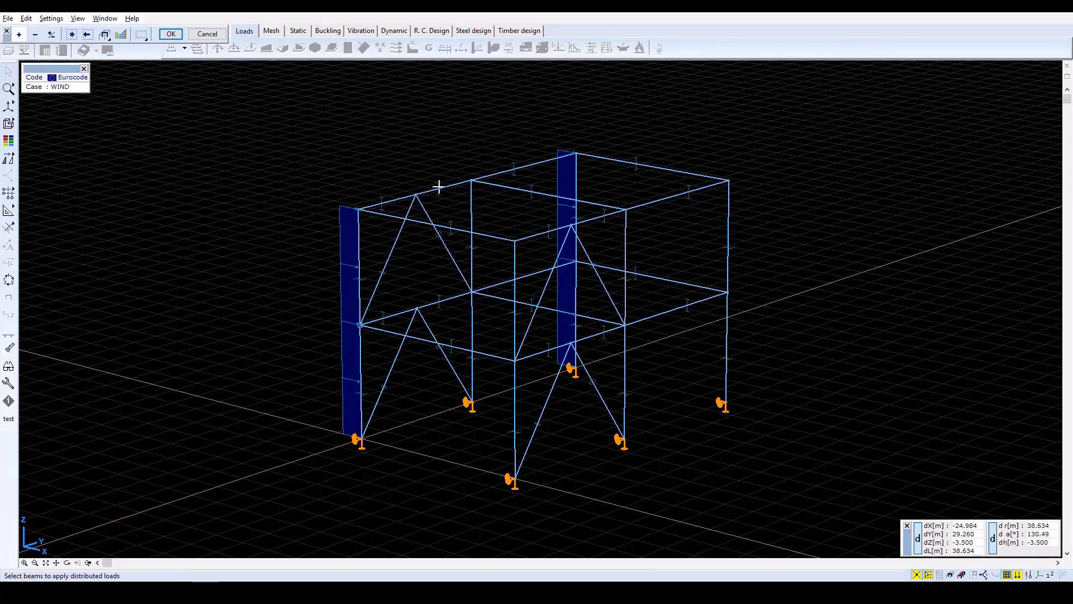
{"action": "left_click", "coordinate": [472, 208]}
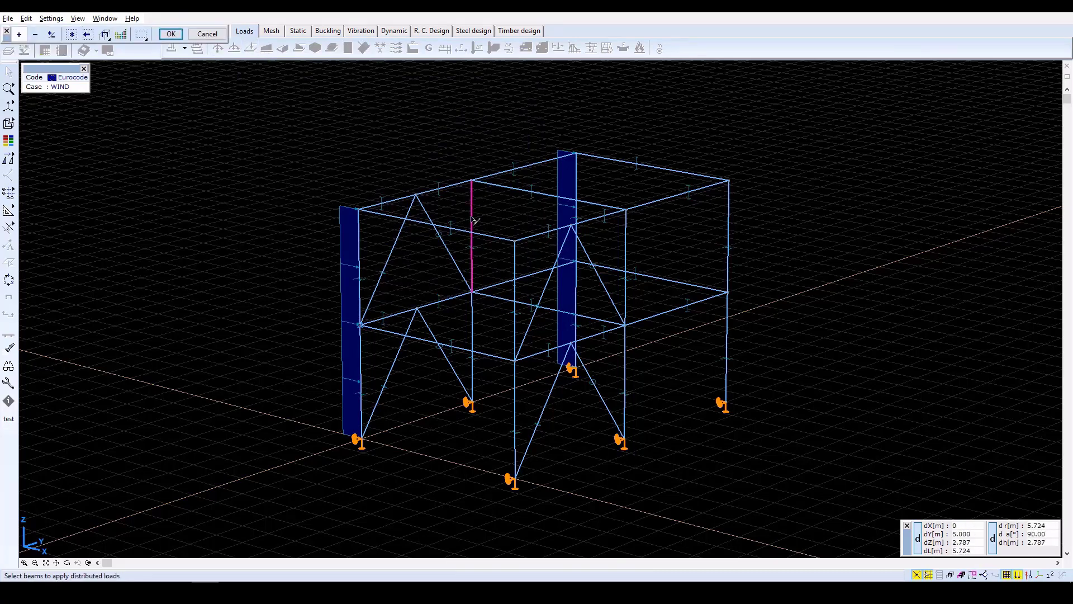
{"action": "left_click", "coordinate": [473, 313]}
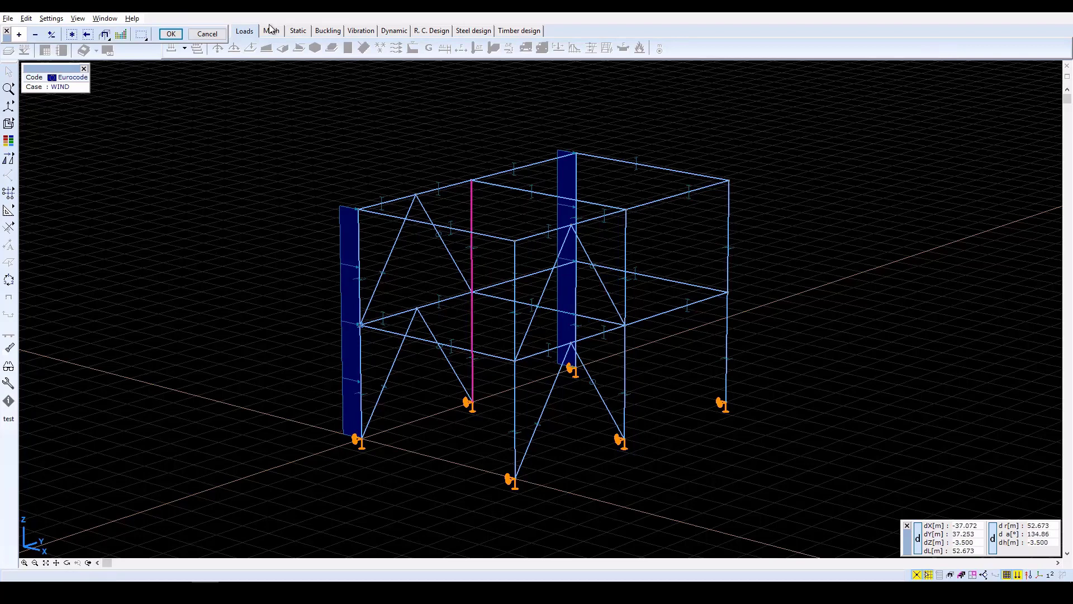
{"action": "left_click", "coordinate": [173, 38]}
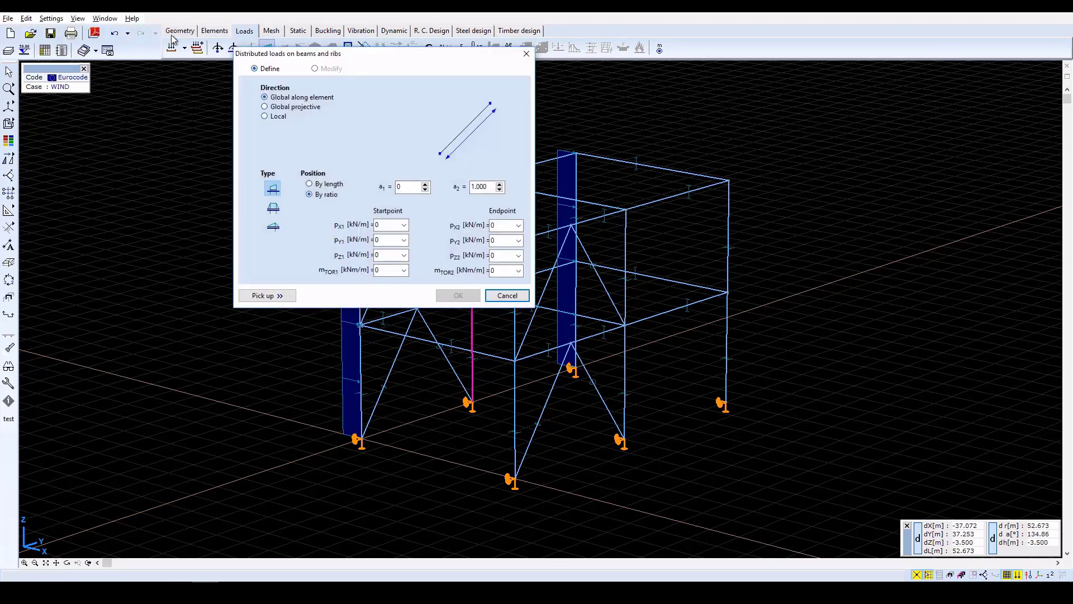
{"action": "double_click", "coordinate": [391, 225]}
{"action": "type", "text": "12"}
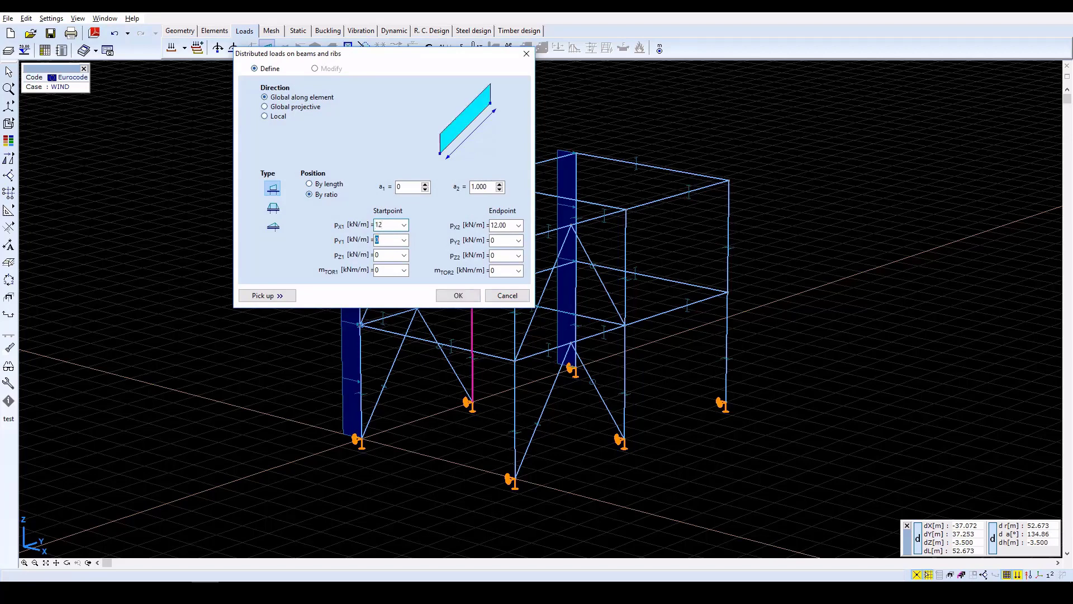
{"action": "key", "text": "Tab"}
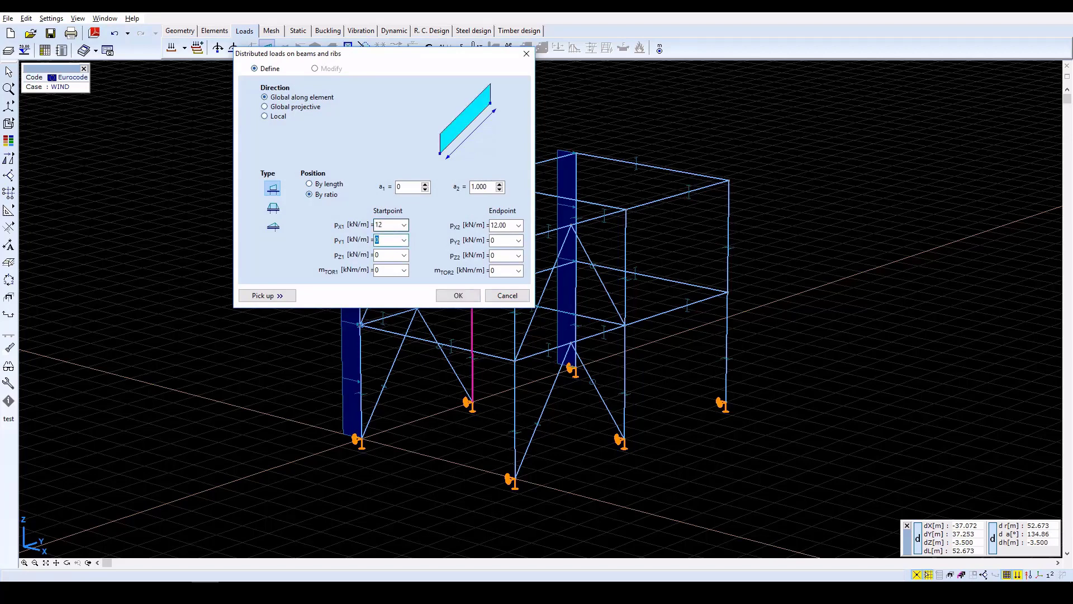
{"action": "left_click", "coordinate": [455, 295]}
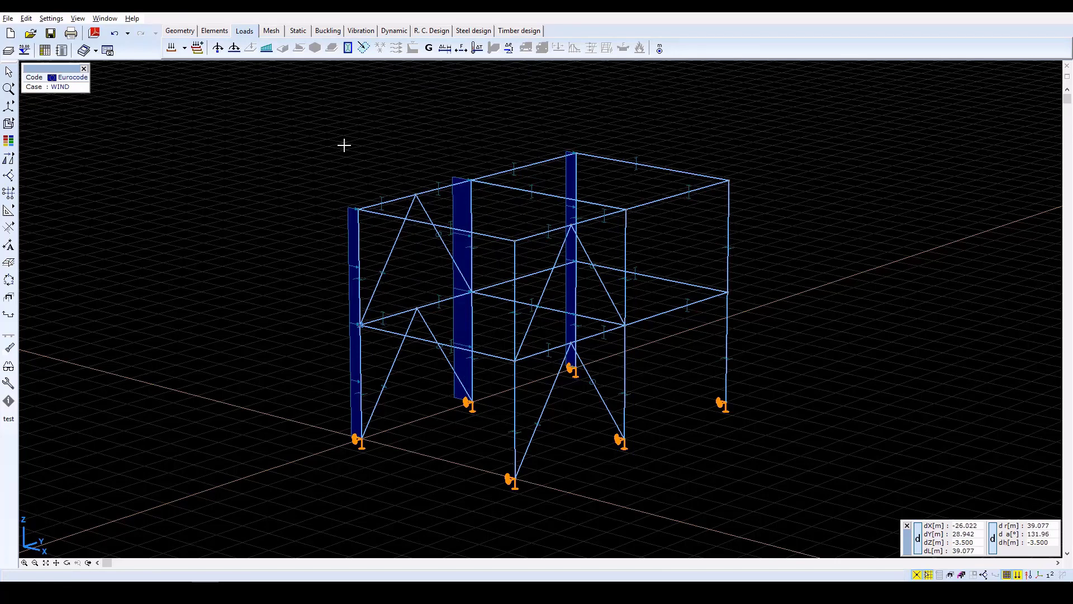
- Create a custom ULS load combination with a factor of 1.5 for both LIVE LOAD 1 and WIND
{"action": "left_click", "coordinate": [197, 49]}
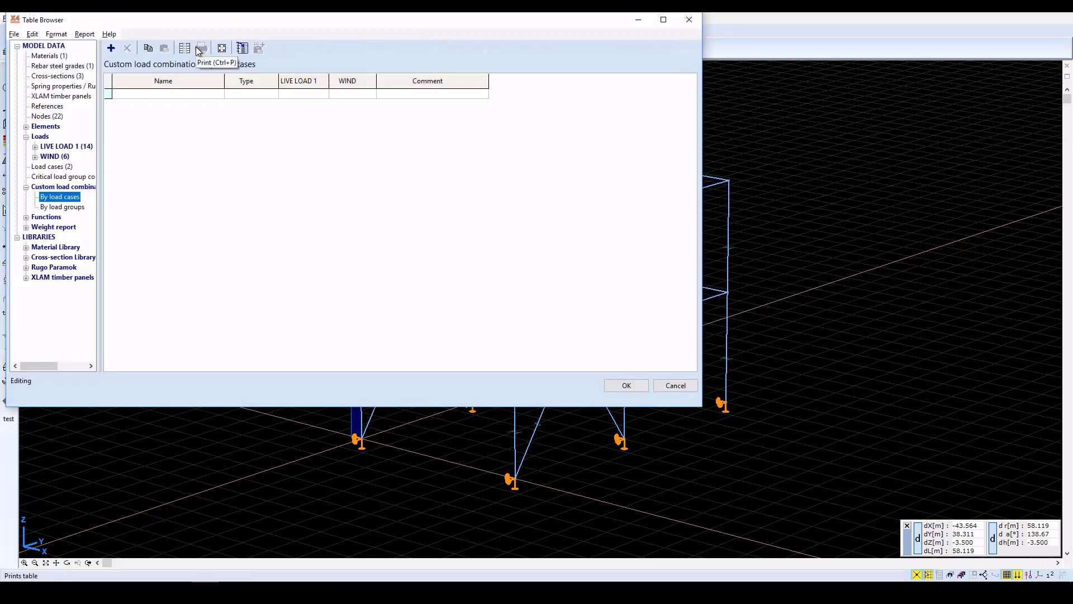
{"action": "left_click", "coordinate": [111, 49]}
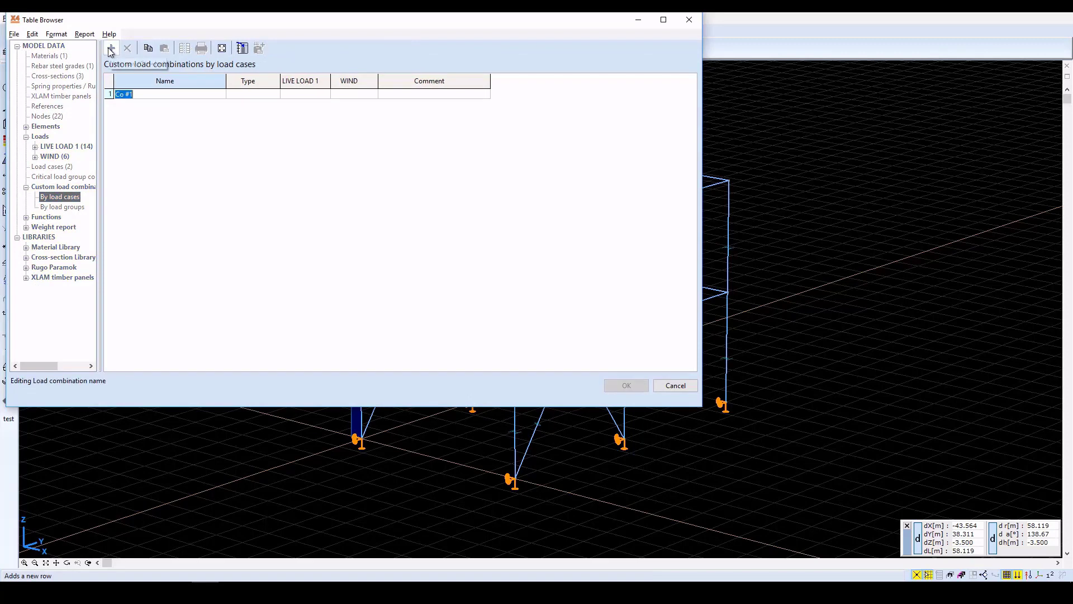
{"action": "key", "text": "Return"}
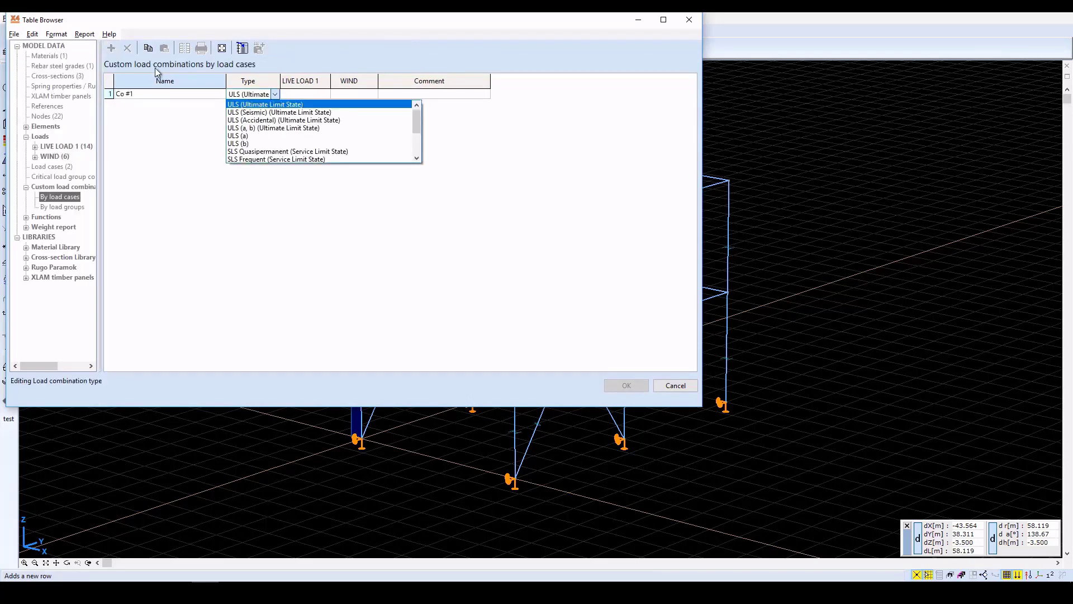
{"action": "left_click", "coordinate": [262, 104]}
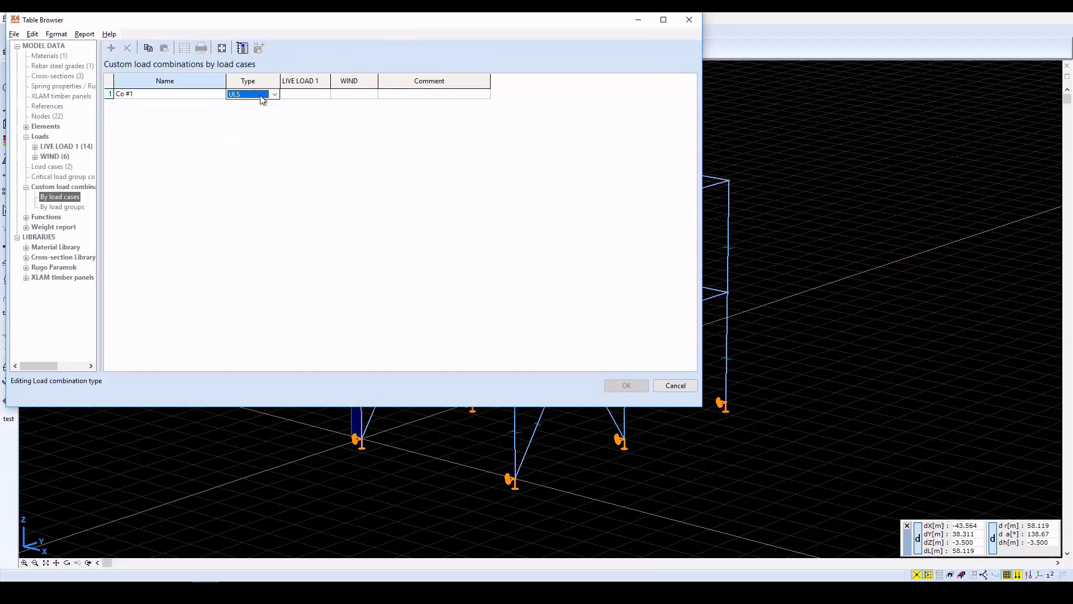
{"action": "key", "text": "Return"}
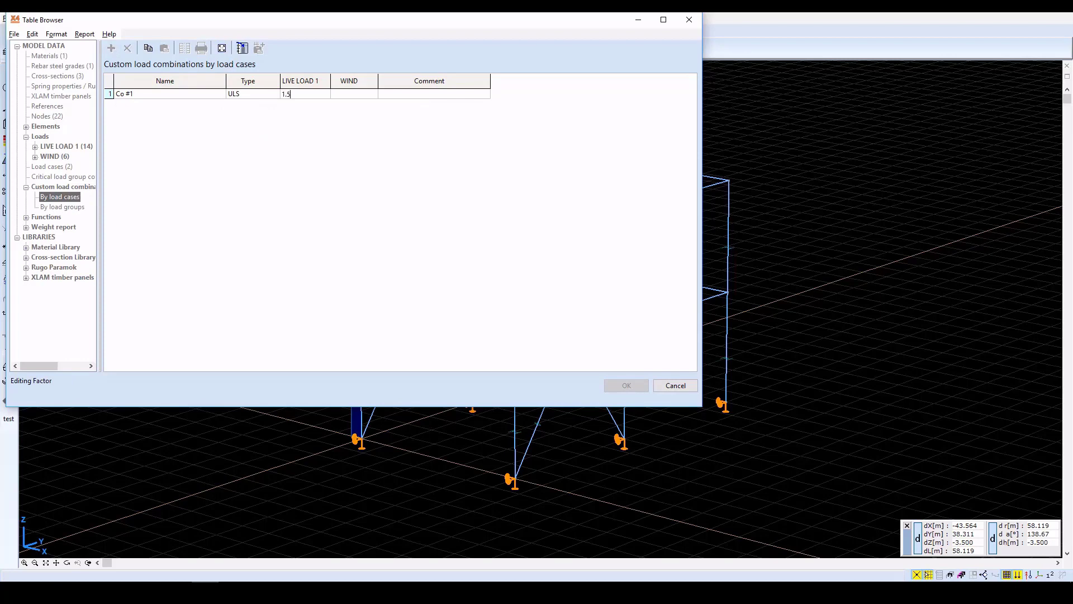
{"action": "key", "text": "Return"}
{"action": "type", "text": "1.5"}
{"action": "key", "text": "Return"}
{"action": "left_click", "coordinate": [261, 97]}
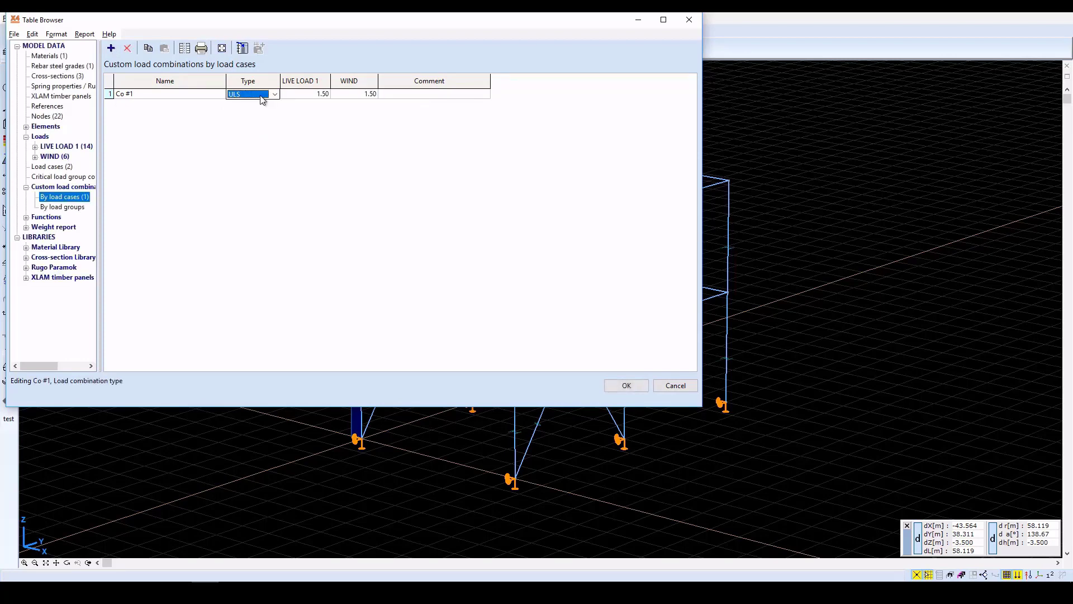
{"action": "left_click", "coordinate": [616, 384]}
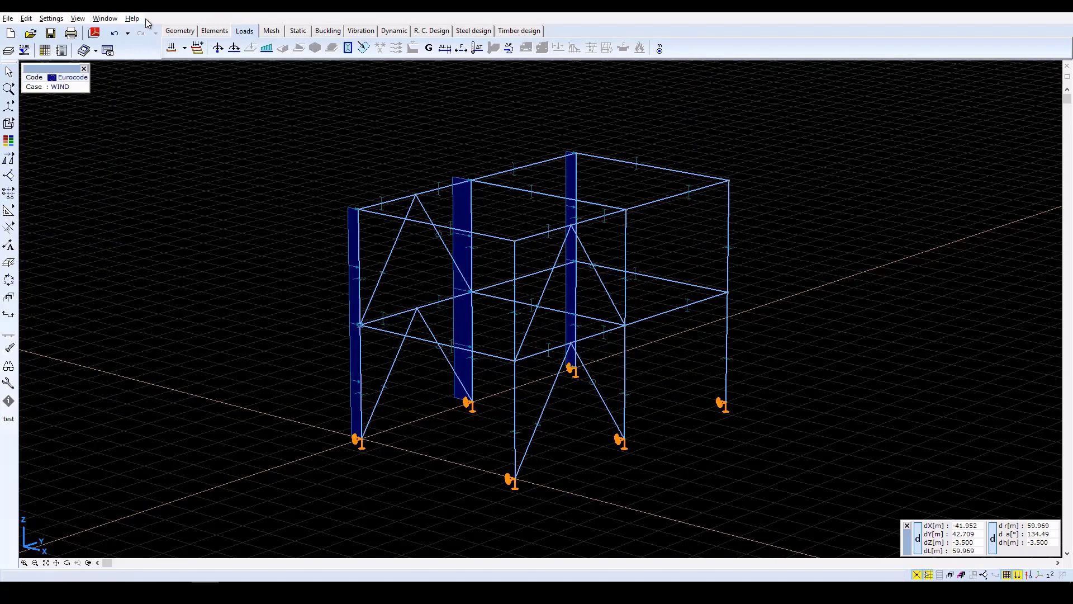
- Turn off the display of cross-section shape symbols and all load symbols in the model view
{"action": "left_click", "coordinate": [9, 369]}
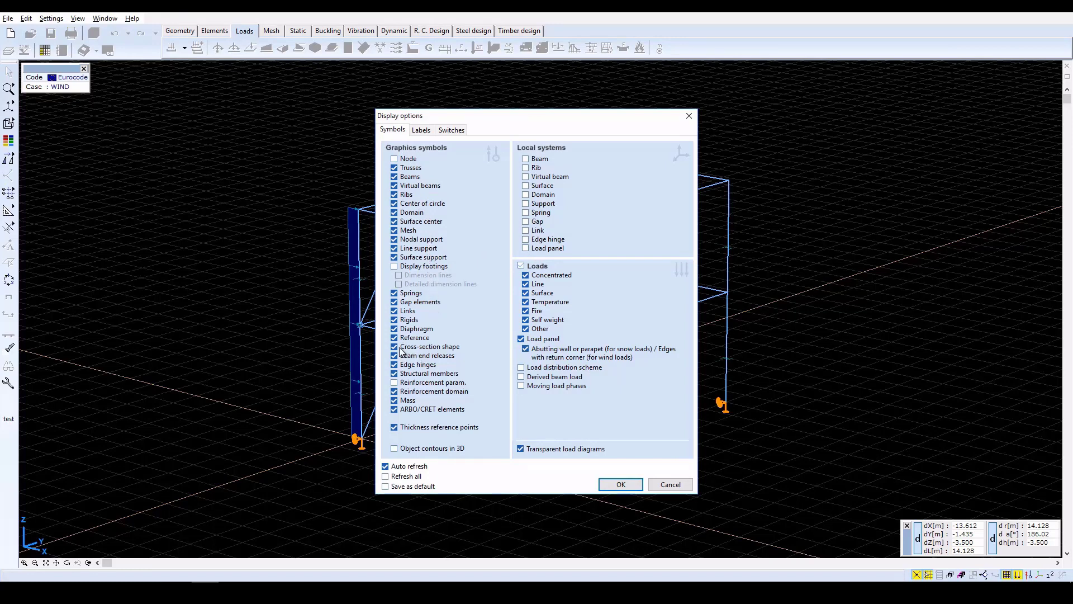
{"action": "left_click", "coordinate": [521, 267]}
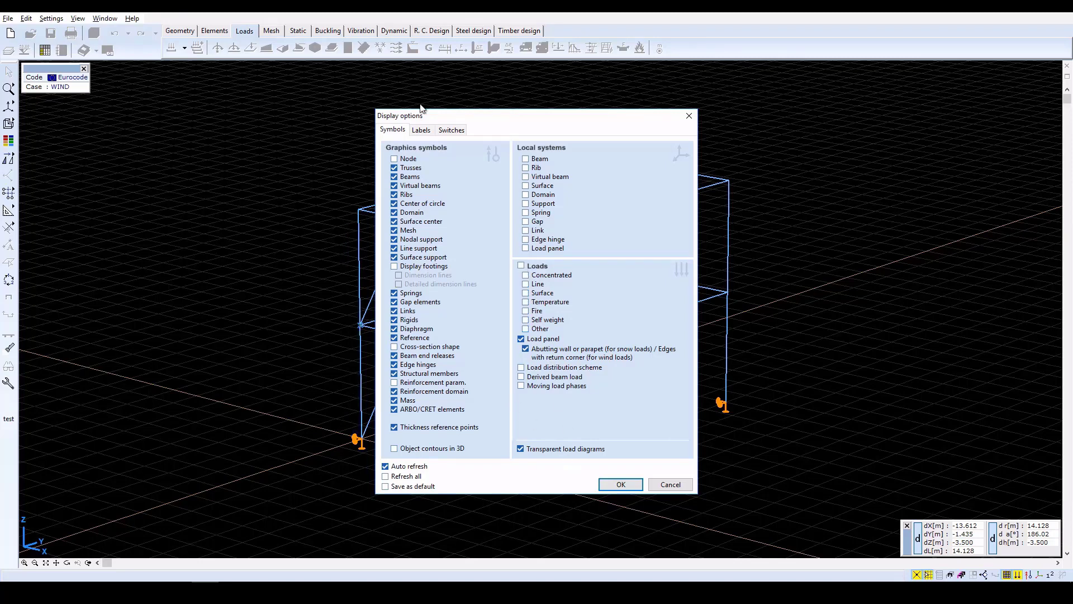
{"action": "left_click", "coordinate": [422, 130]}
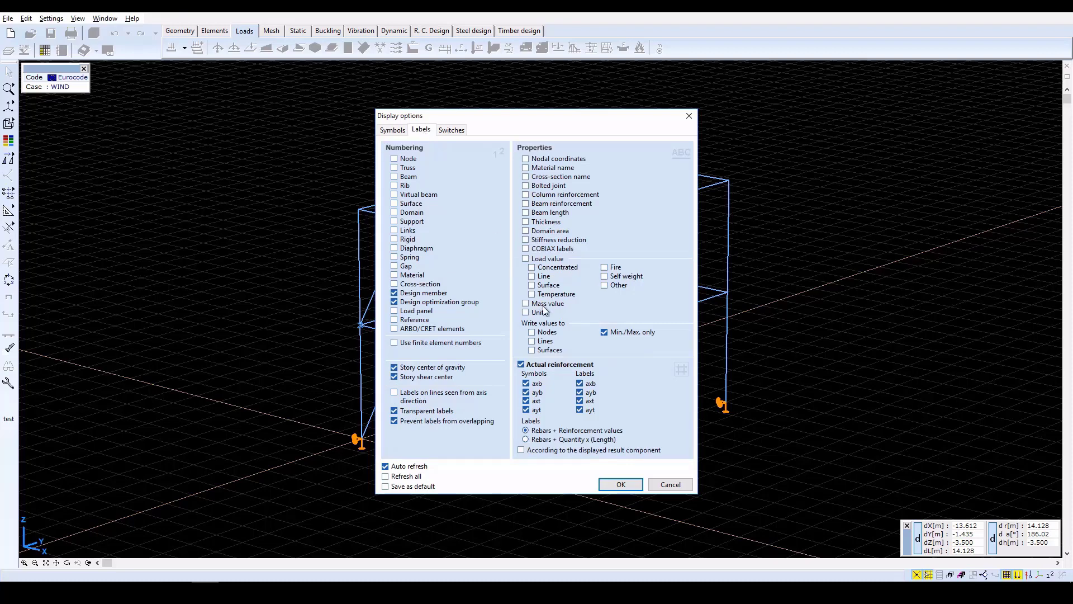
{"action": "left_click", "coordinate": [621, 485]}
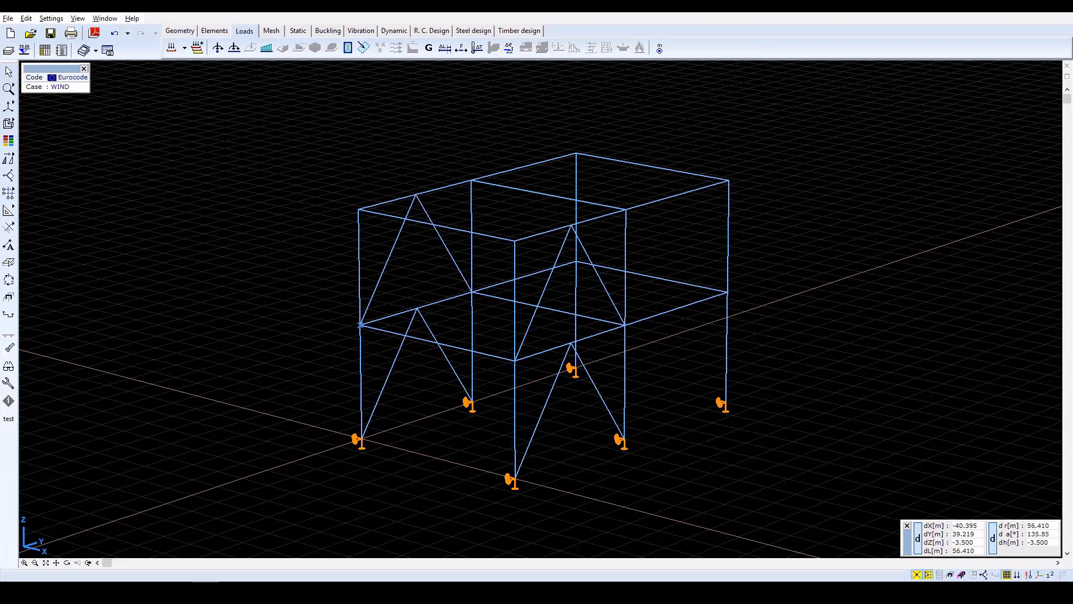
- Run the linear static analysis of the frame, expand its statistics and close the analysis report to show the results
{"action": "left_click", "coordinate": [301, 31]}
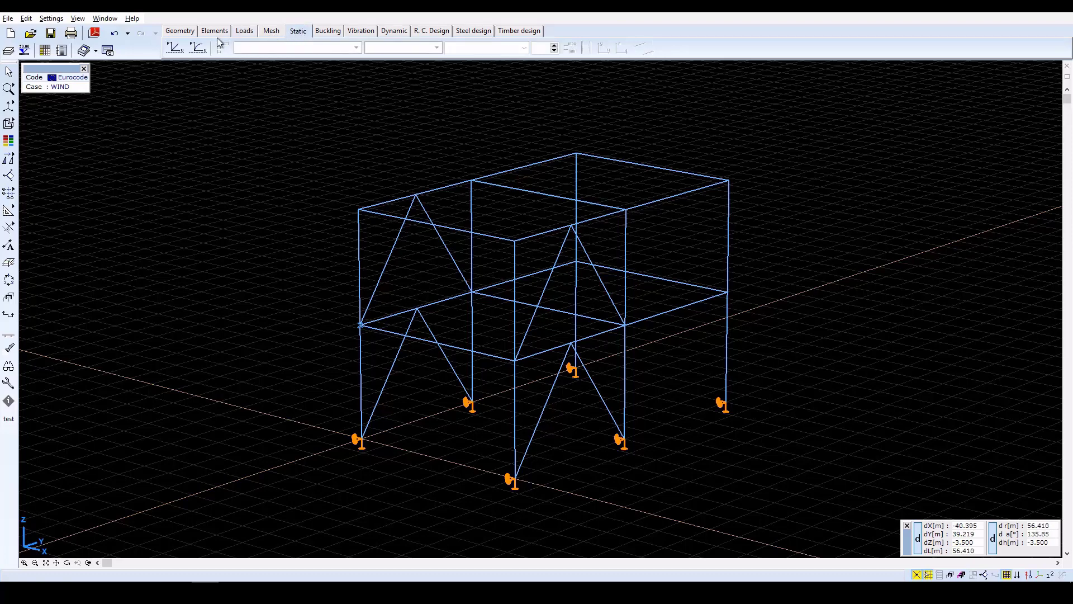
{"action": "left_click", "coordinate": [176, 49]}
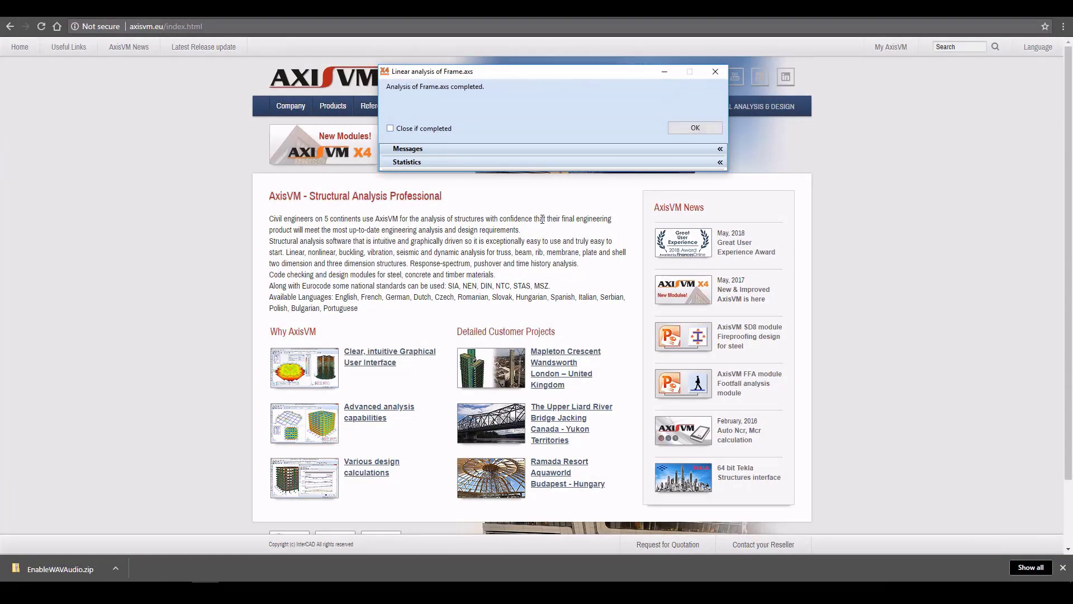
{"action": "left_click", "coordinate": [719, 163]}
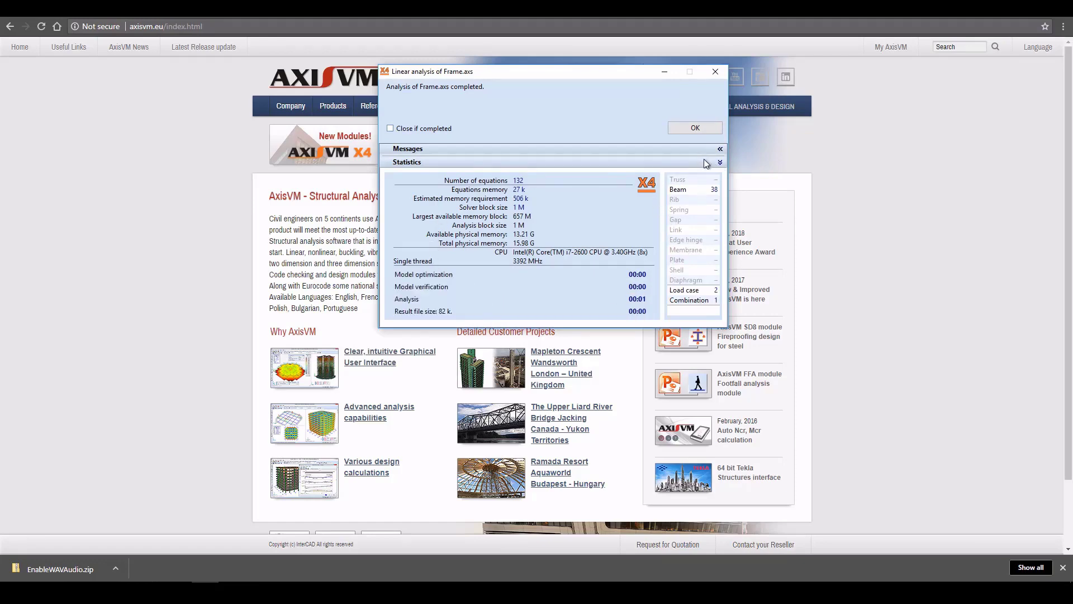
{"action": "left_click", "coordinate": [694, 128]}
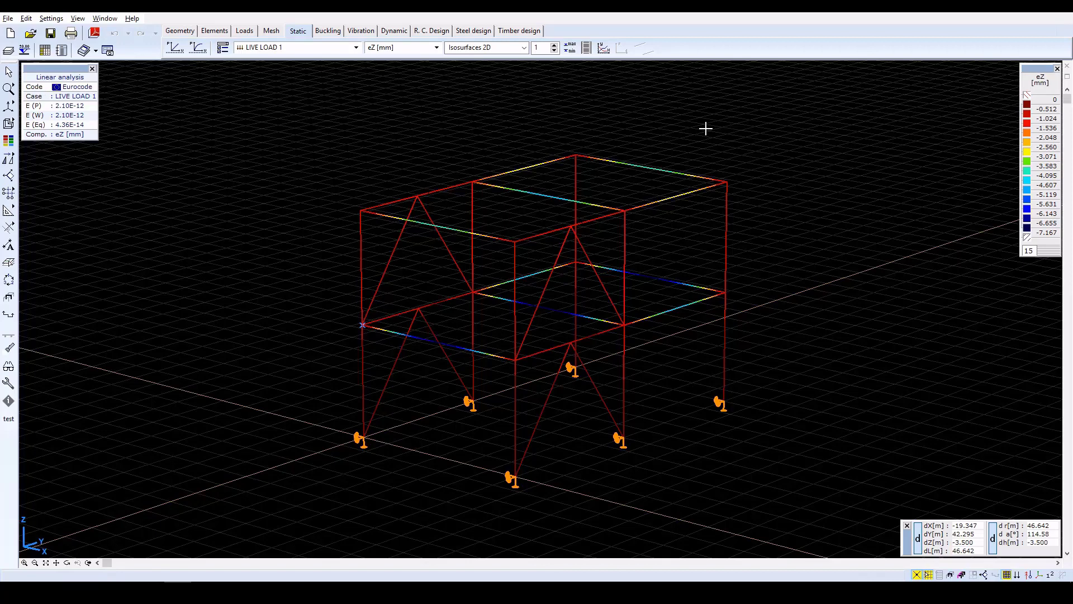
- Display the vertical displacement eZ for the Co.#1 (ULS) combination in Diagram mode
{"action": "left_click", "coordinate": [352, 48]}
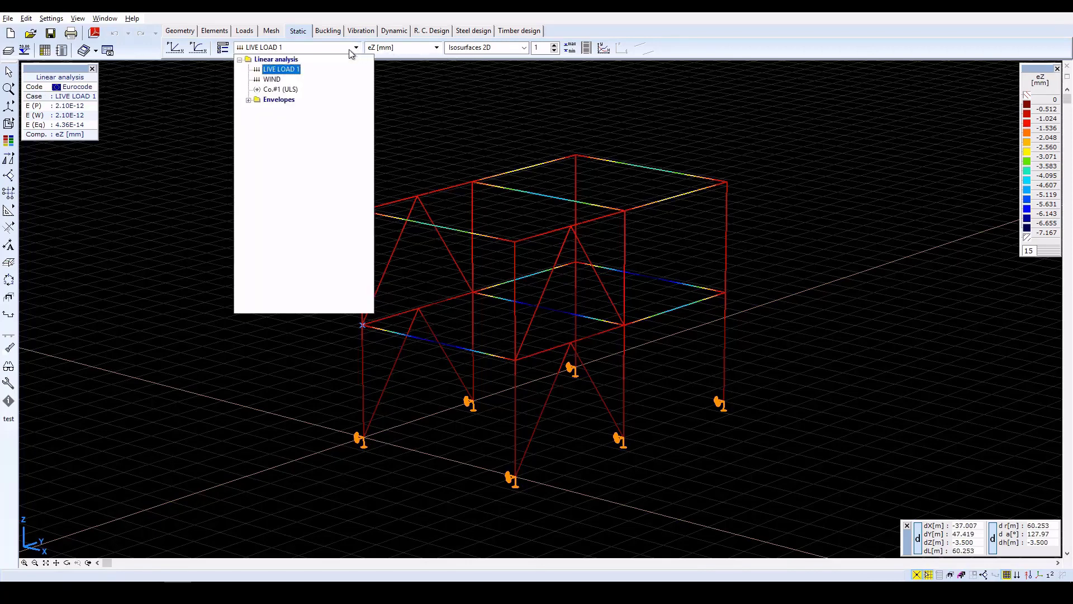
{"action": "left_click", "coordinate": [280, 89]}
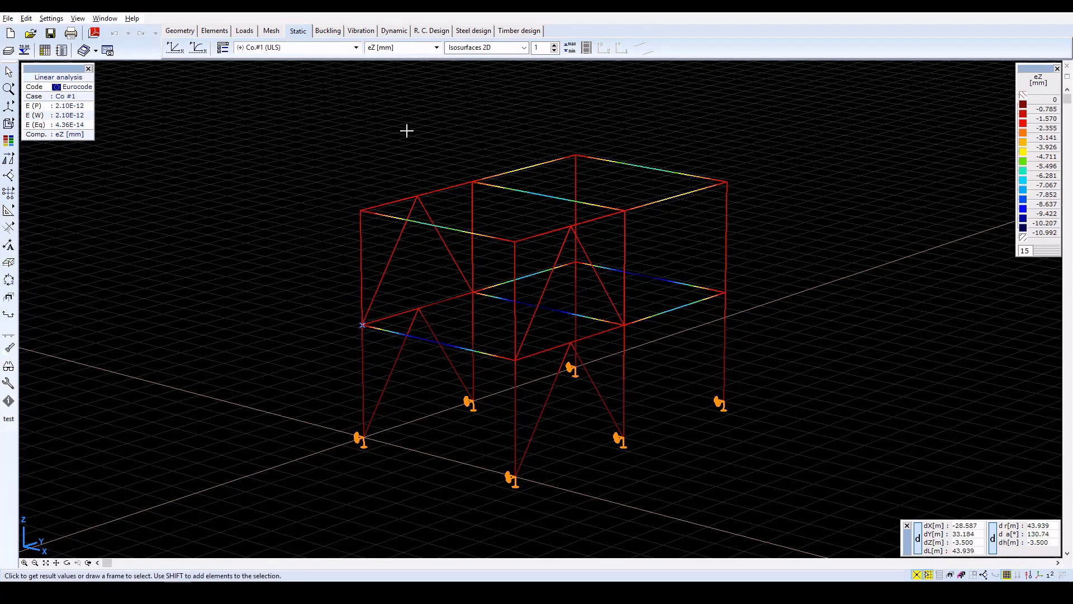
{"action": "left_click", "coordinate": [472, 49]}
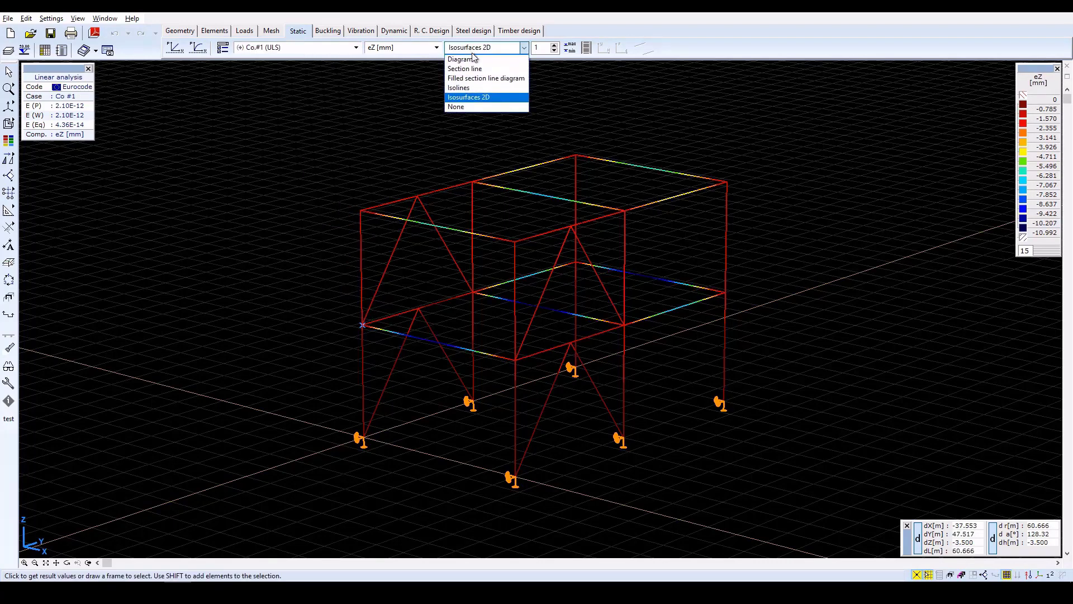
{"action": "left_click", "coordinate": [471, 60]}
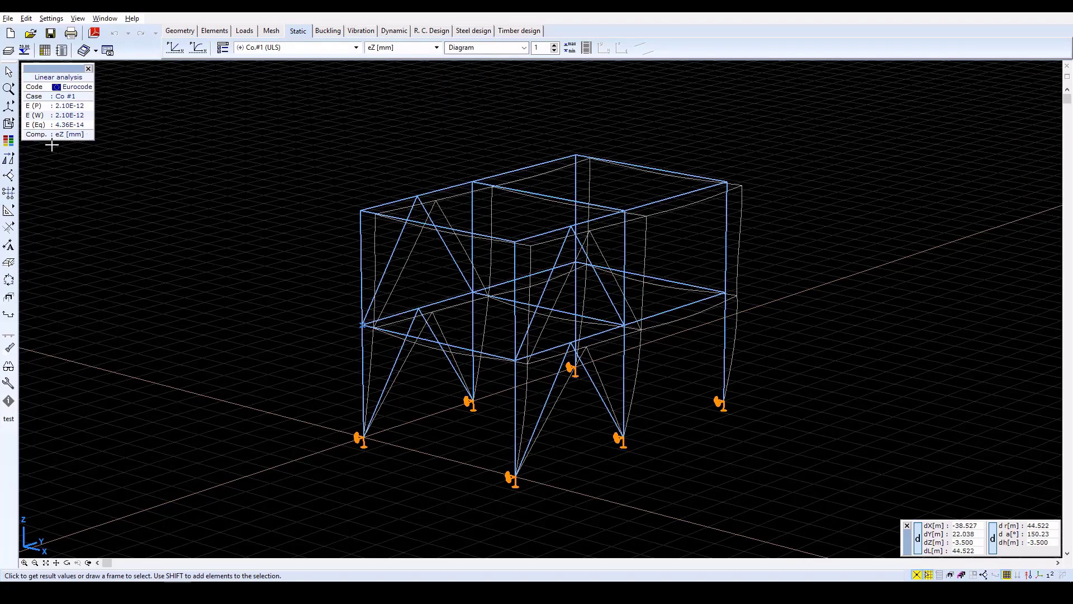
- In the X-Z front view, define a part named 1 from all elements of the leeward face and show only that part
{"action": "mouse_move", "coordinate": [16, 158]}
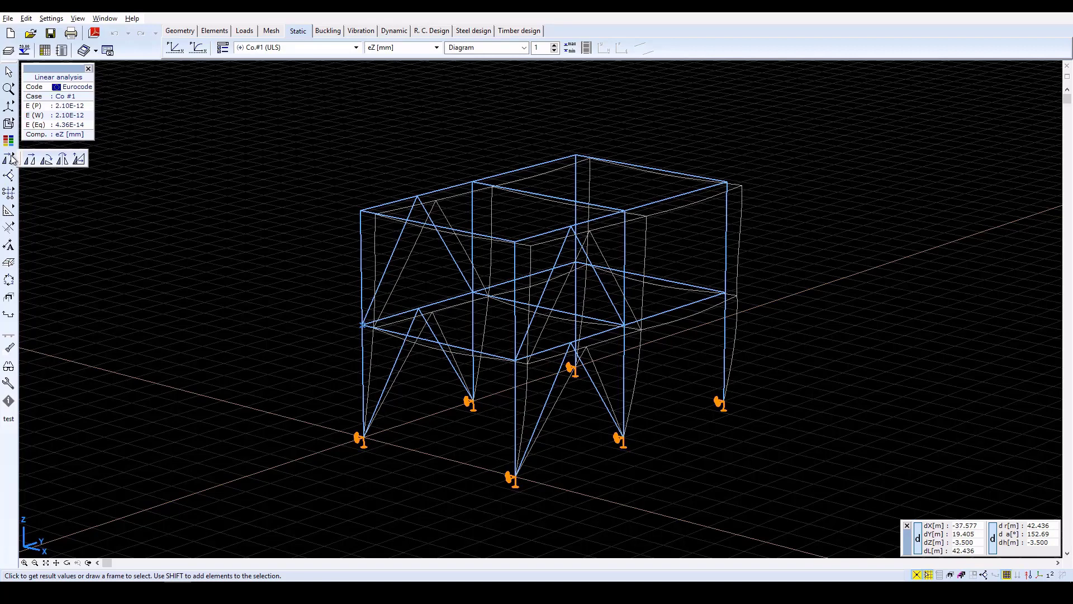
{"action": "mouse_move", "coordinate": [12, 108]}
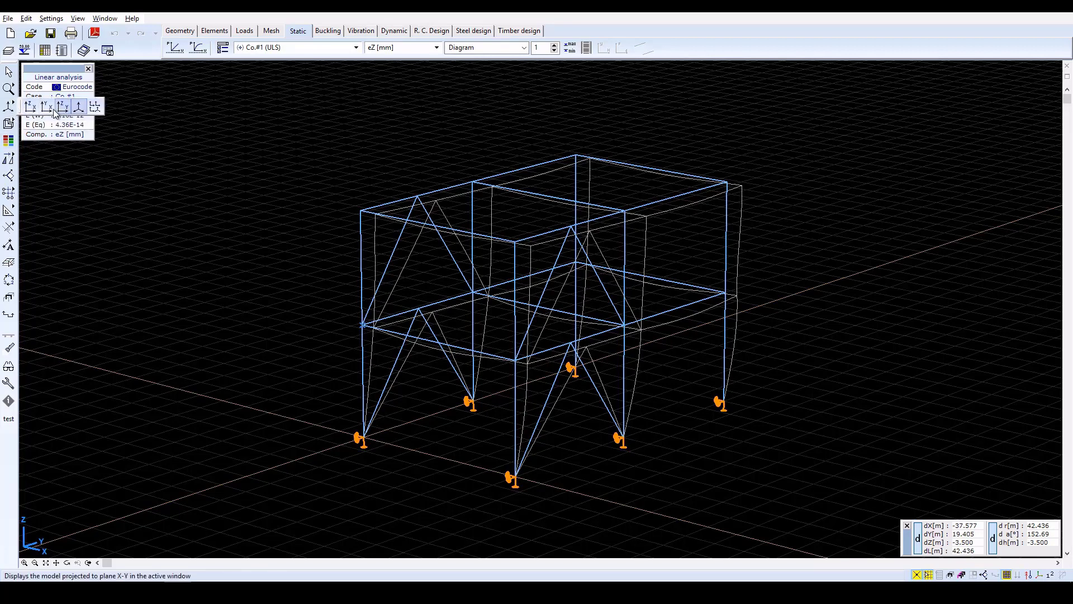
{"action": "left_click", "coordinate": [31, 107]}
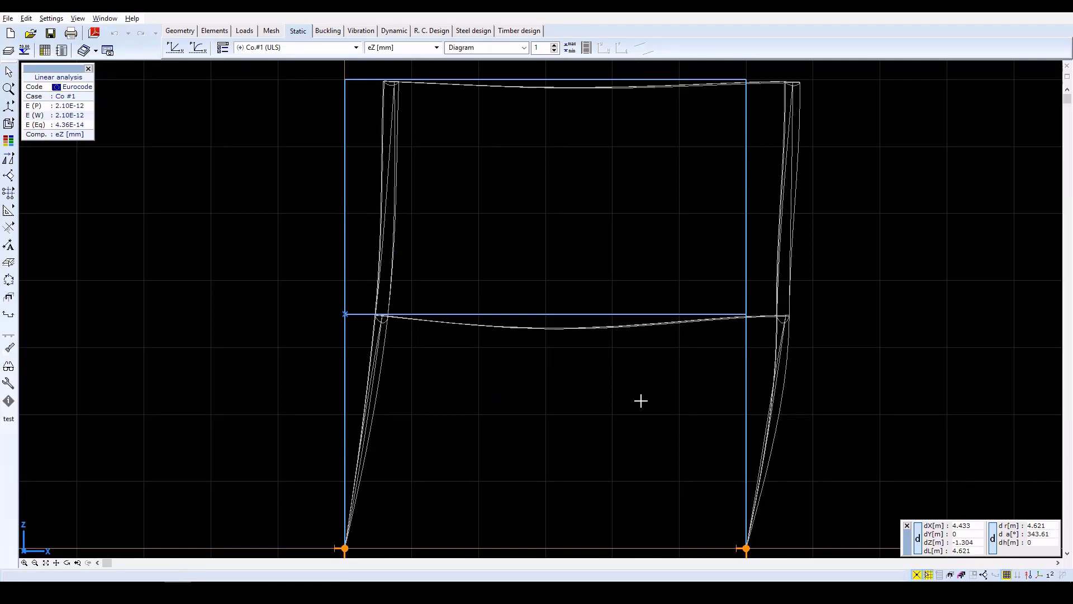
{"action": "scroll", "coordinate": [640, 401], "scroll_direction": "down", "scroll_amount": 2}
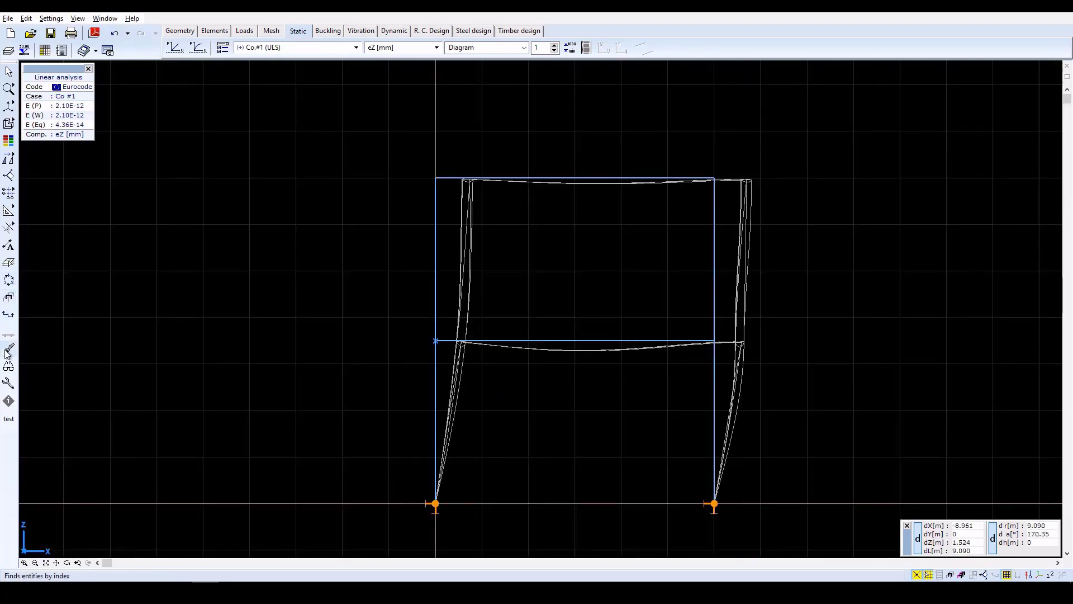
{"action": "left_click", "coordinate": [8, 300]}
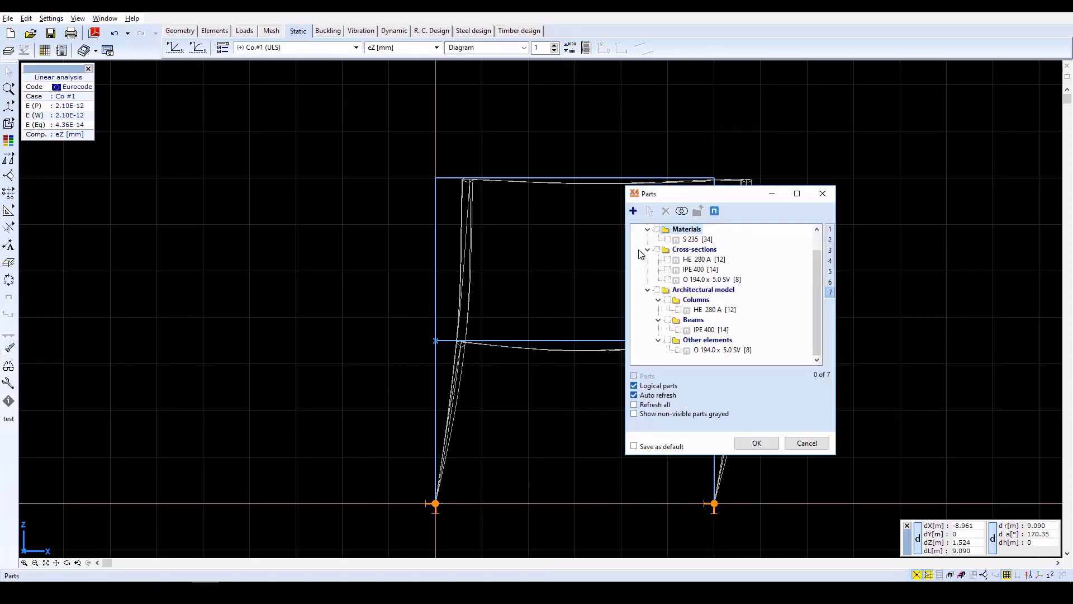
{"action": "left_click", "coordinate": [633, 212]}
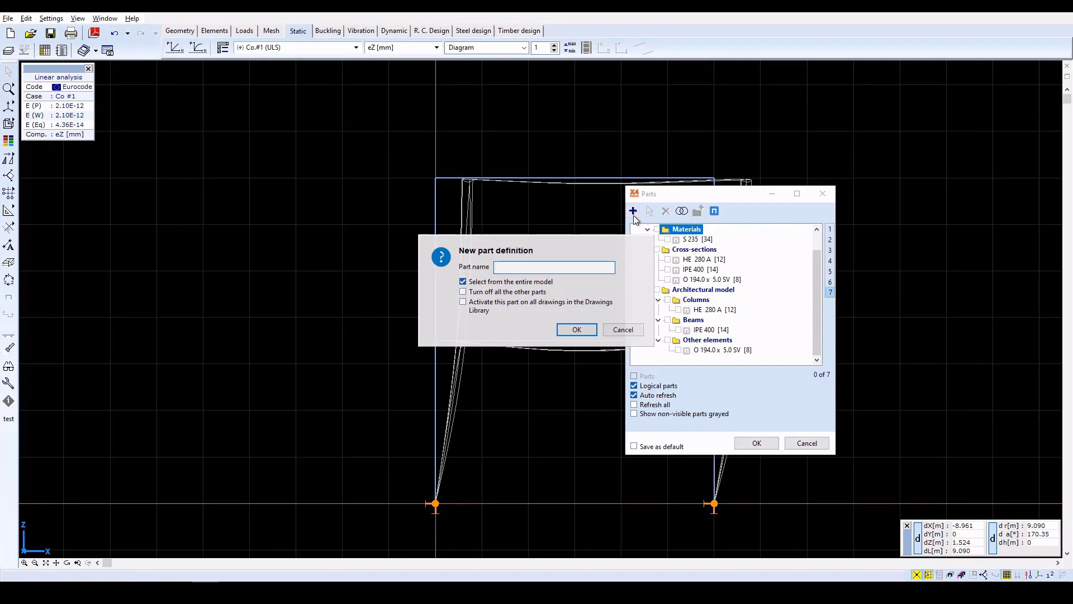
{"action": "type", "text": "1"}
{"action": "left_click", "coordinate": [585, 332]}
{"action": "left_click_drag", "start_coordinate": [583, 328], "coordinate": [412, 376]}
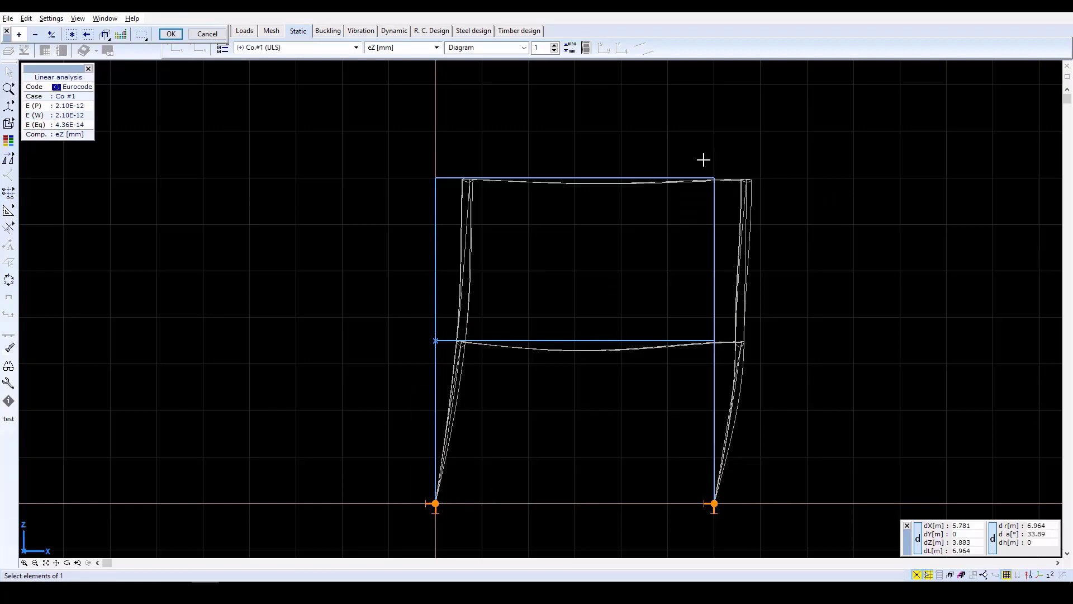
{"action": "left_click_drag", "start_coordinate": [704, 160], "coordinate": [728, 520]}
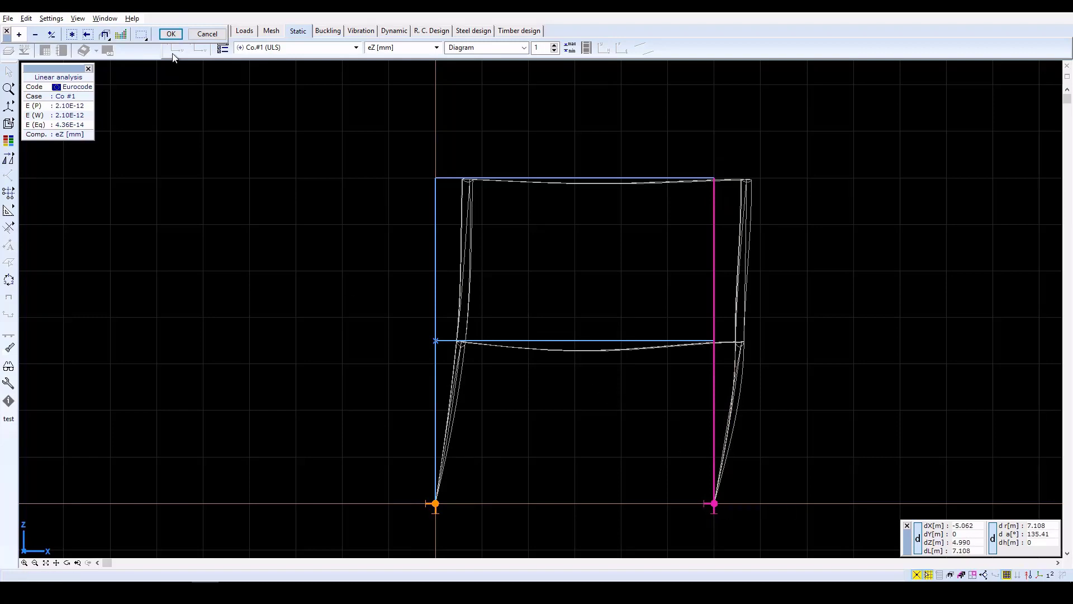
{"action": "left_click", "coordinate": [173, 32]}
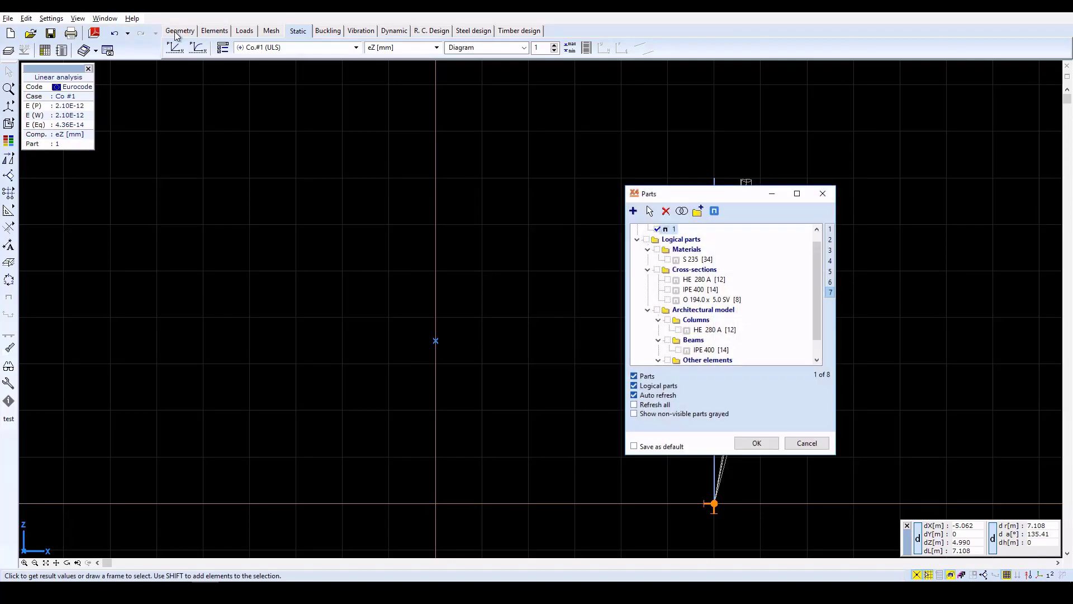
{"action": "left_click", "coordinate": [758, 444]}
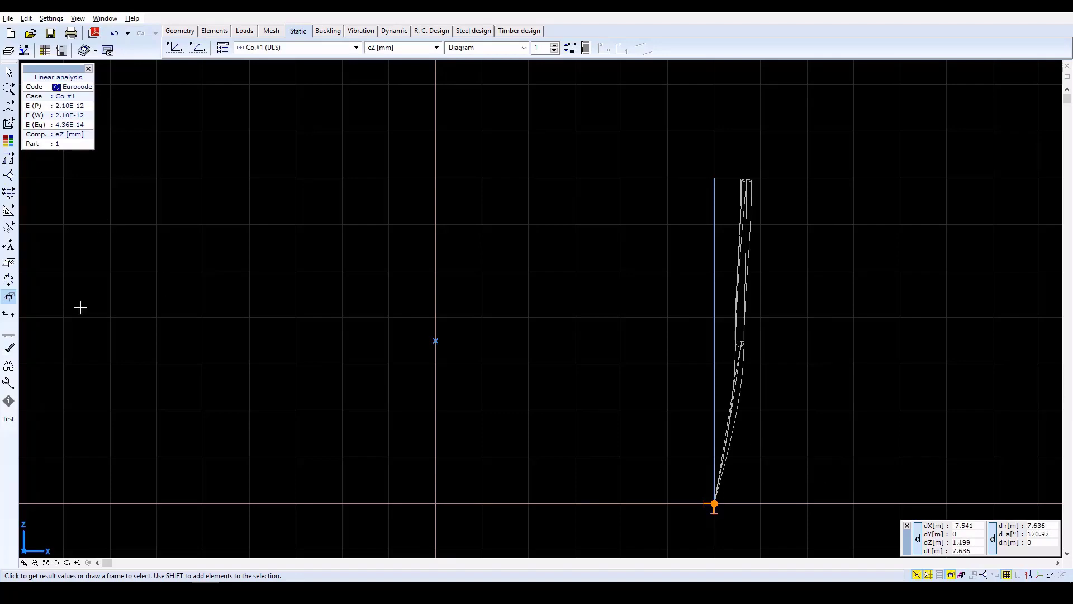
- Show the leeward frame in the Y-Z side view and write the eZ result values to its lines
{"action": "left_click", "coordinate": [78, 562]}
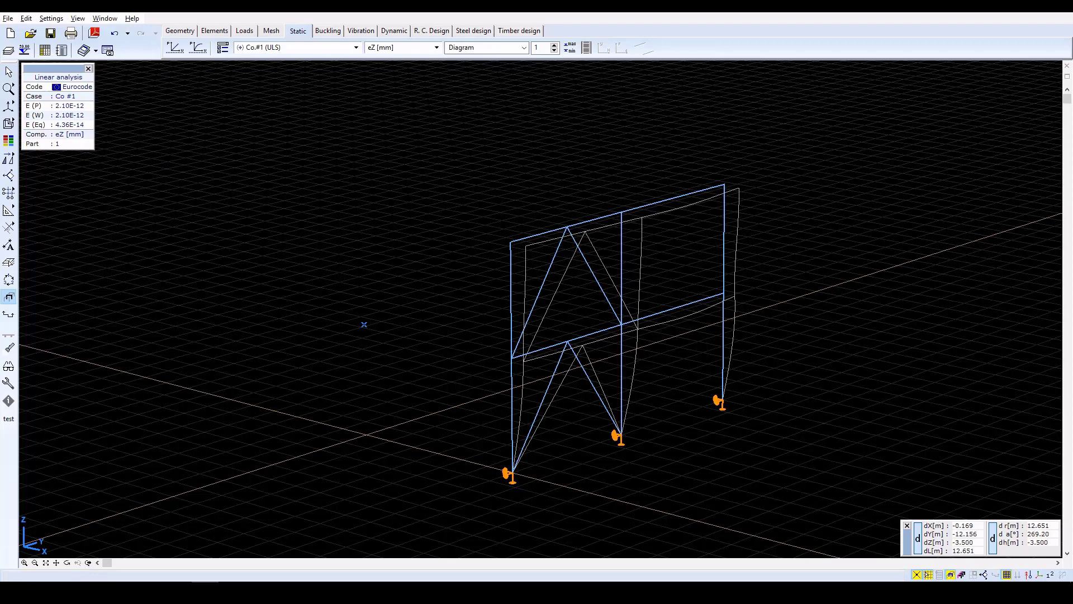
{"action": "mouse_move", "coordinate": [9, 106]}
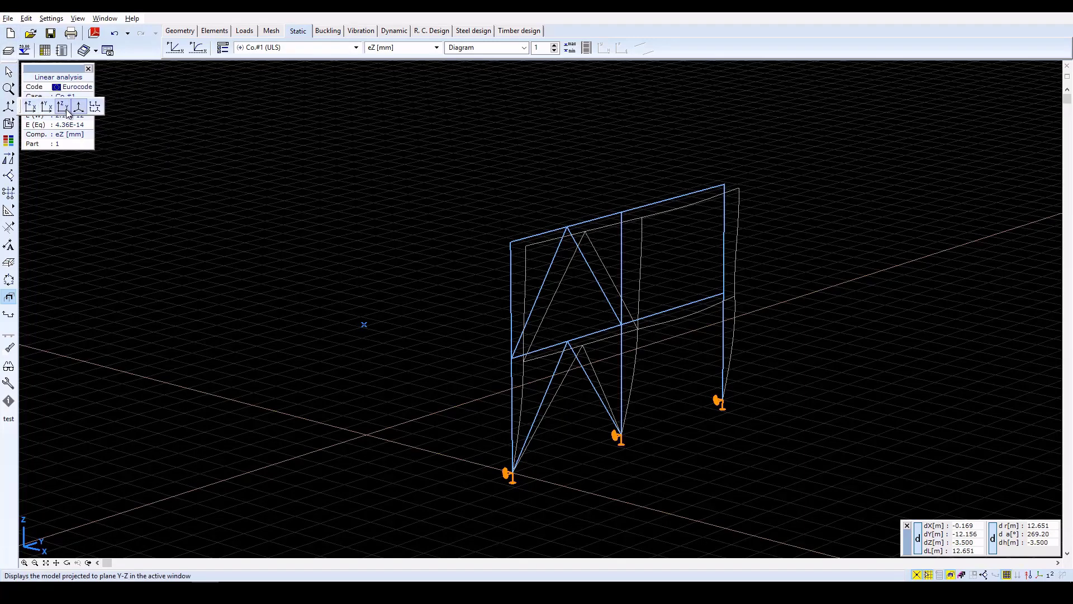
{"action": "left_click", "coordinate": [45, 107]}
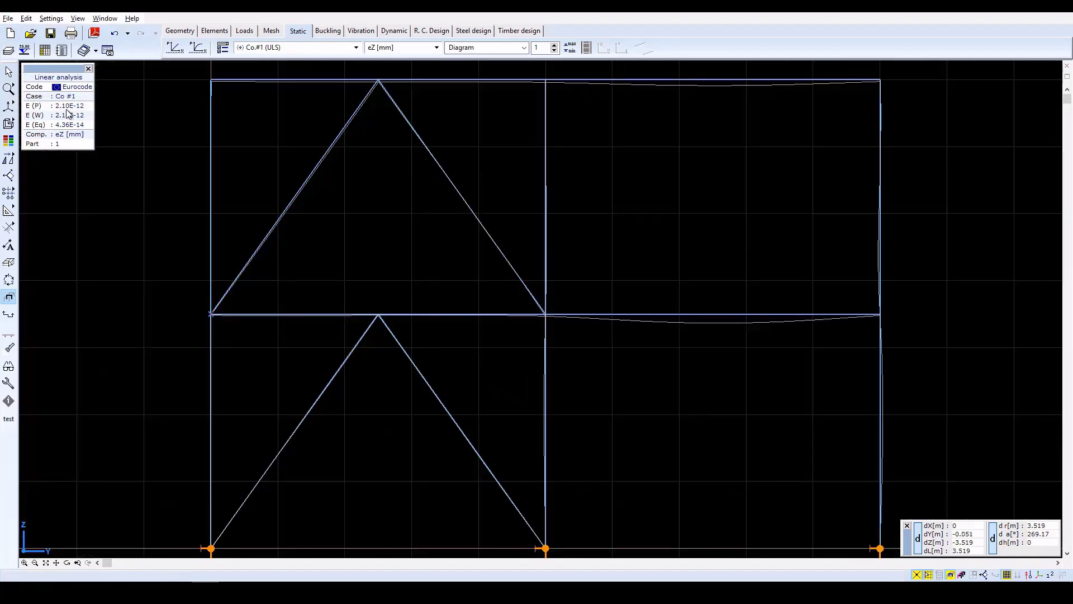
{"action": "scroll", "coordinate": [525, 286], "scroll_direction": "down", "scroll_amount": 2}
{"action": "scroll", "coordinate": [526, 288], "scroll_direction": "up", "scroll_amount": 1}
{"action": "right_click", "coordinate": [527, 288]}
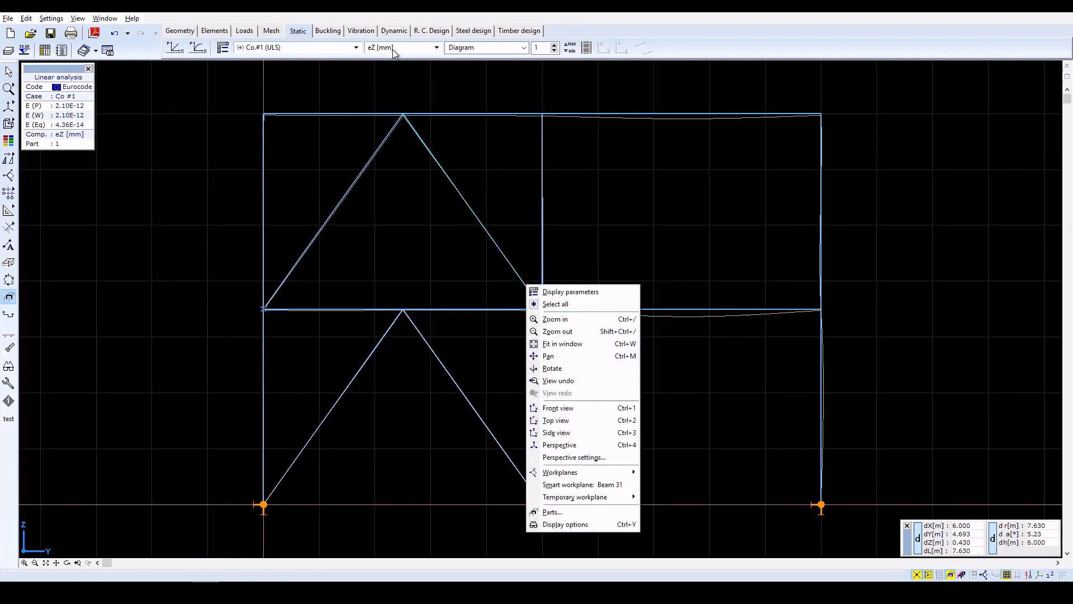
{"action": "left_click", "coordinate": [223, 50]}
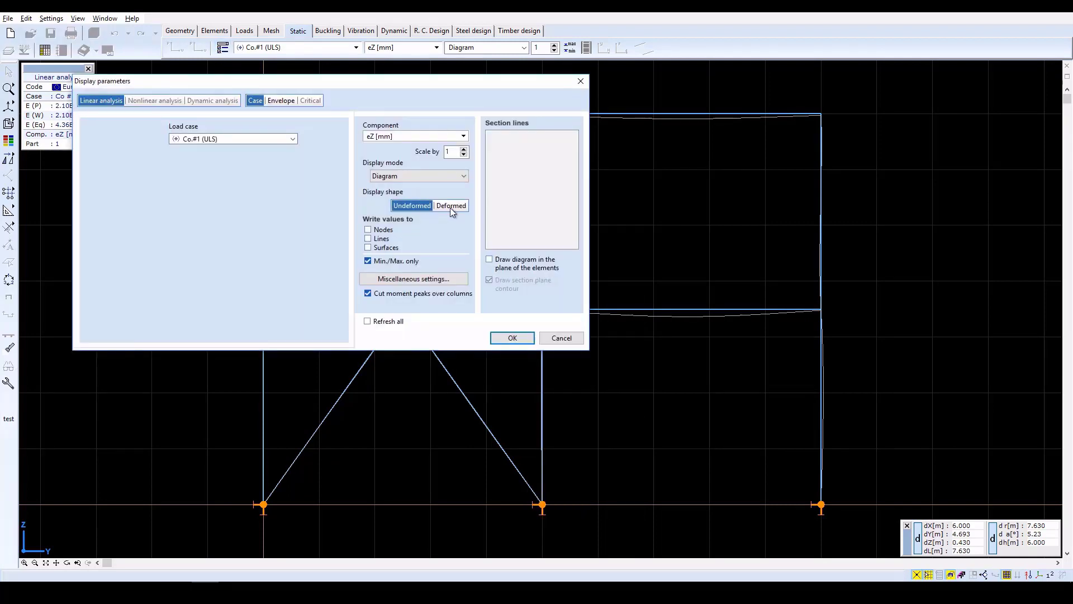
{"action": "left_click", "coordinate": [382, 239]}
{"action": "left_click", "coordinate": [511, 339]}
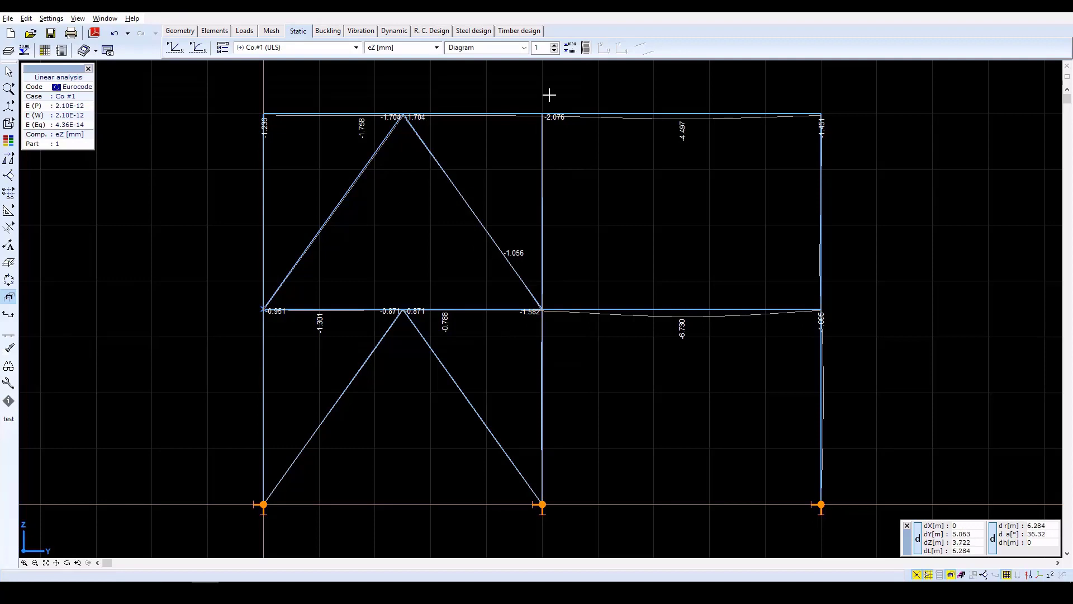
- Find the minimum and maximum eZ displacements of the isolated frame and close both extreme-value reports
{"action": "left_click", "coordinate": [570, 48]}
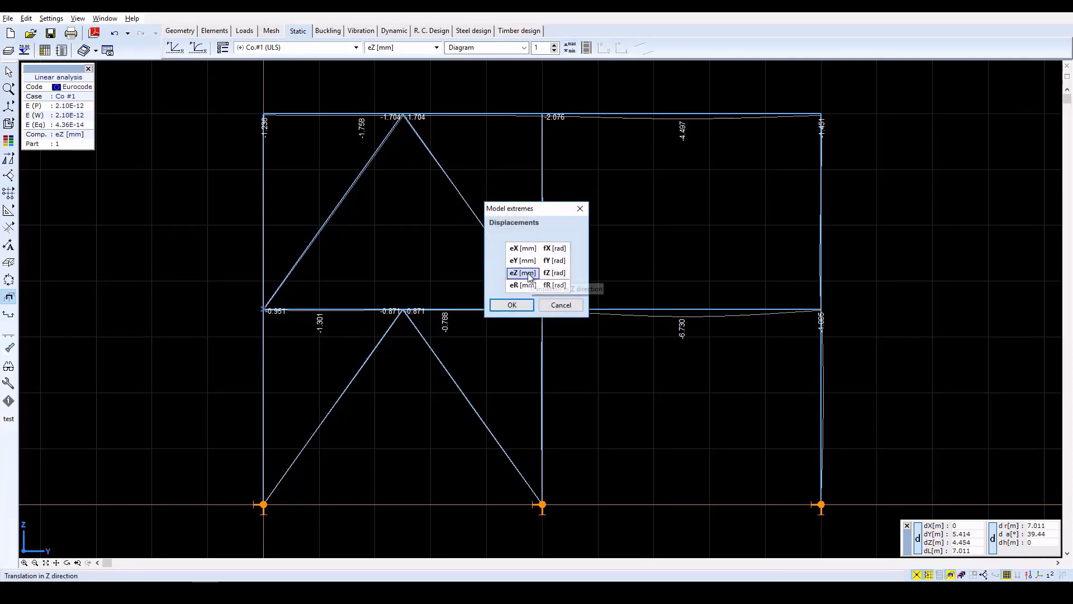
{"action": "left_click", "coordinate": [512, 305]}
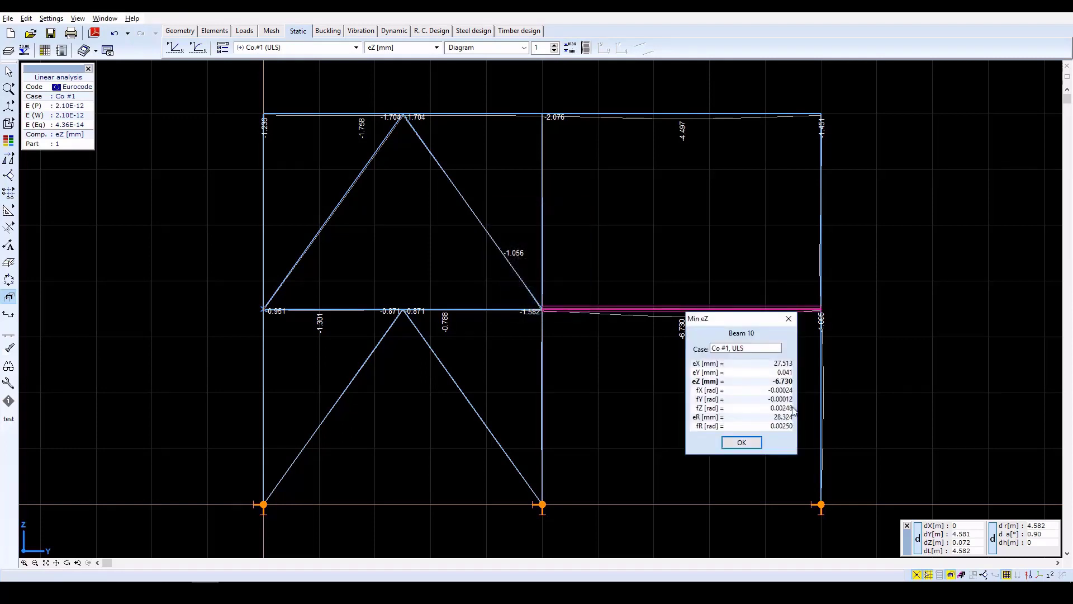
{"action": "left_click", "coordinate": [746, 443]}
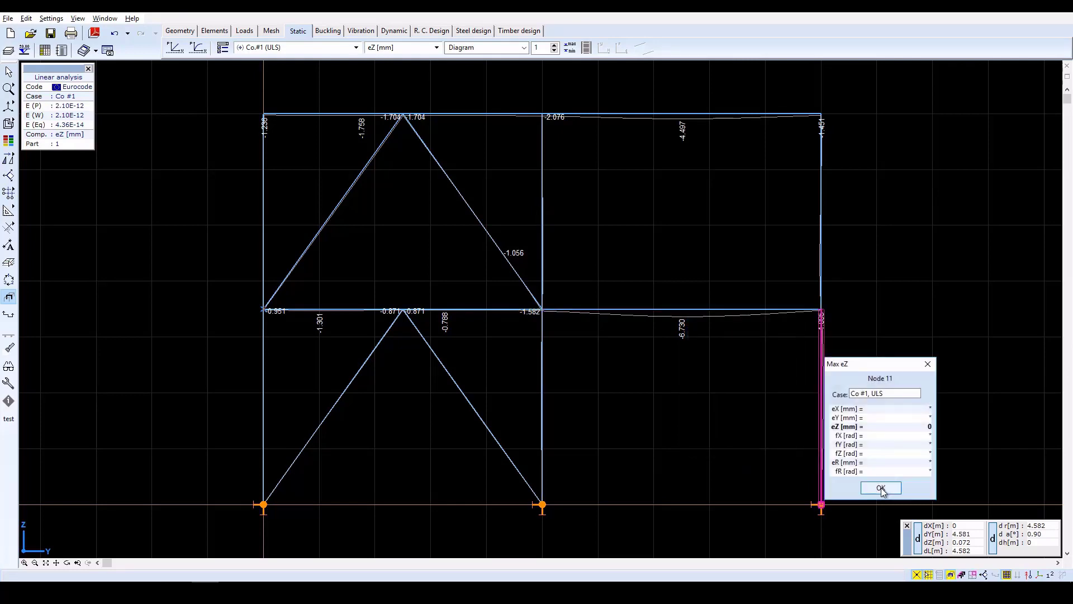
{"action": "left_click", "coordinate": [880, 488]}
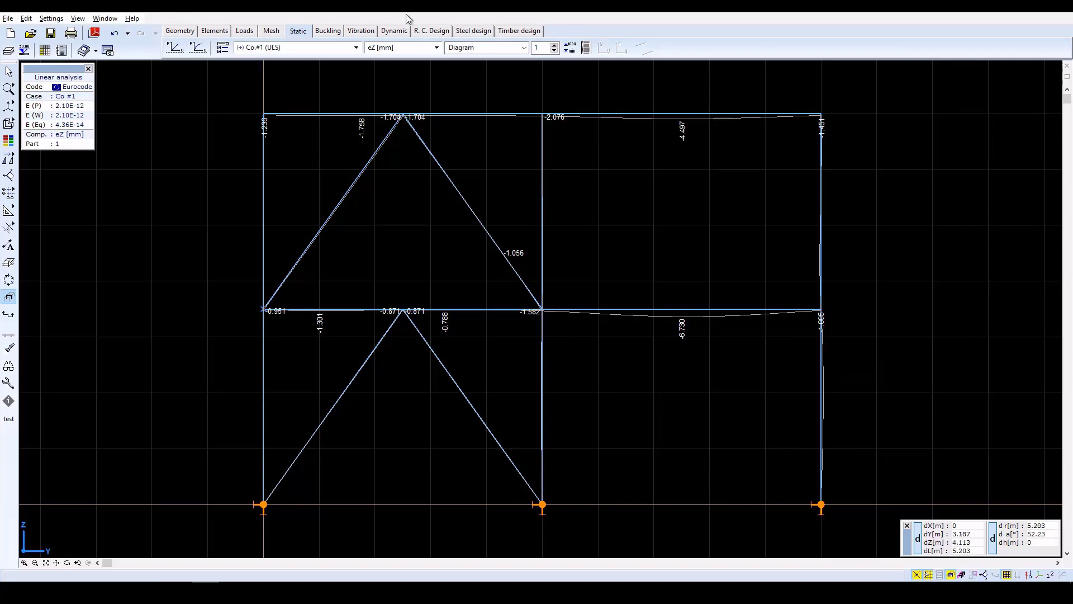
- Examine the beam internal force diagrams of the isolated frame for axial force Nx and bending moment My
{"action": "left_click", "coordinate": [438, 48]}
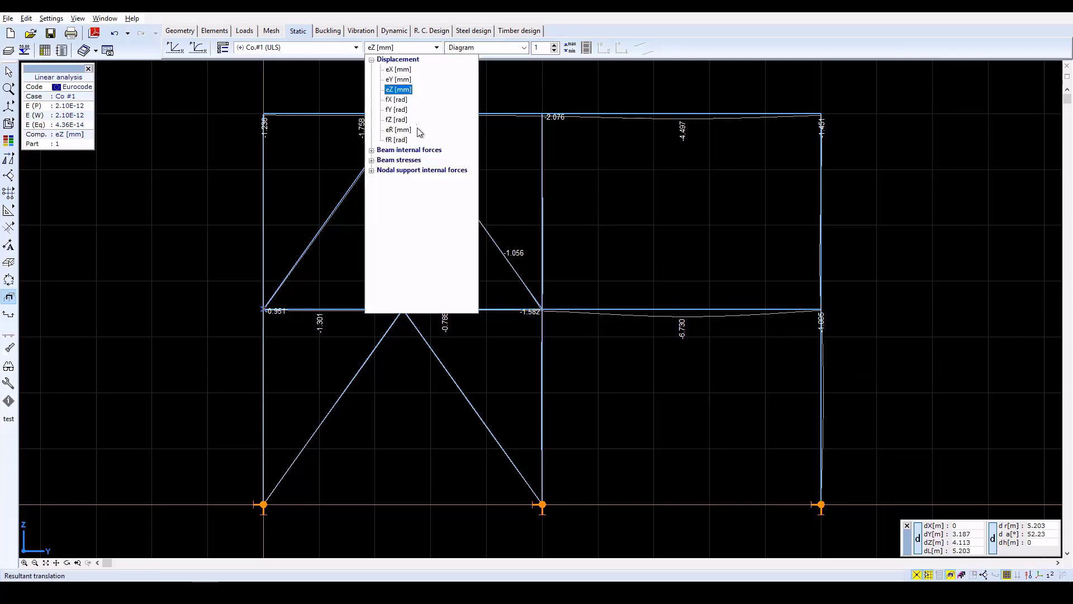
{"action": "left_click", "coordinate": [423, 151]}
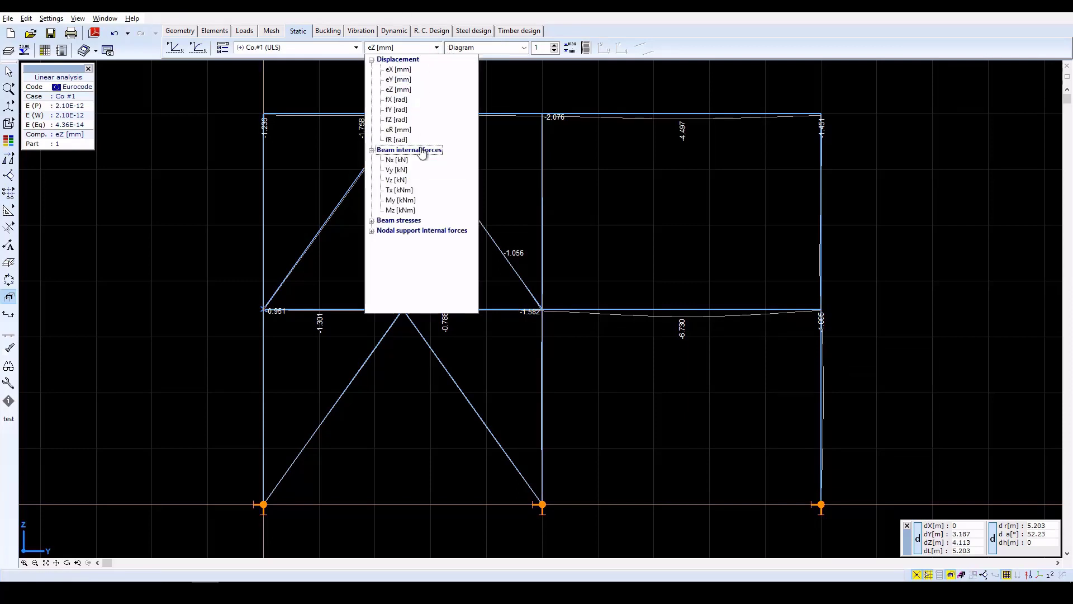
{"action": "left_click", "coordinate": [398, 160]}
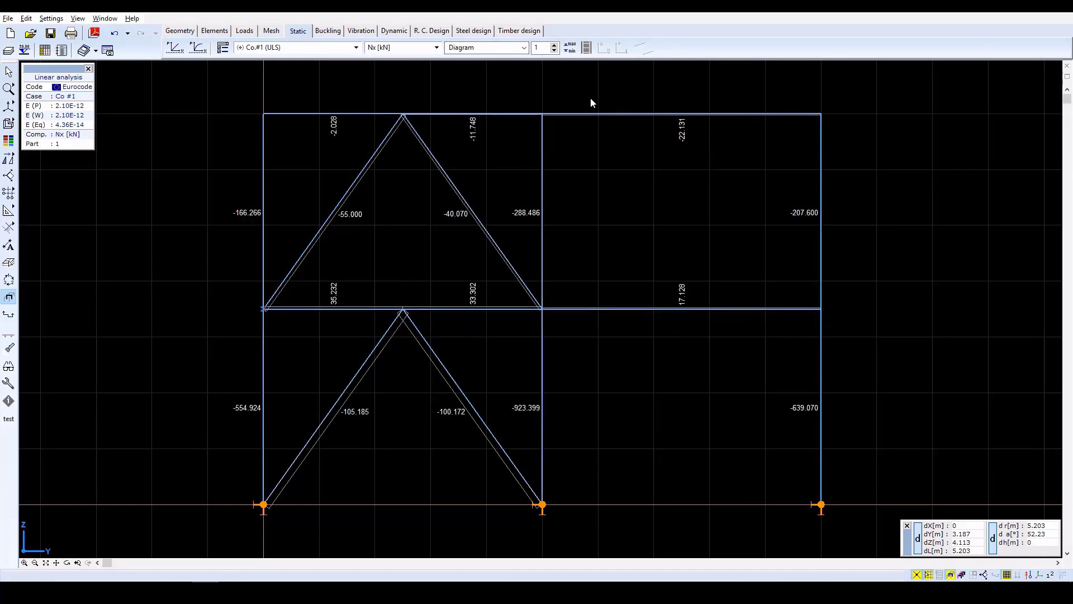
{"action": "left_click", "coordinate": [421, 51]}
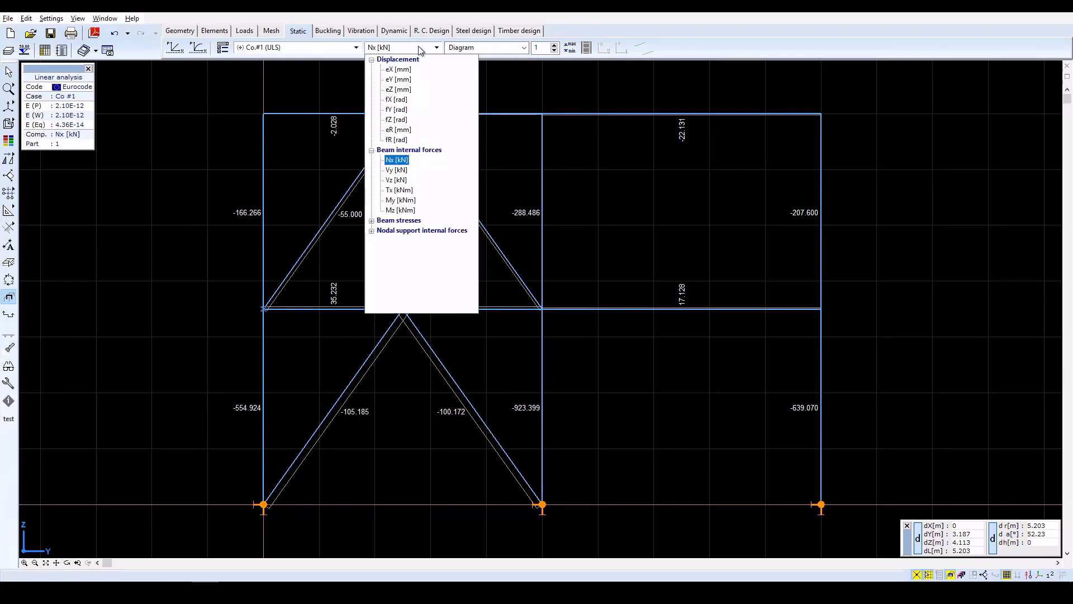
{"action": "left_click", "coordinate": [394, 201]}
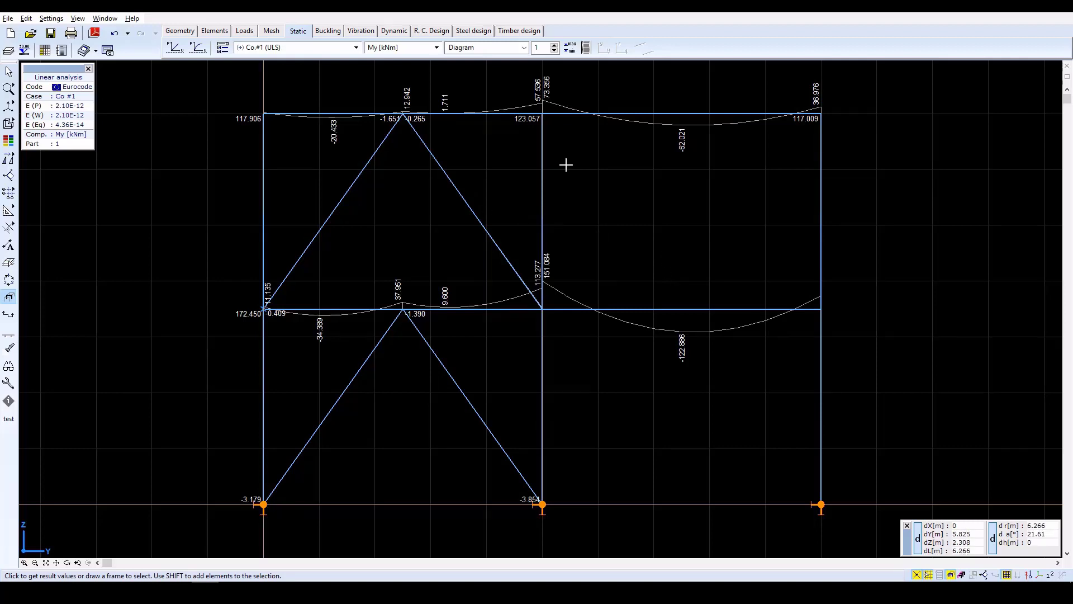
- Display the vertical nodal support reaction Rz and write its values to the nodes
{"action": "left_click", "coordinate": [403, 49]}
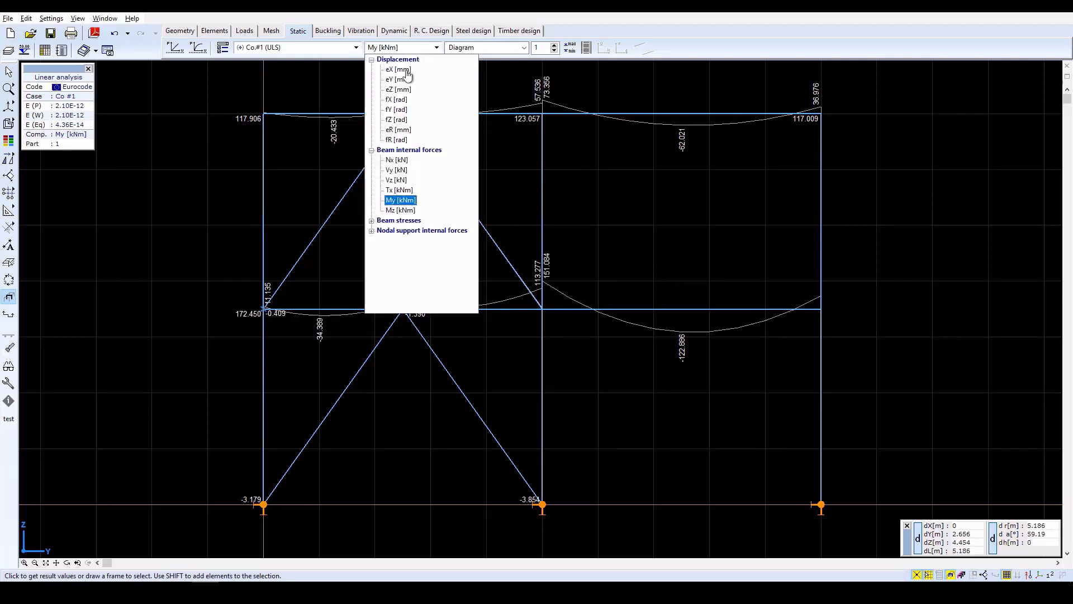
{"action": "double_click", "coordinate": [417, 231]}
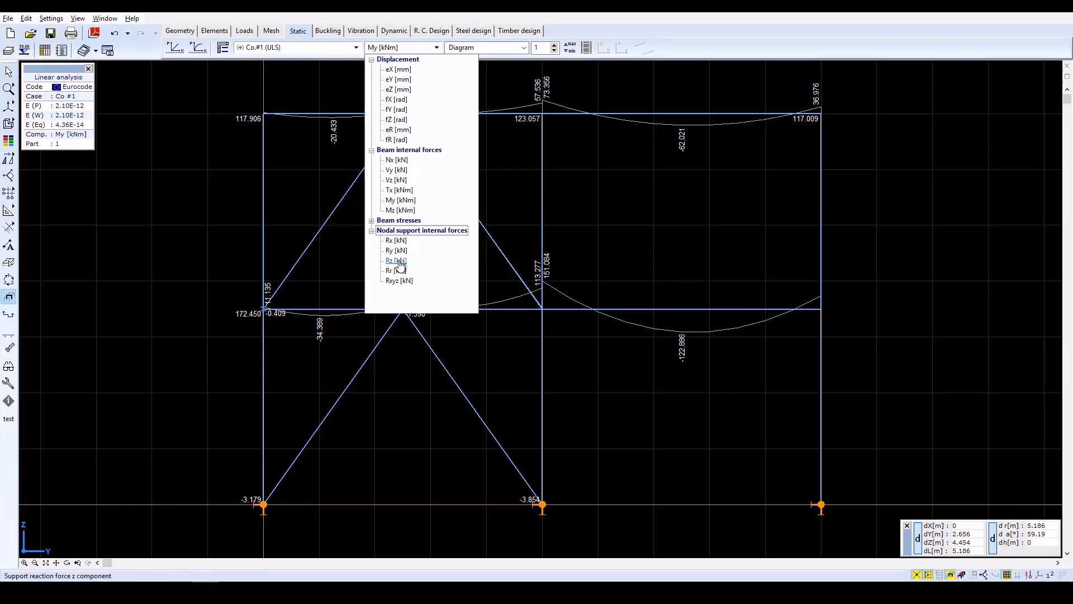
{"action": "left_click", "coordinate": [397, 259]}
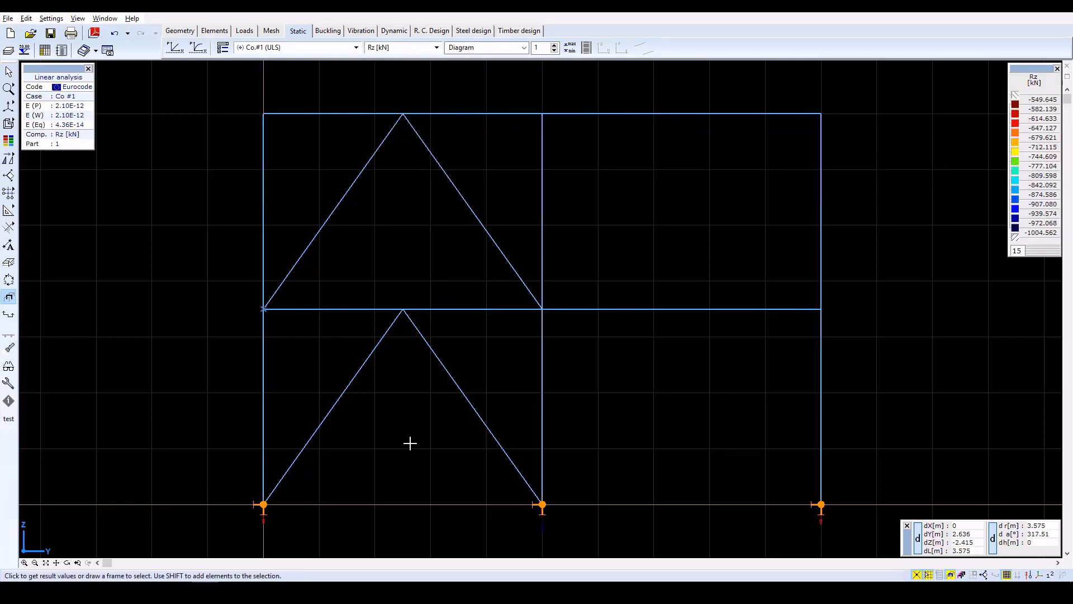
{"action": "left_click", "coordinate": [222, 47]}
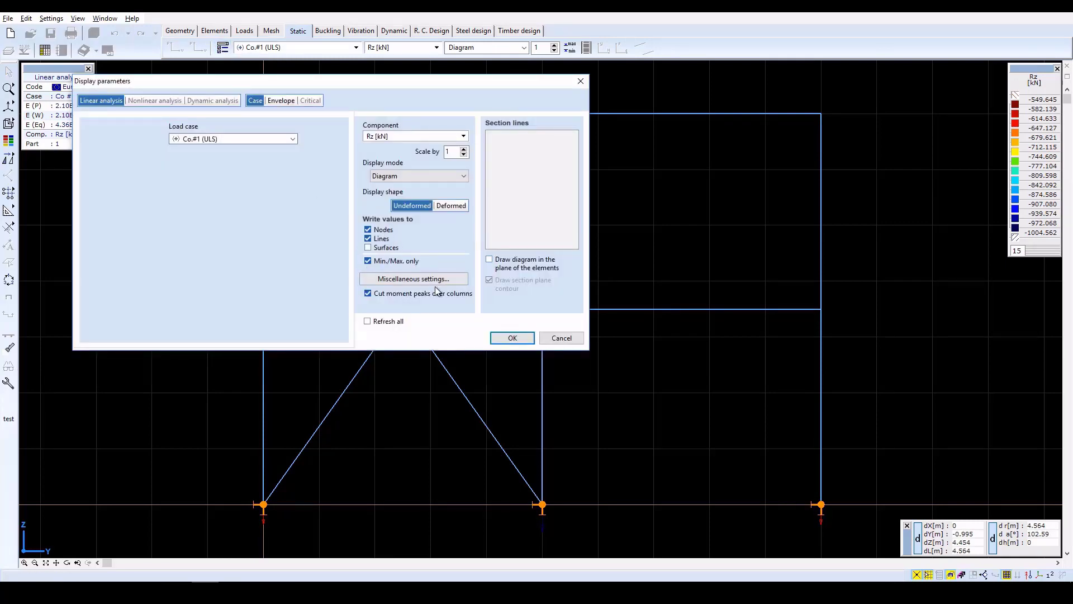
{"action": "left_click", "coordinate": [511, 337]}
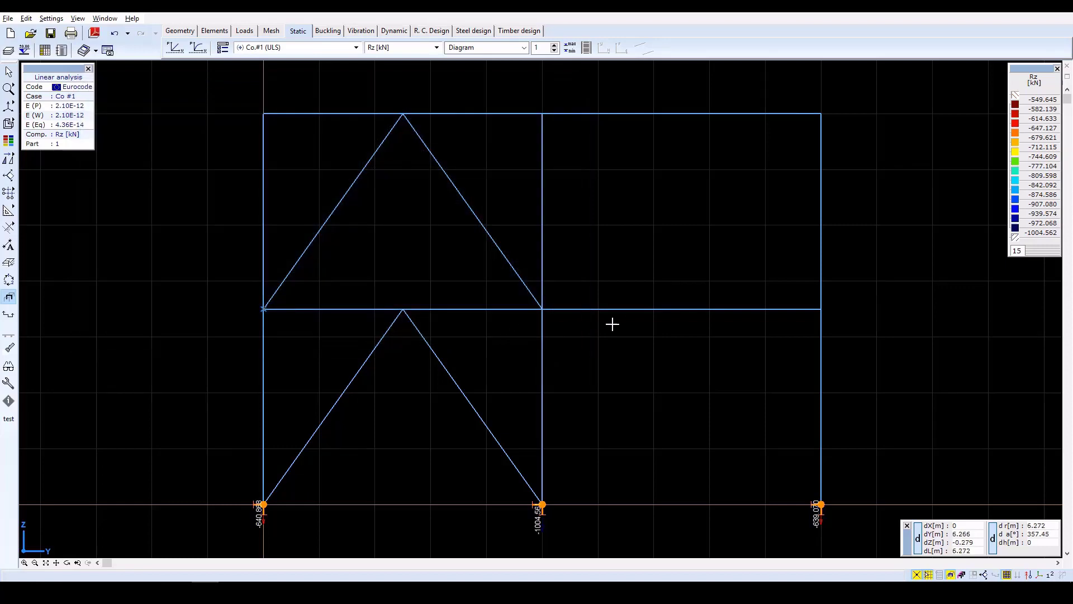